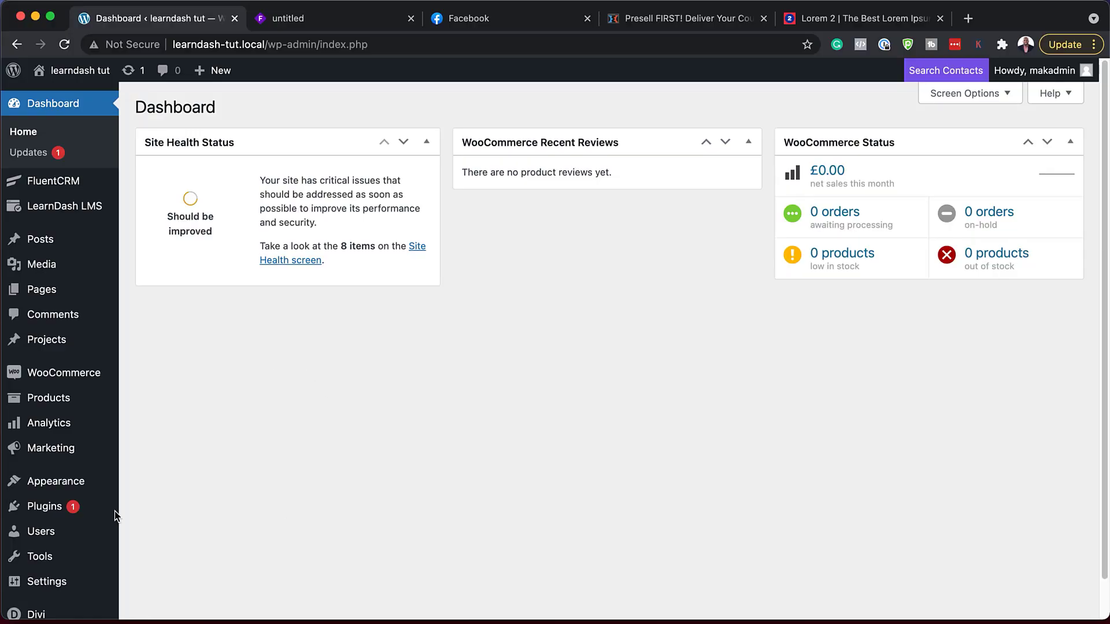
- Search the Add New plugins page for 'woocommerce' to confirm it is already active
mouse_move(96, 547)
mouse_move(101, 485)
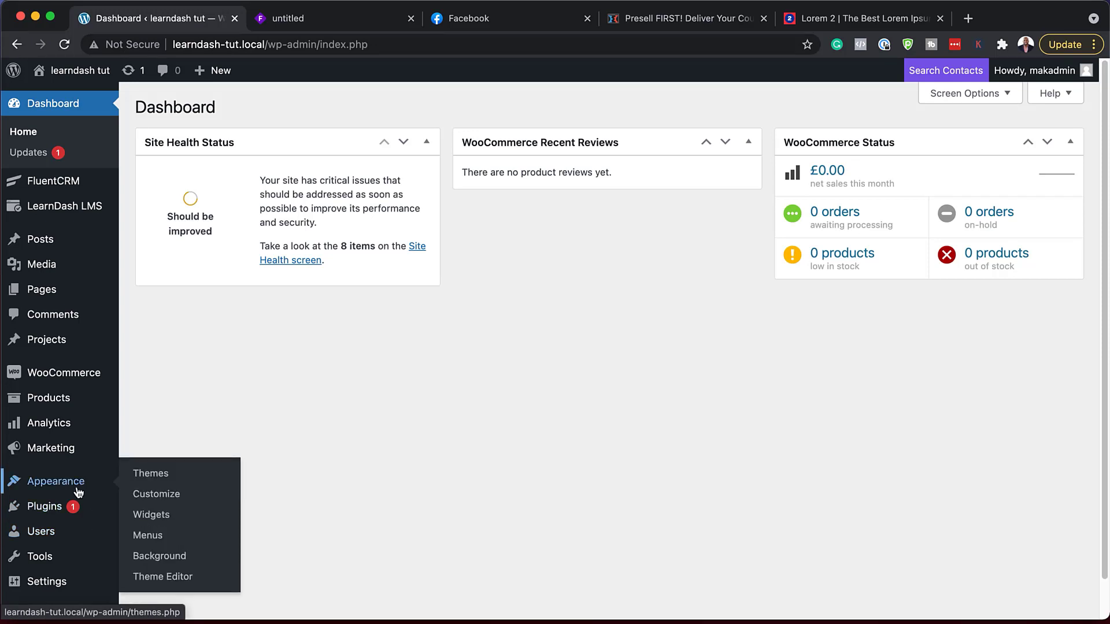
mouse_move(58, 508)
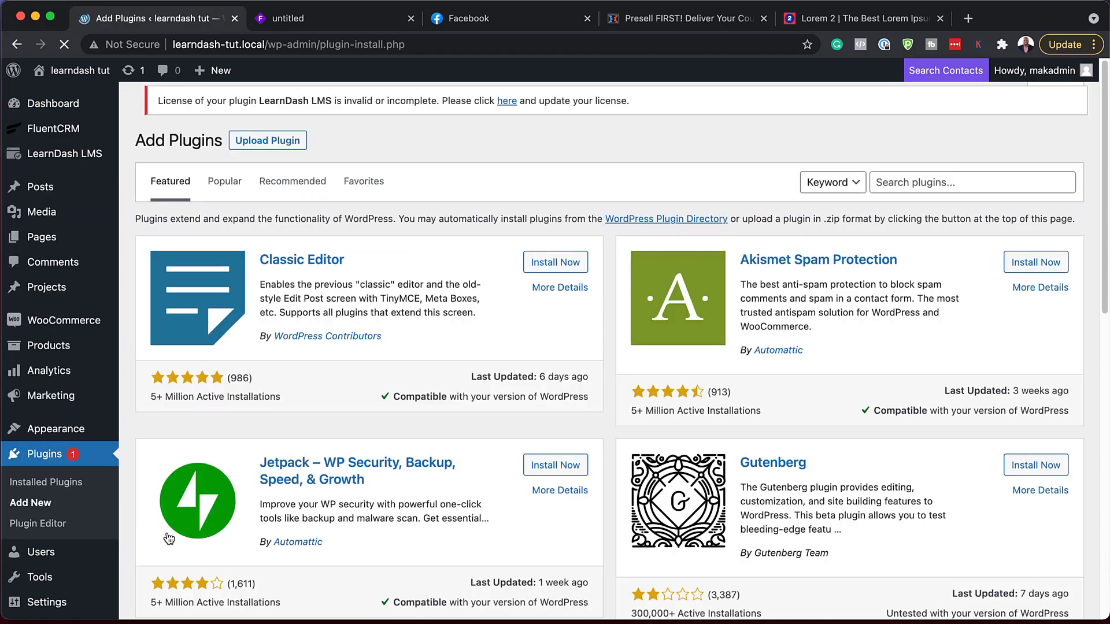
left_click(916, 189)
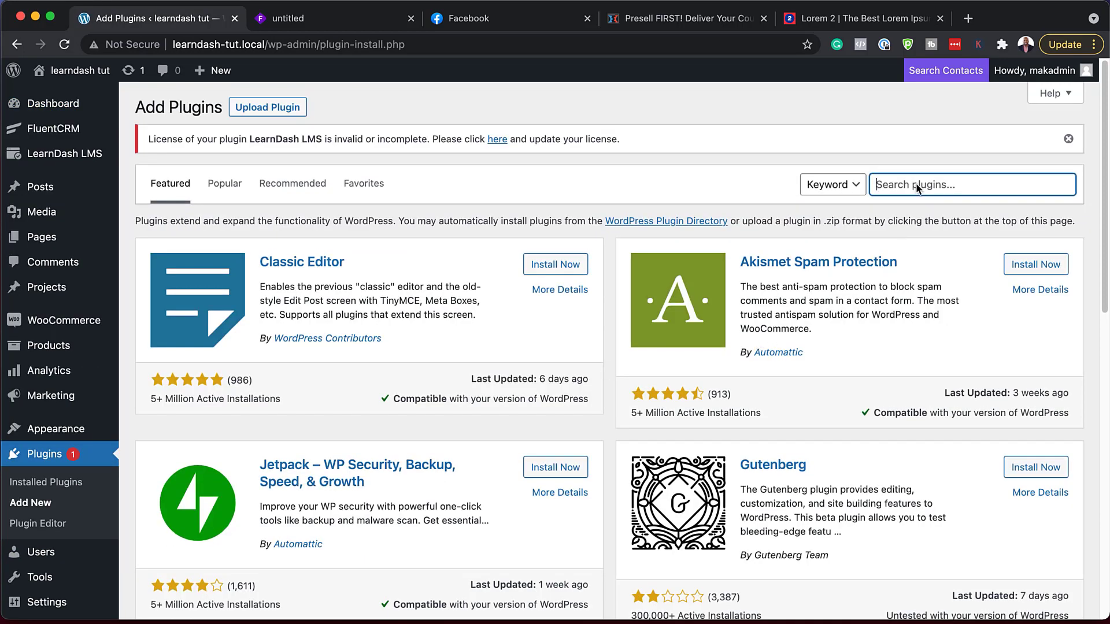
type("woocommerce")
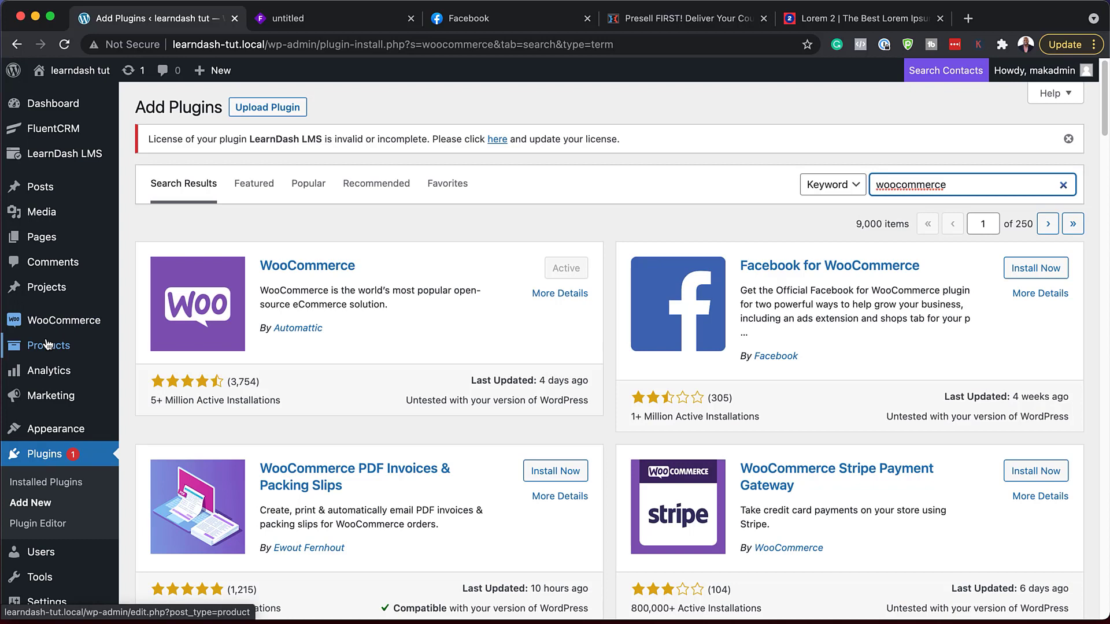
- Start a new product named 'Product A' and paste a placeholder description
mouse_move(55, 350)
left_click(155, 370)
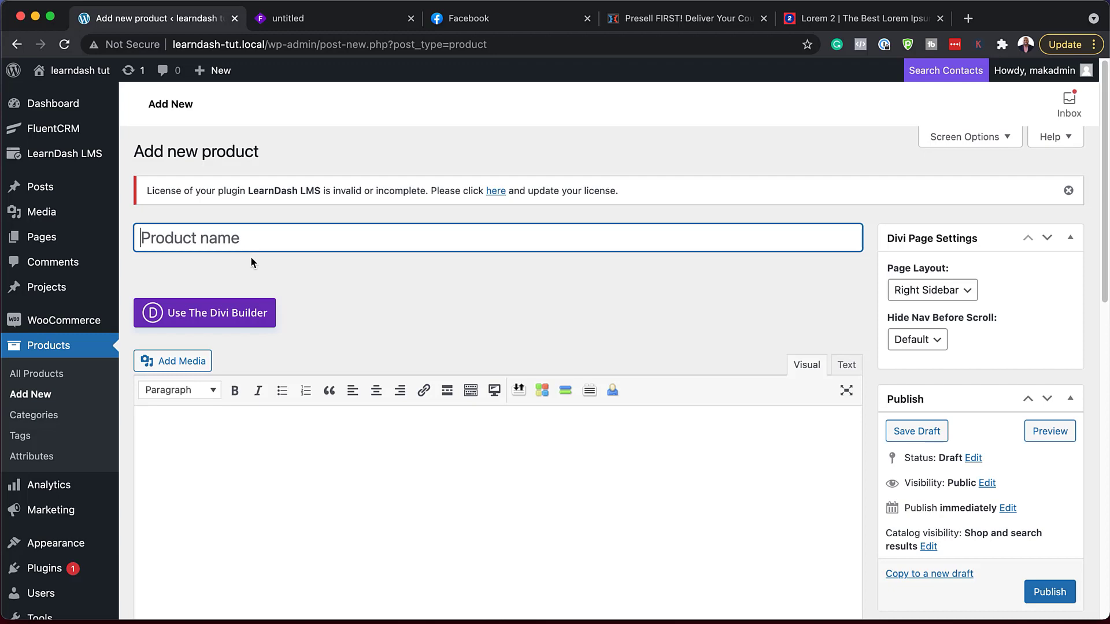
type("Product A")
left_click(234, 449)
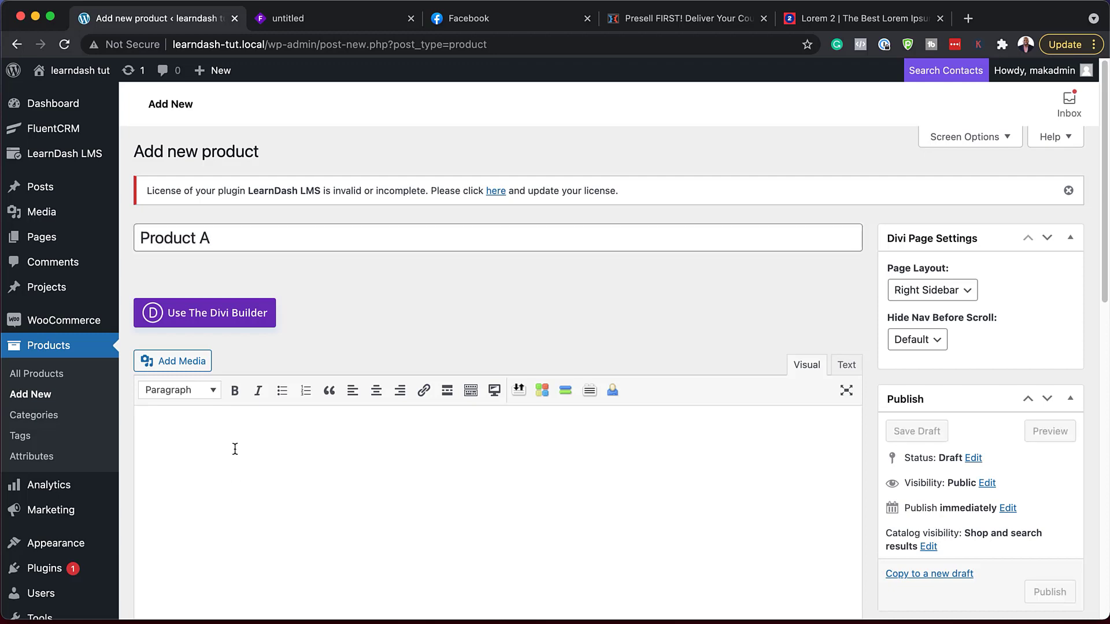
type("Donec nec justo eget felis facilisis fermentum. Aliquam porttitor mauris sit amet orci. Aenean dignissim pellentesque felis. Morbi in sem quis dui placerat ornare. Pellentesque odio nisi, euismod in, pharetra a, ultricies in, diam. Sed arcu. Cras consequat.")
- Set the product's regular price to 399 and sale price to 299
scroll(280, 509, "down", 4)
scroll(283, 504, "down", 2)
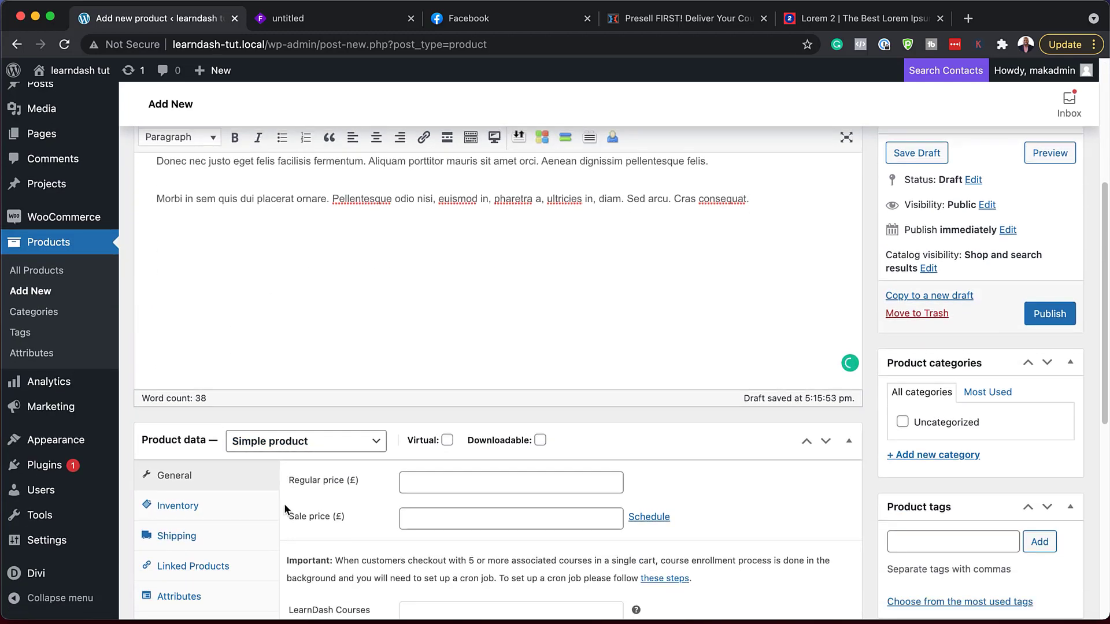
left_click(458, 449)
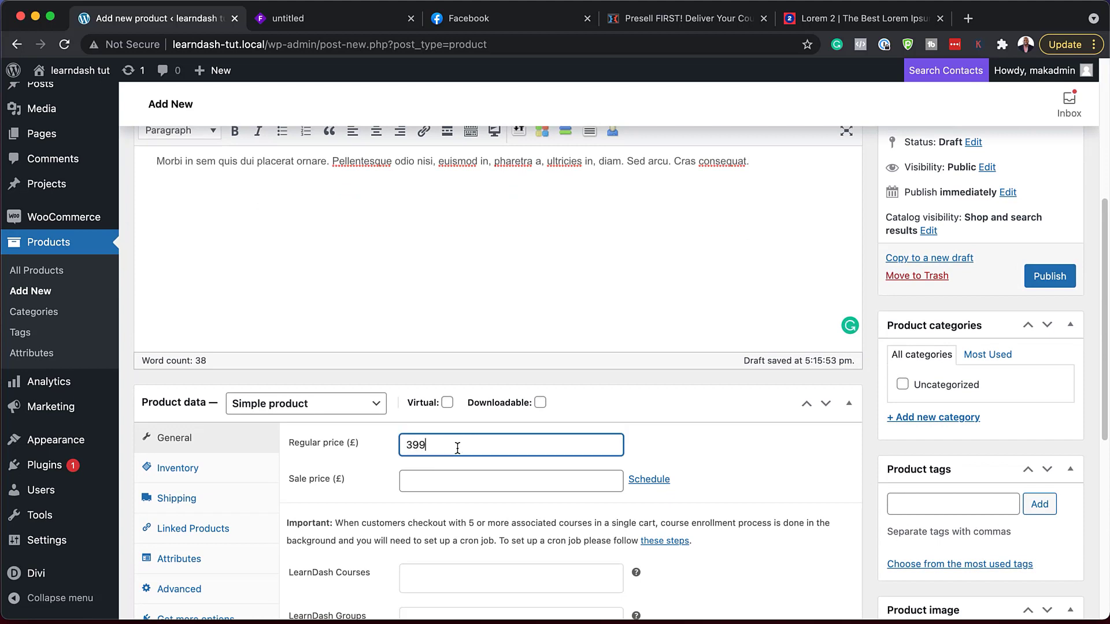
left_click(443, 482)
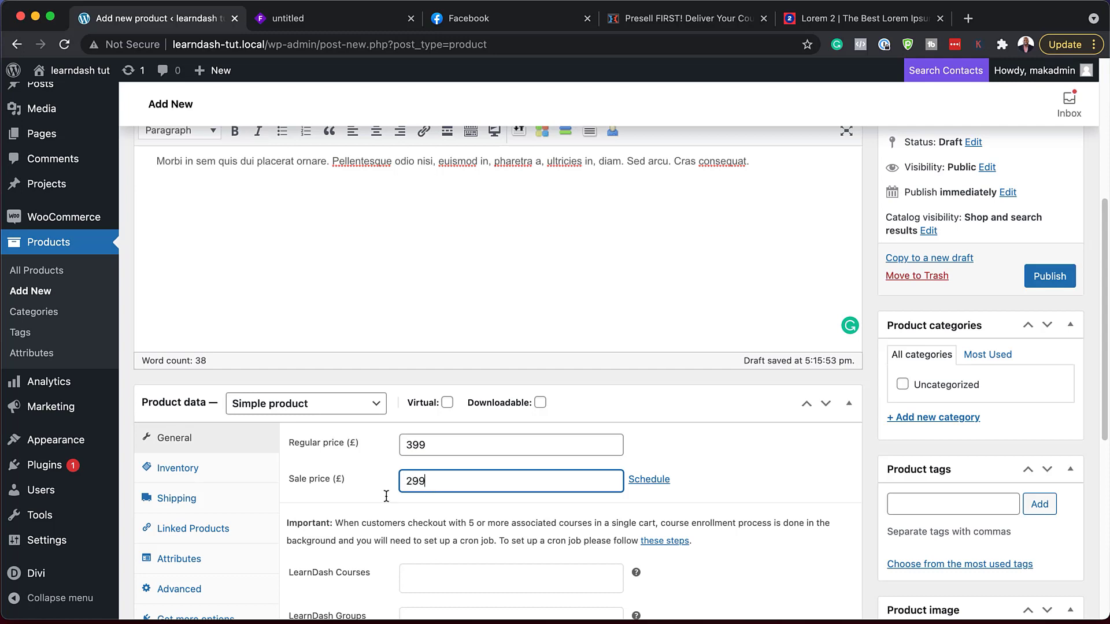
scroll(1006, 458, "down", 3)
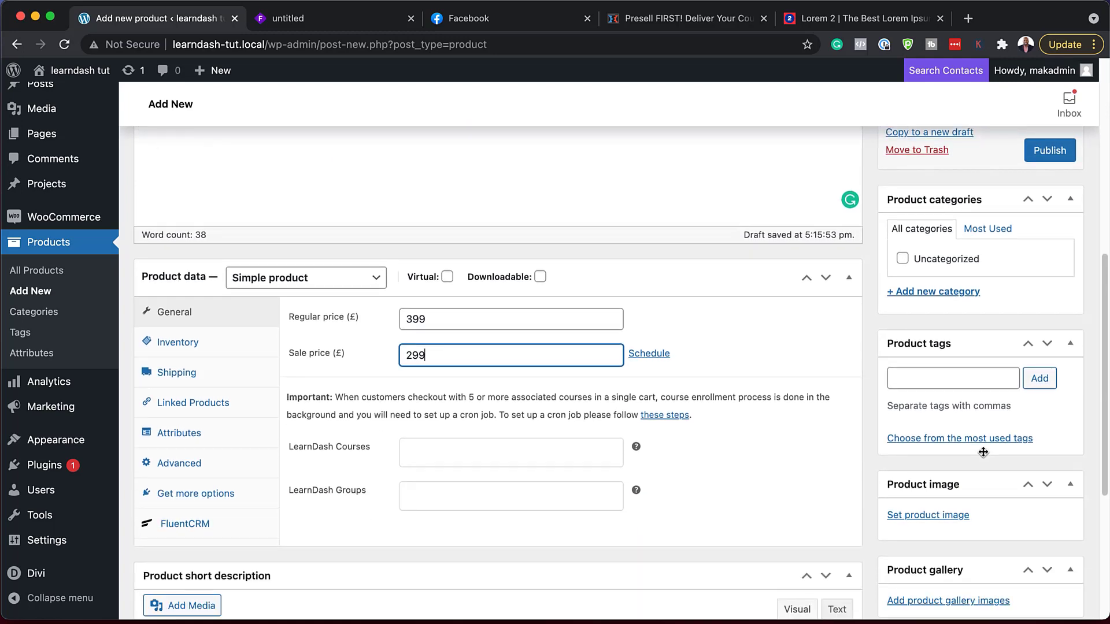
- Set the dark watch photo as the product image
left_click(950, 521)
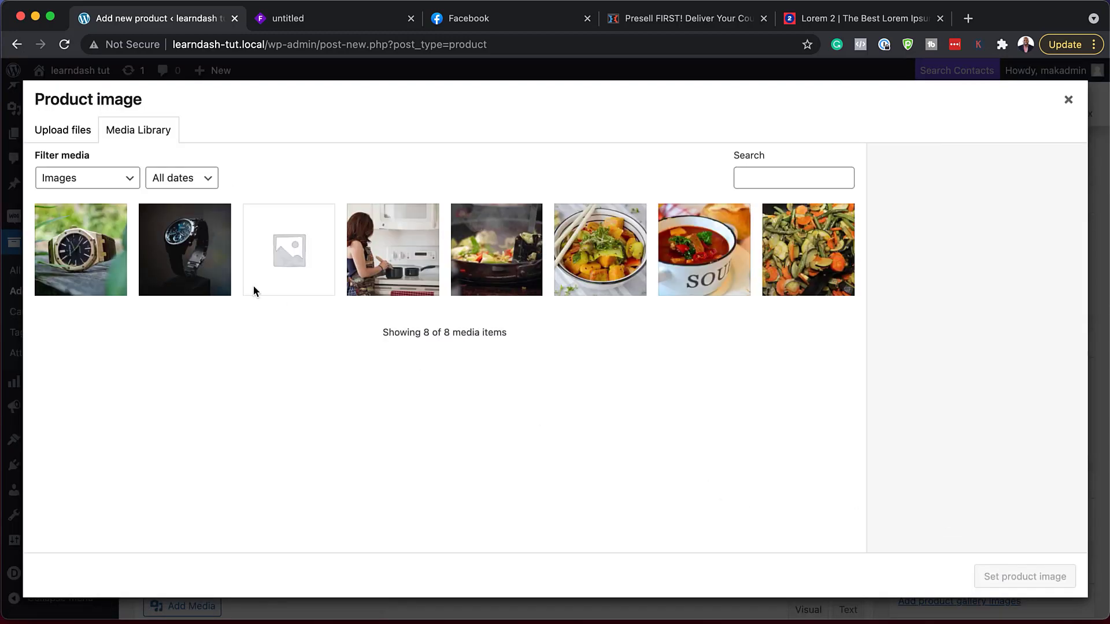
left_click(188, 269)
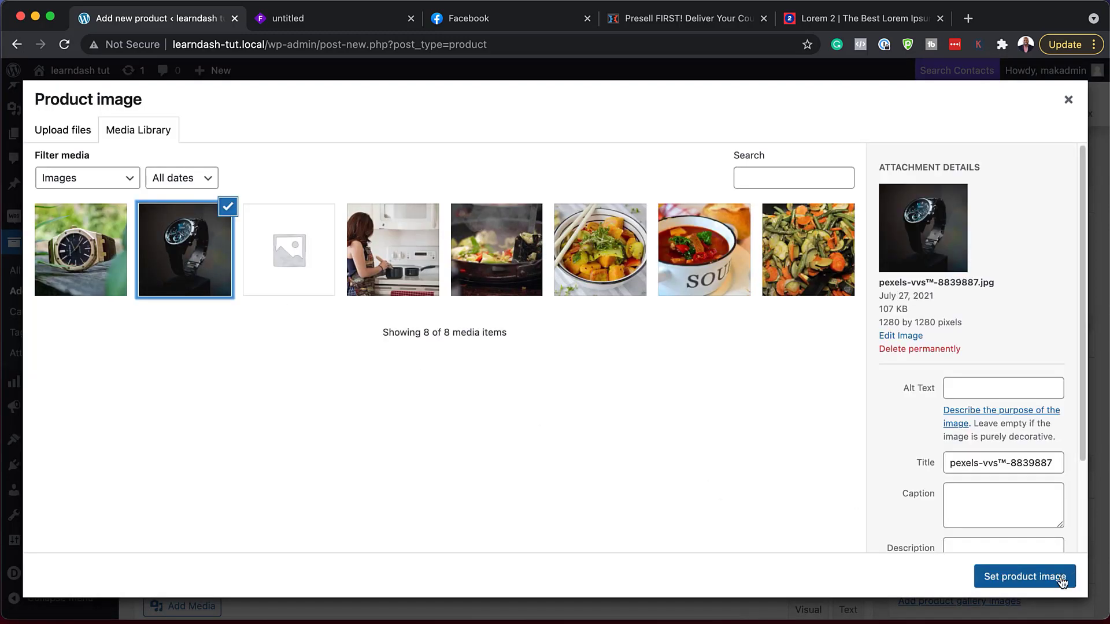
left_click(1063, 581)
- Paste a placeholder short description and delete its second paragraph
scroll(795, 391, "down", 4)
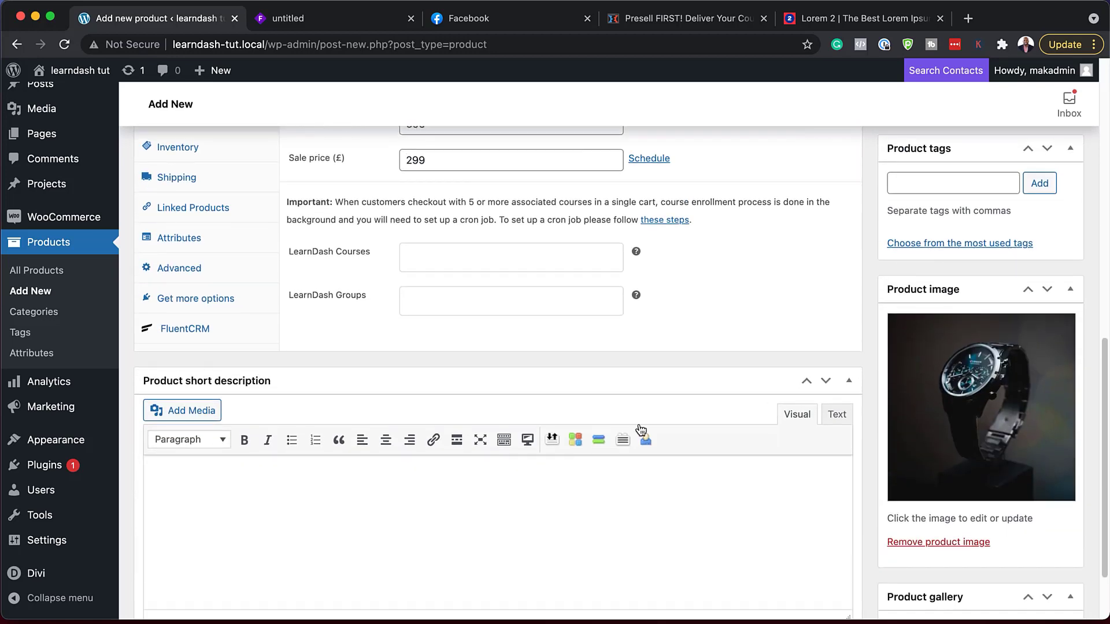
type("Donec nec justo eget felis facilisis fermentum. Aliquam porttitor mauris sit amet orci. Aenean dignissim pellentesque felis. Morbi in sem quis dui placerat ornare. Pellentesque odio nisi, euismod in, pharetra a, ultricies in, diam. Sed arcu. Cras consequat.")
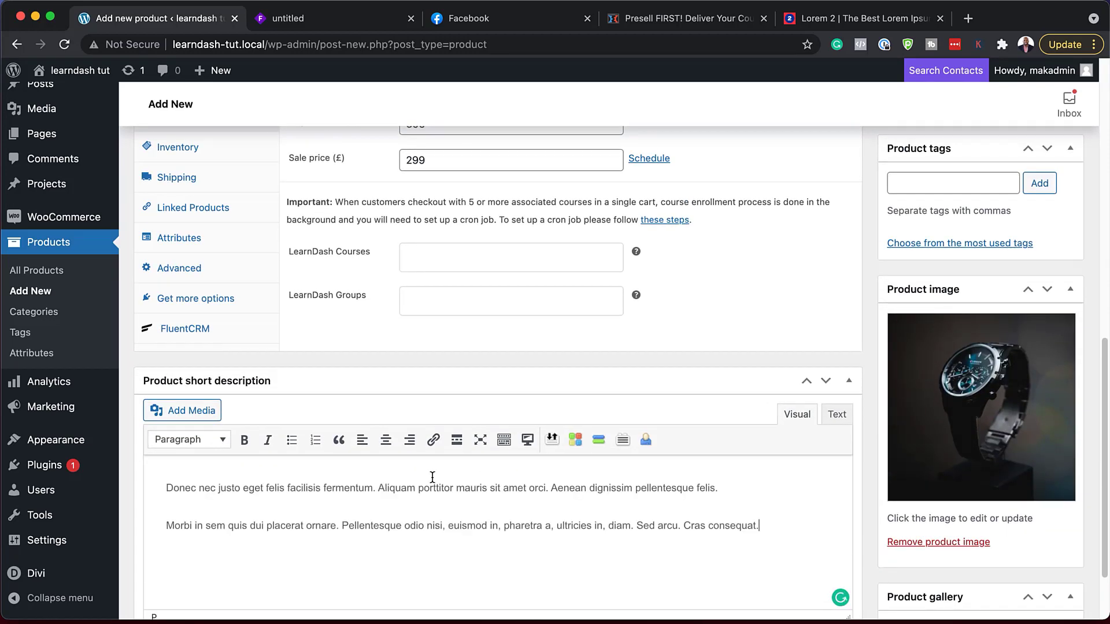
left_click_drag(168, 528, 395, 538)
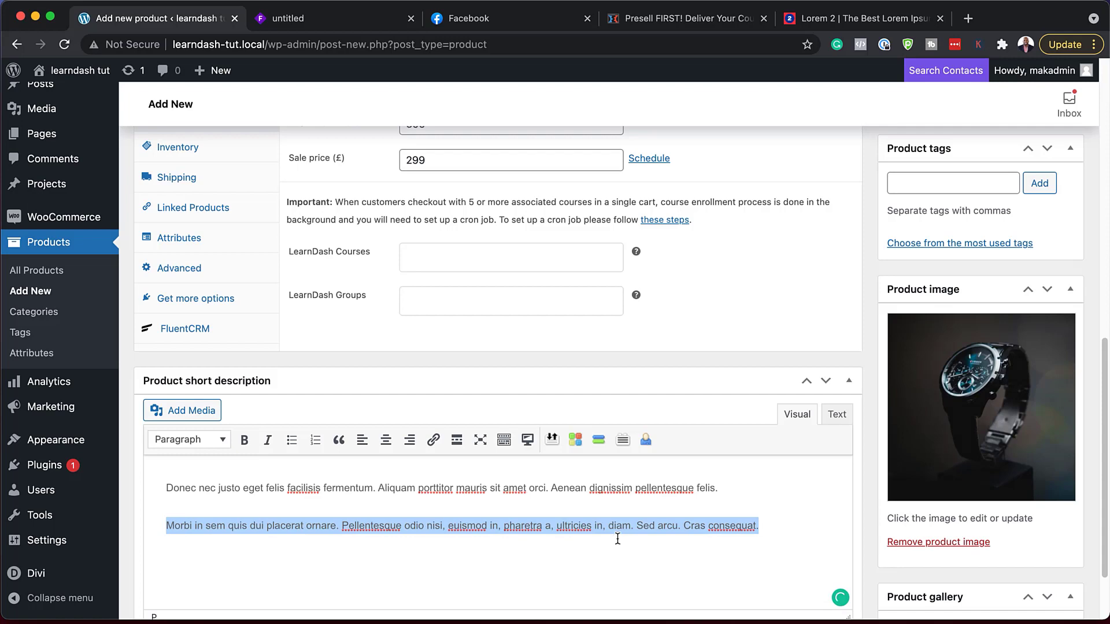
key("BackSpace")
- Publish Product A
scroll(709, 456, "up", 5)
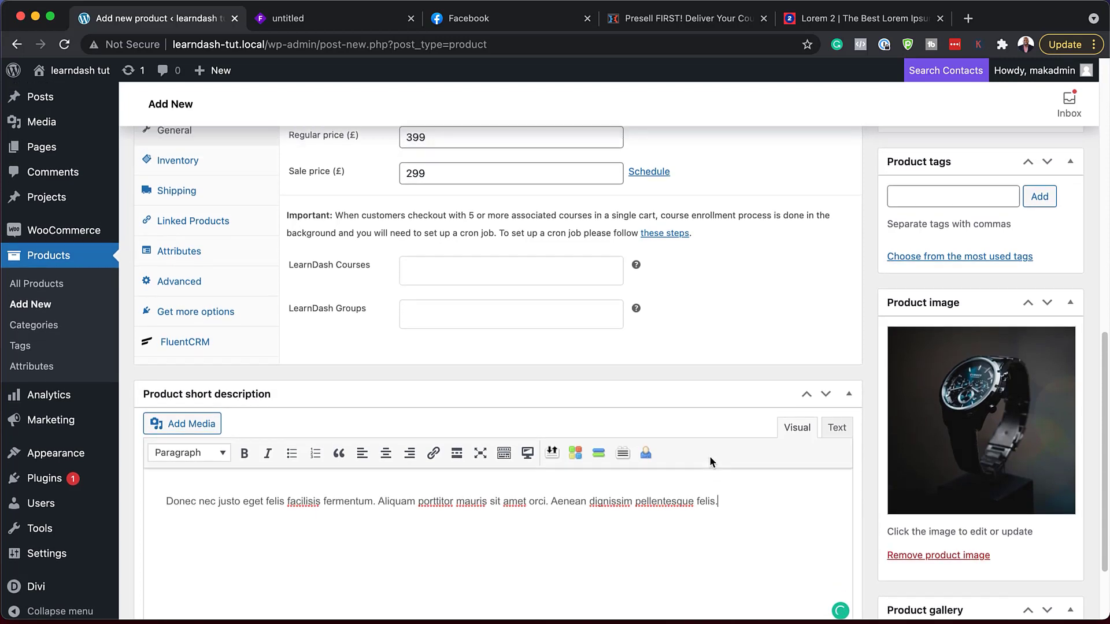
scroll(709, 461, "up", 5)
scroll(1049, 520, "down", 2)
left_click(1049, 520)
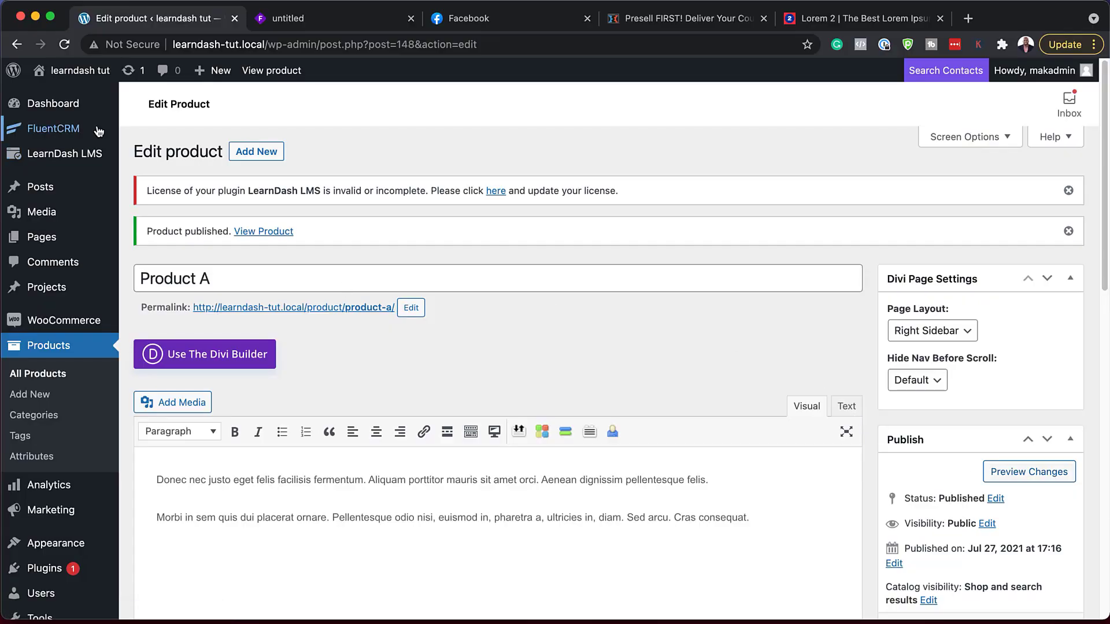
- Go from the FluentCRM dashboard to the Tags page showing the New Customer tag
mouse_move(99, 132)
left_click(176, 139)
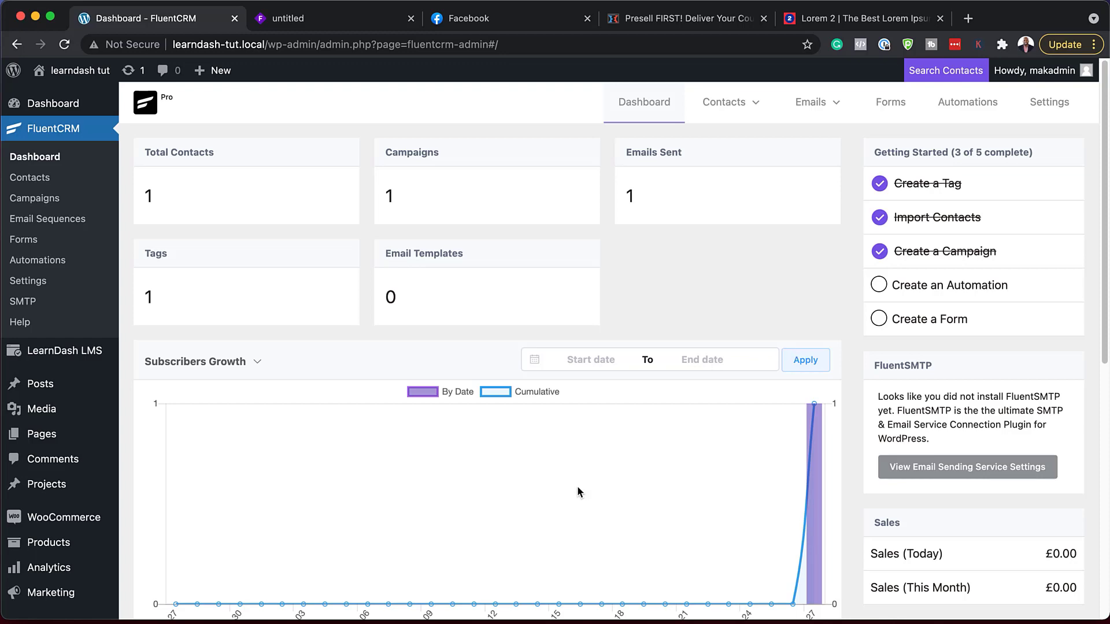
scroll(578, 491, "down", 5)
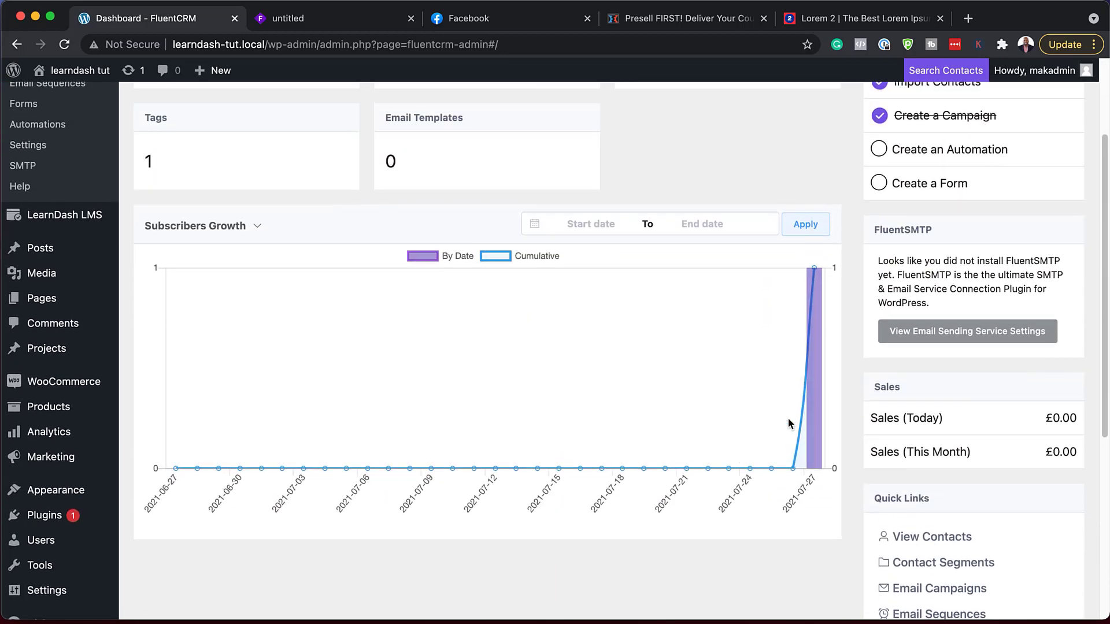
scroll(789, 424, "up", 5)
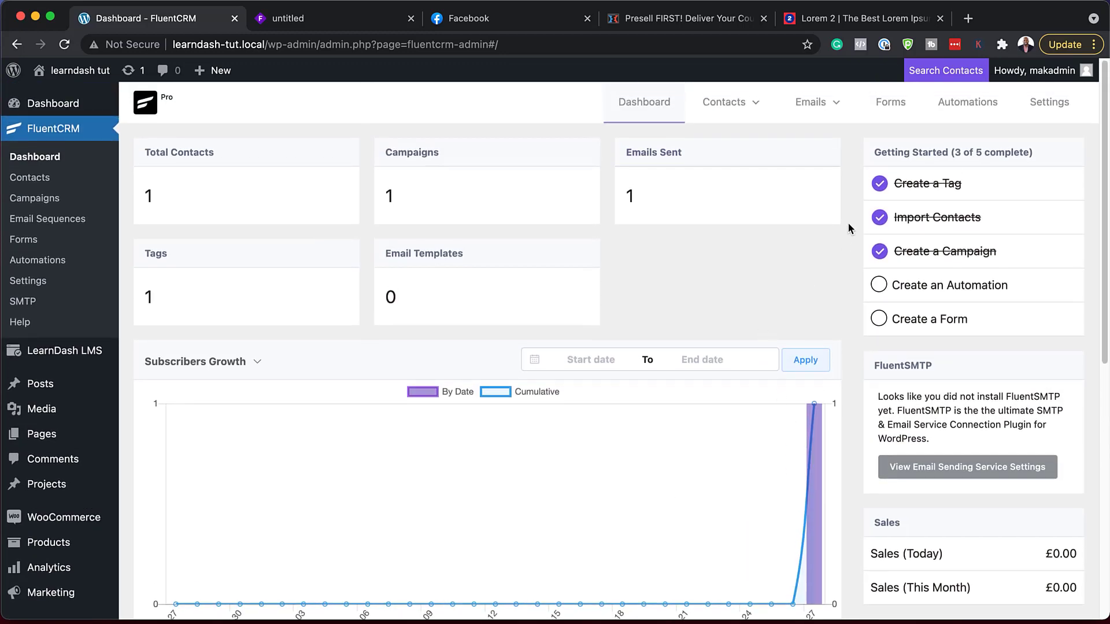
mouse_move(739, 104)
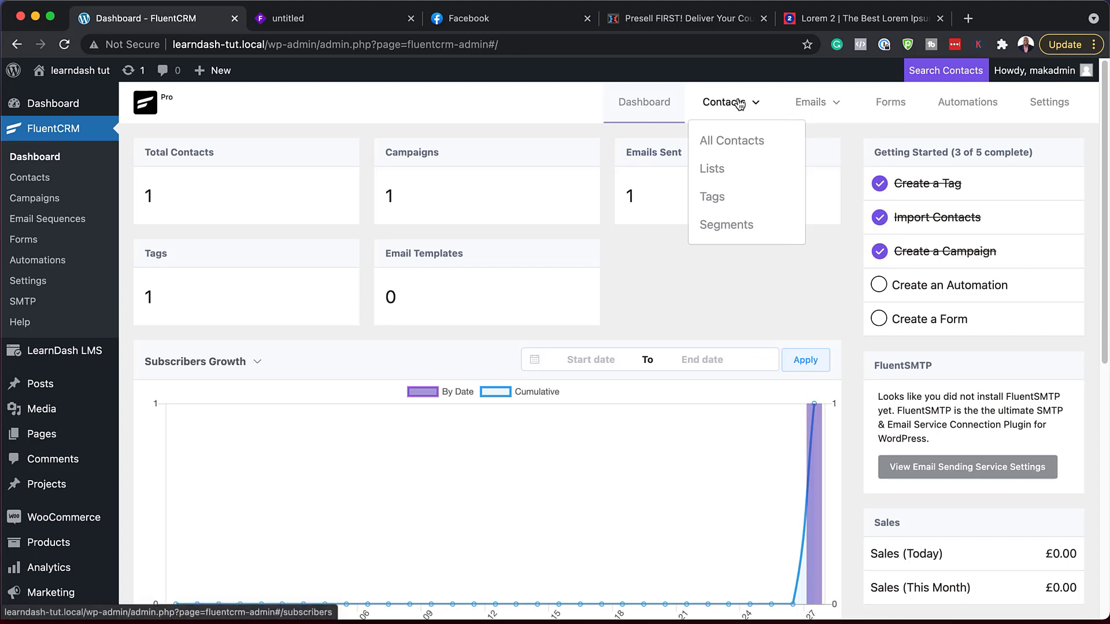
left_click(716, 198)
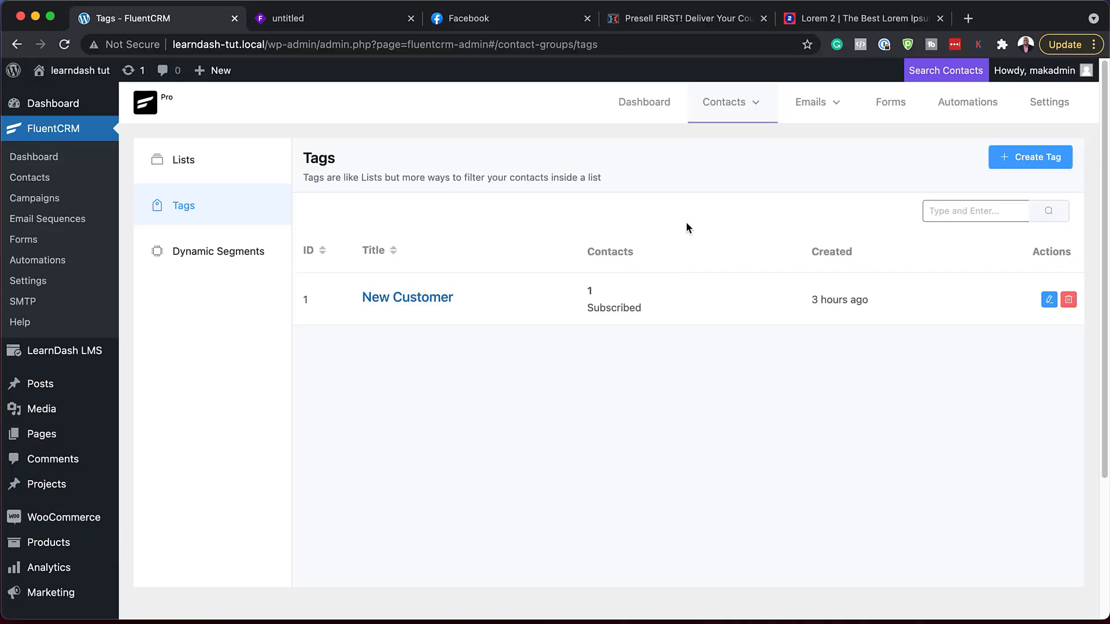
- Create two tags, 'Bought Product A' and 'Bought Product B'
left_click(1012, 160)
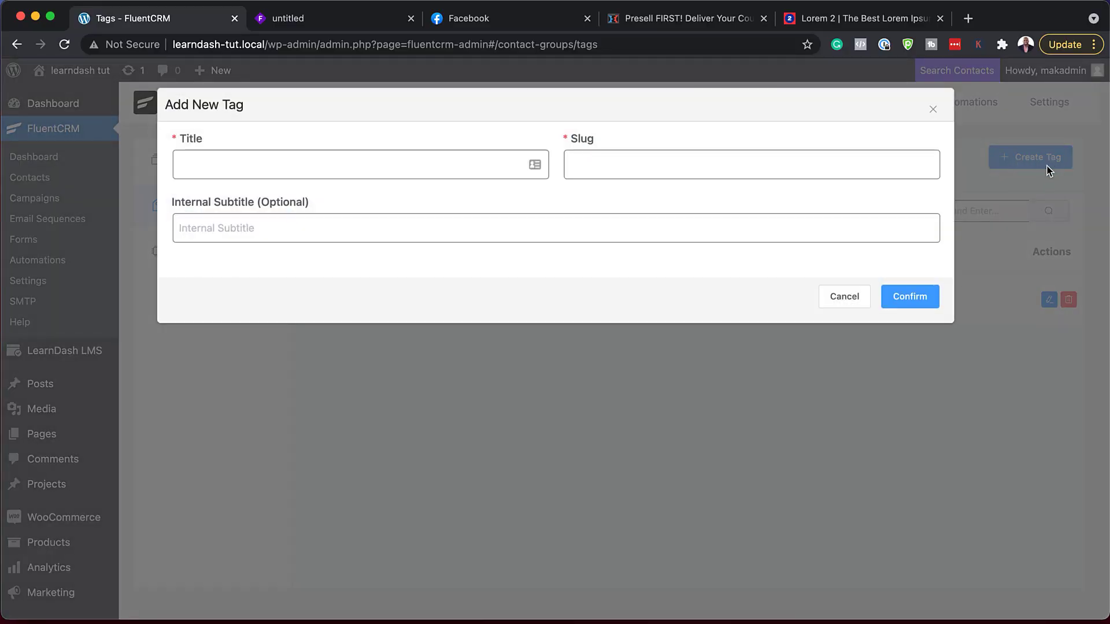
left_click(327, 173)
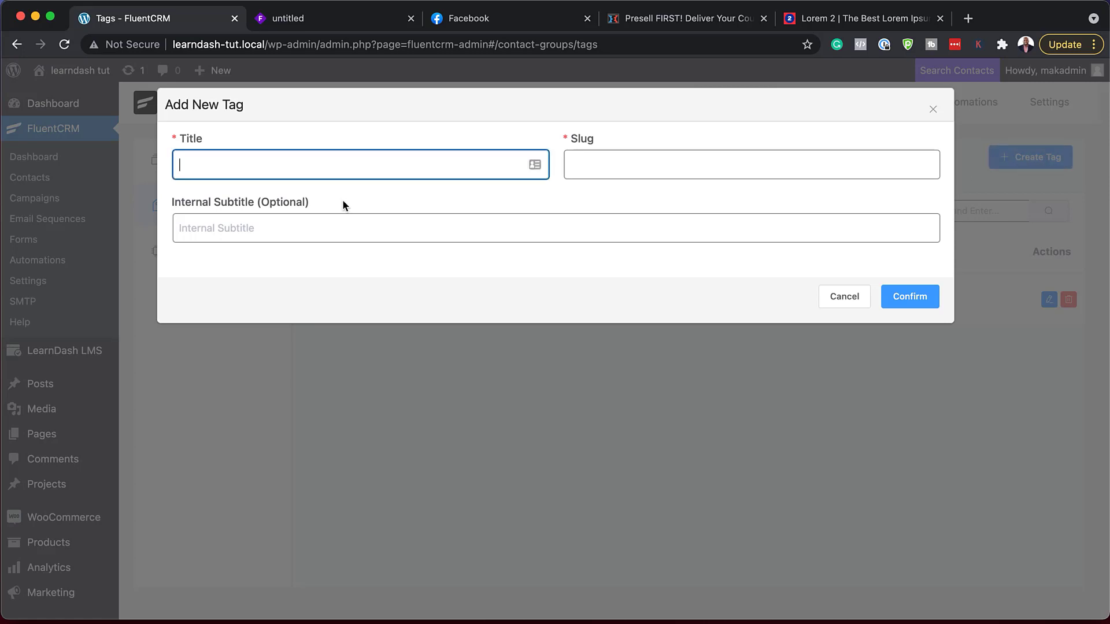
type("Bought Product A")
left_click(919, 301)
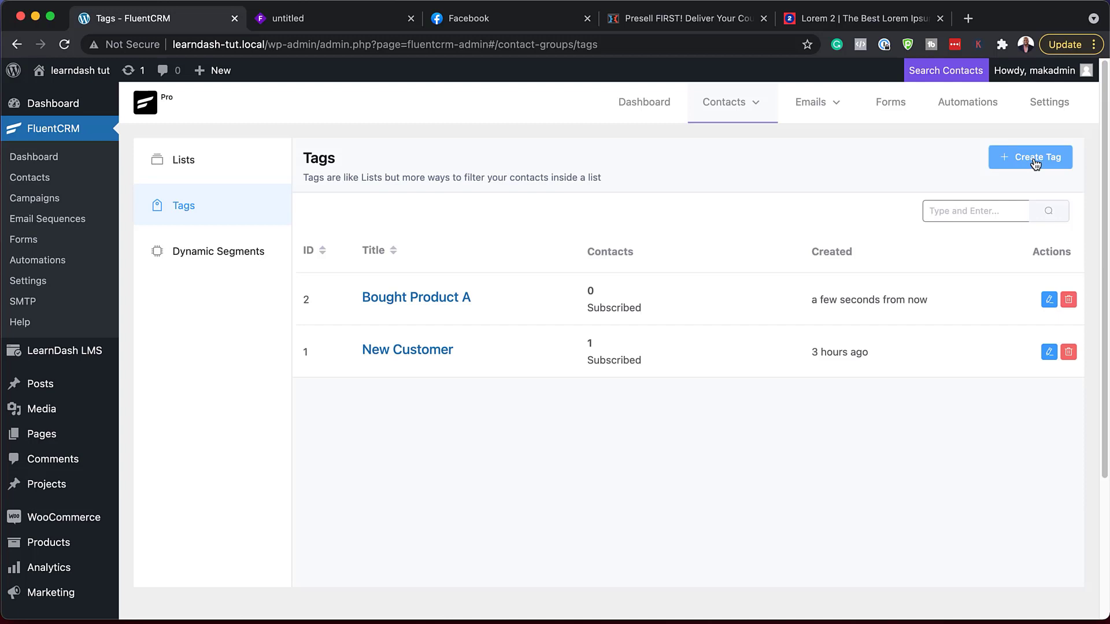
left_click(1035, 164)
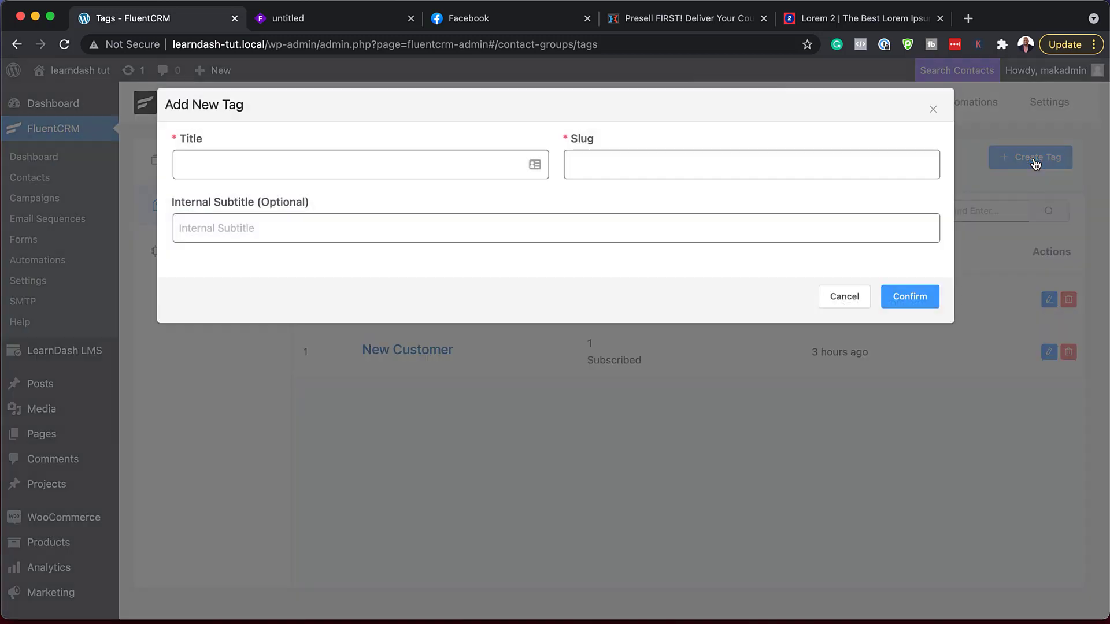
left_click(513, 178)
type("Bought Product B")
left_click(923, 299)
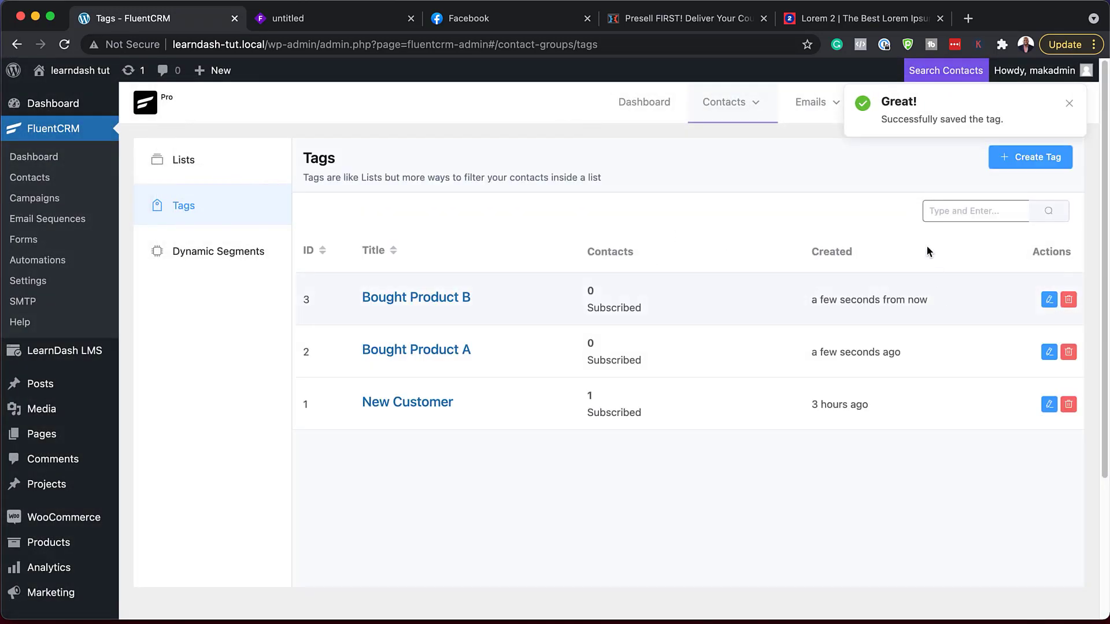
mouse_move(730, 98)
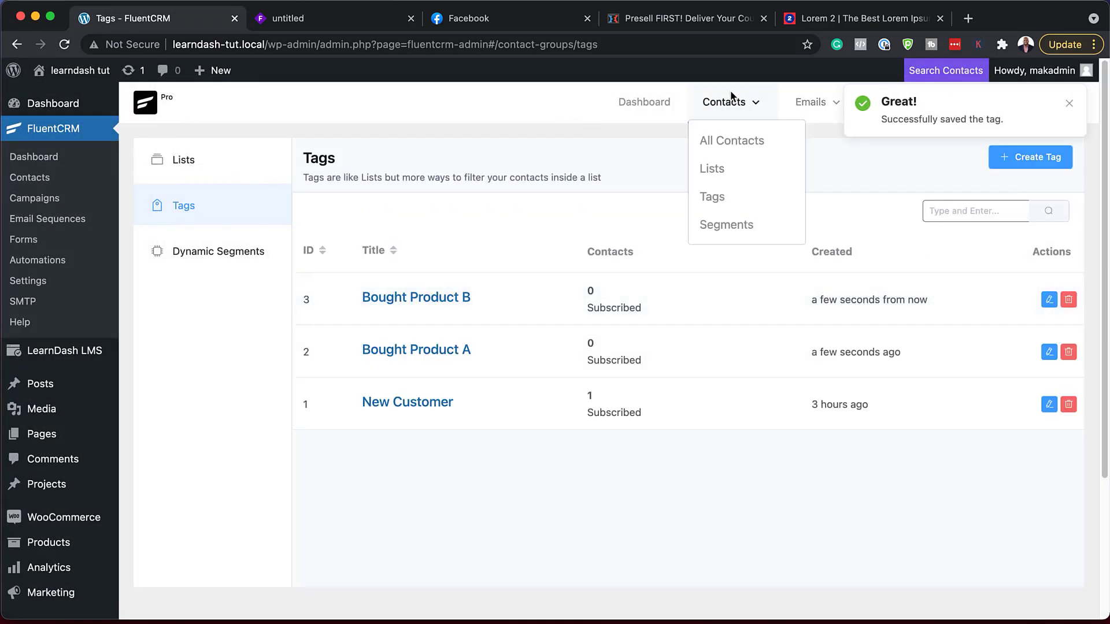
- On the Lists page, create a contact list titled 'Product A List'
left_click(735, 177)
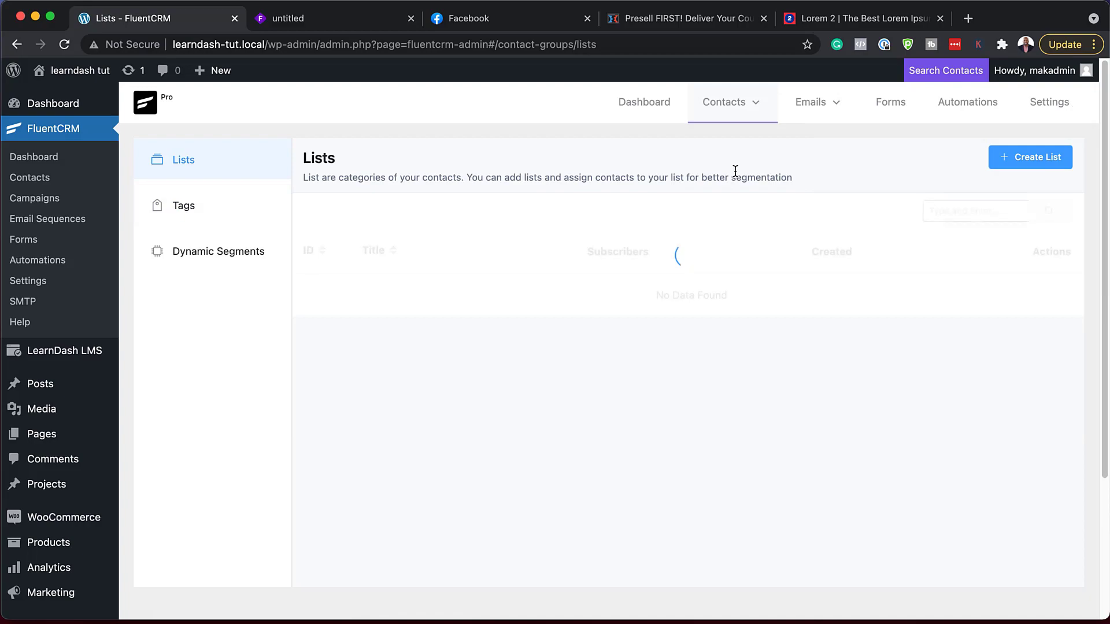
left_click(1051, 160)
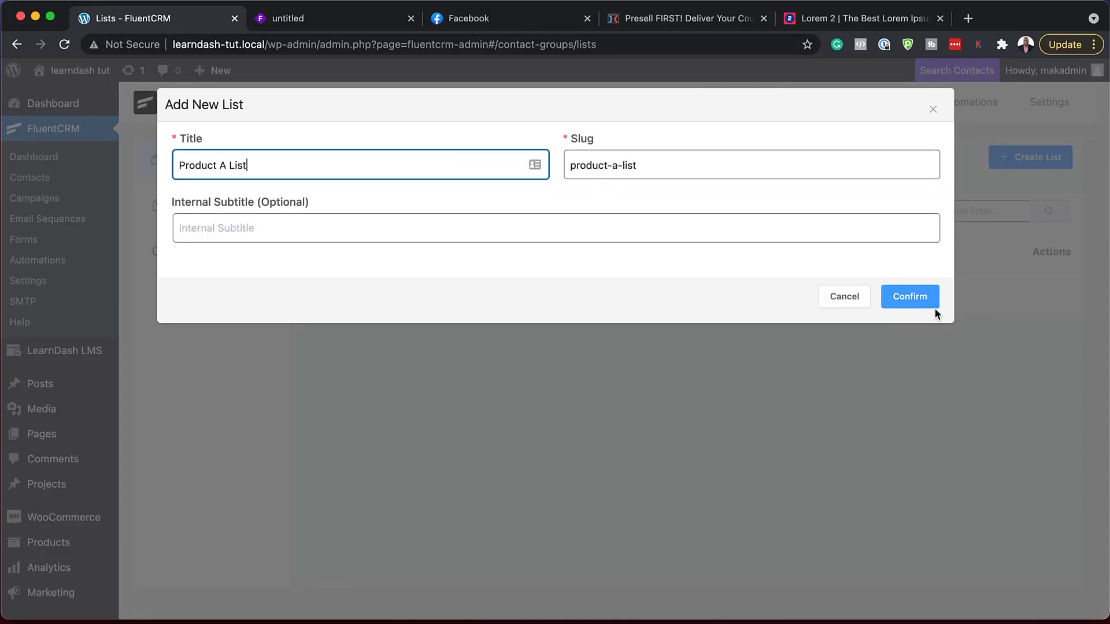
left_click(934, 306)
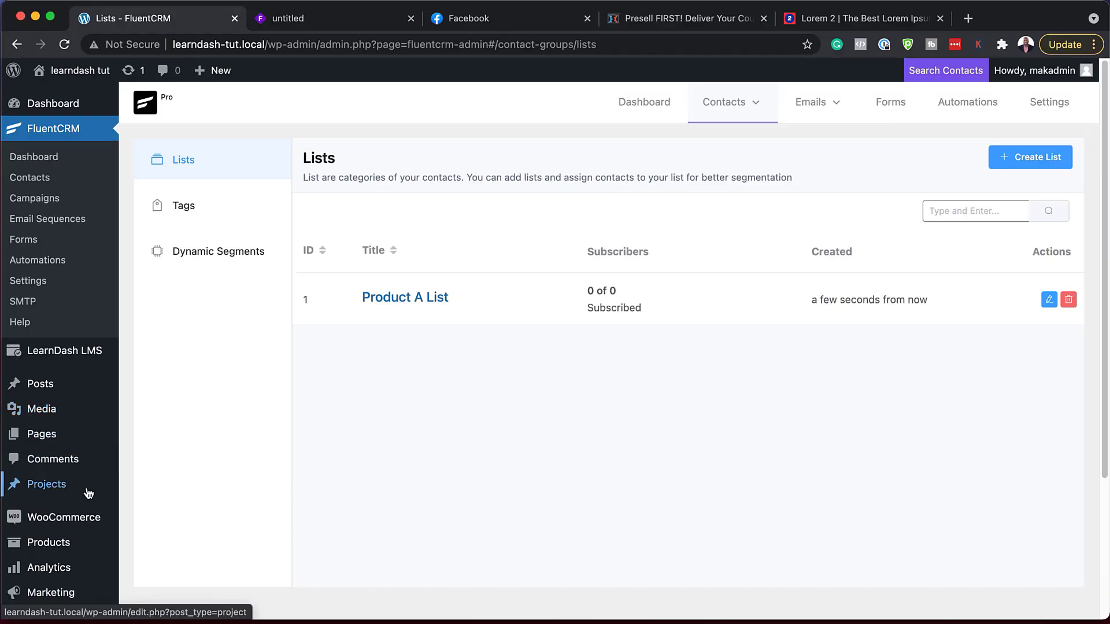
- Open Product A for editing from All Products
mouse_move(90, 492)
scroll(81, 497, "down", 2)
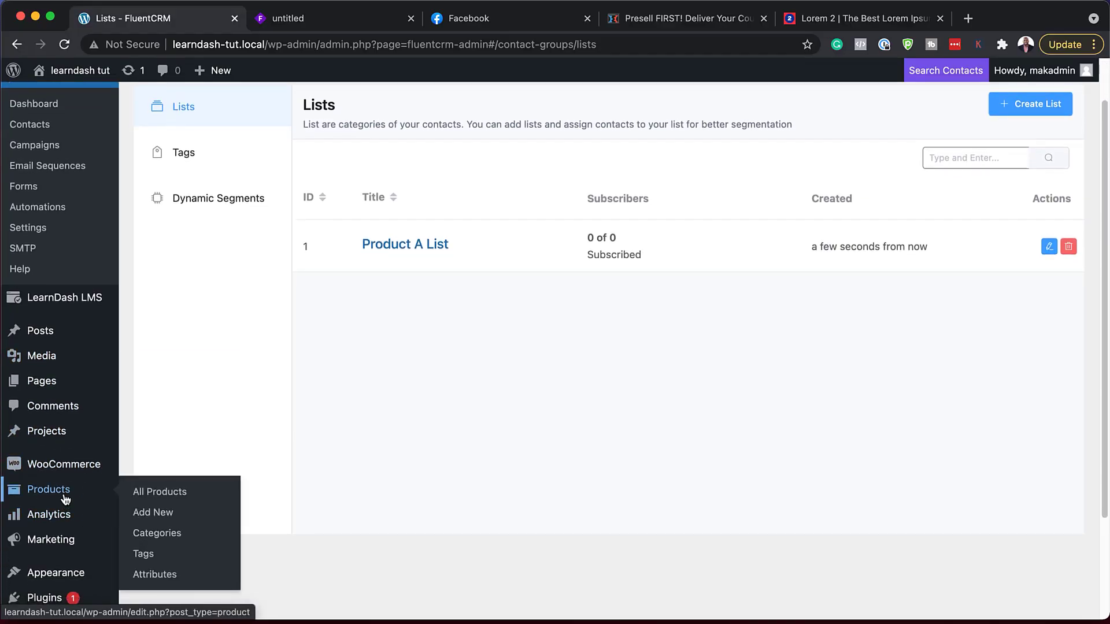
left_click(175, 493)
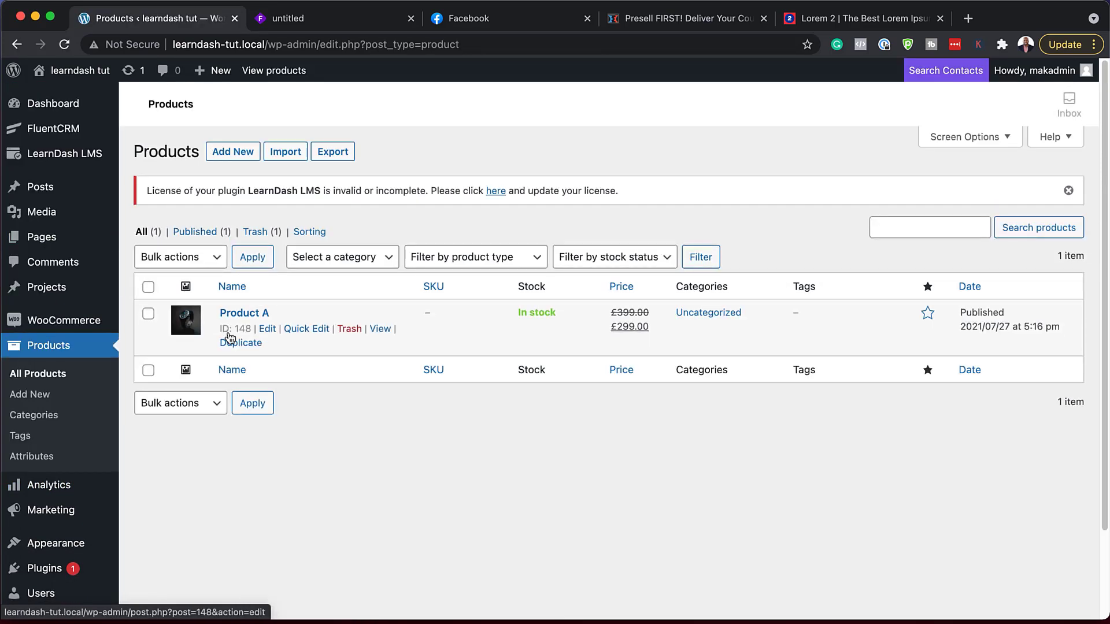
left_click(270, 331)
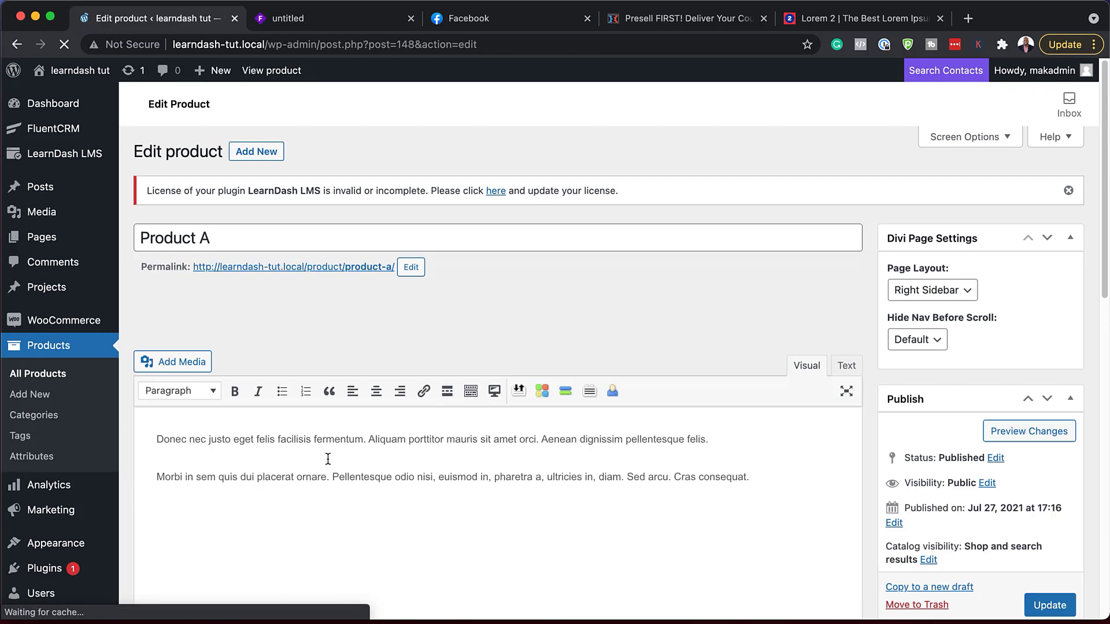
scroll(327, 458, "down", 10)
scroll(261, 405, "down", 1)
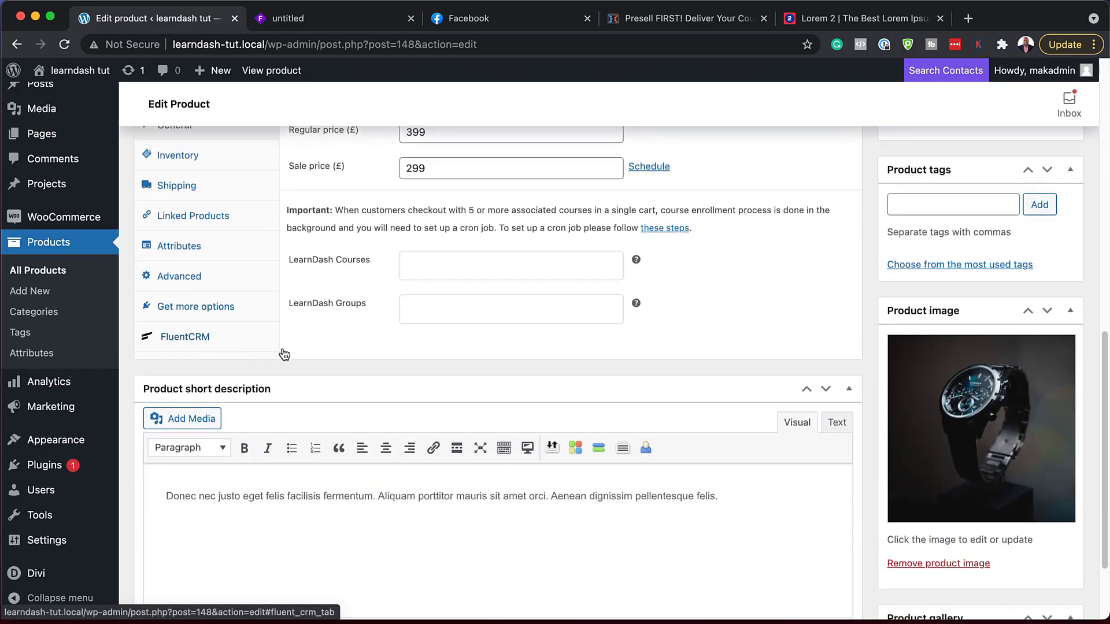
scroll(284, 352, "up", 2)
- In the FluentCRM settings, add the Bought Product A tag on successful purchase, then update
left_click(202, 390)
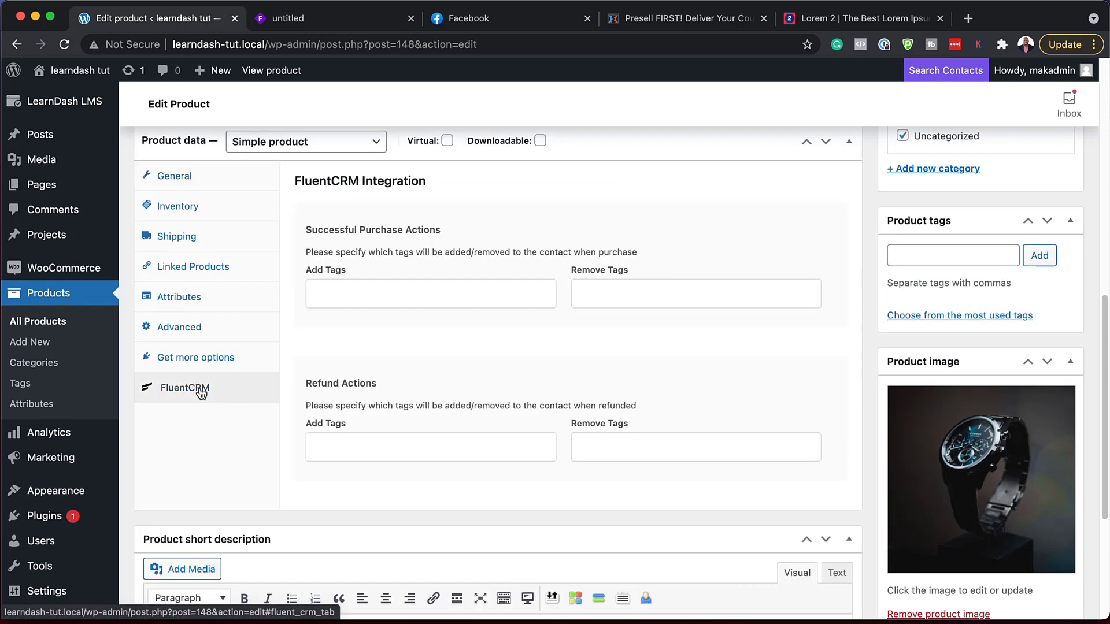
left_click(334, 295)
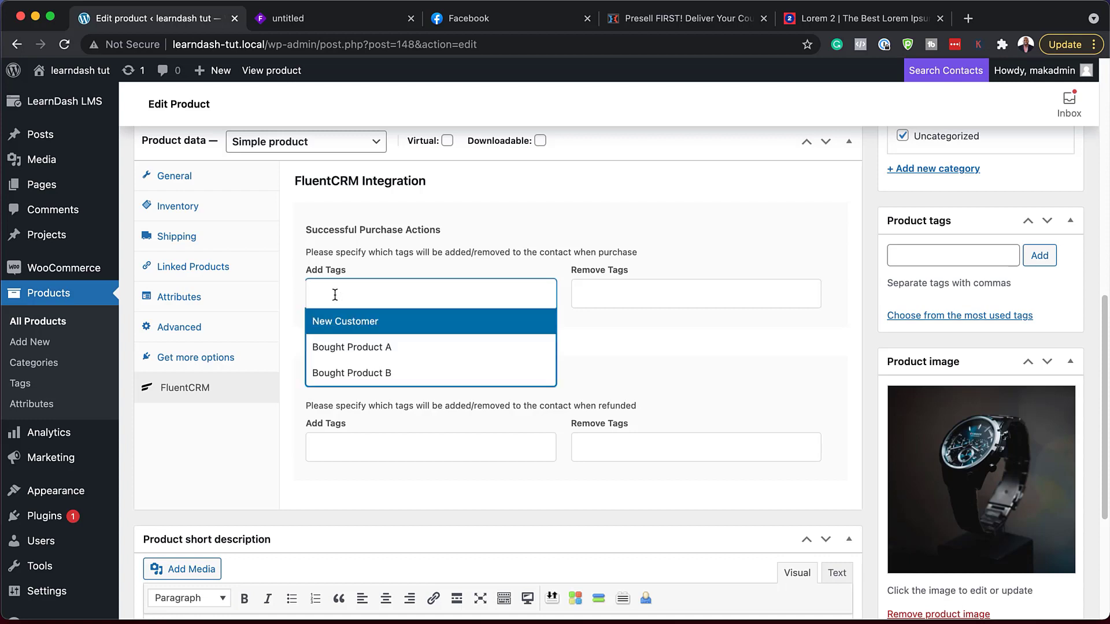
left_click(392, 350)
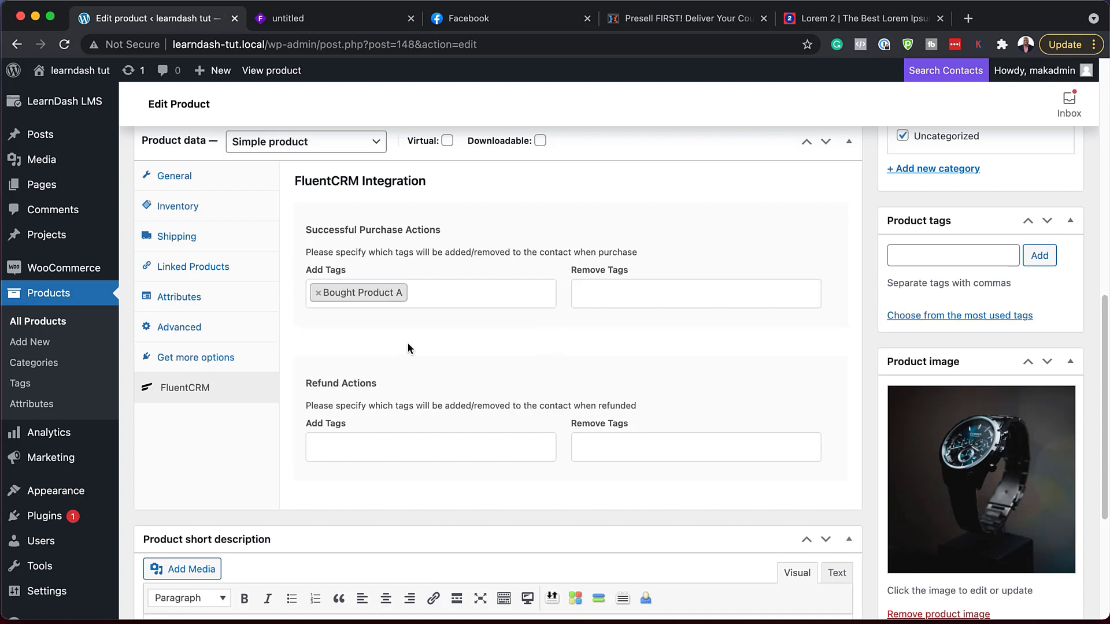
left_click(663, 297)
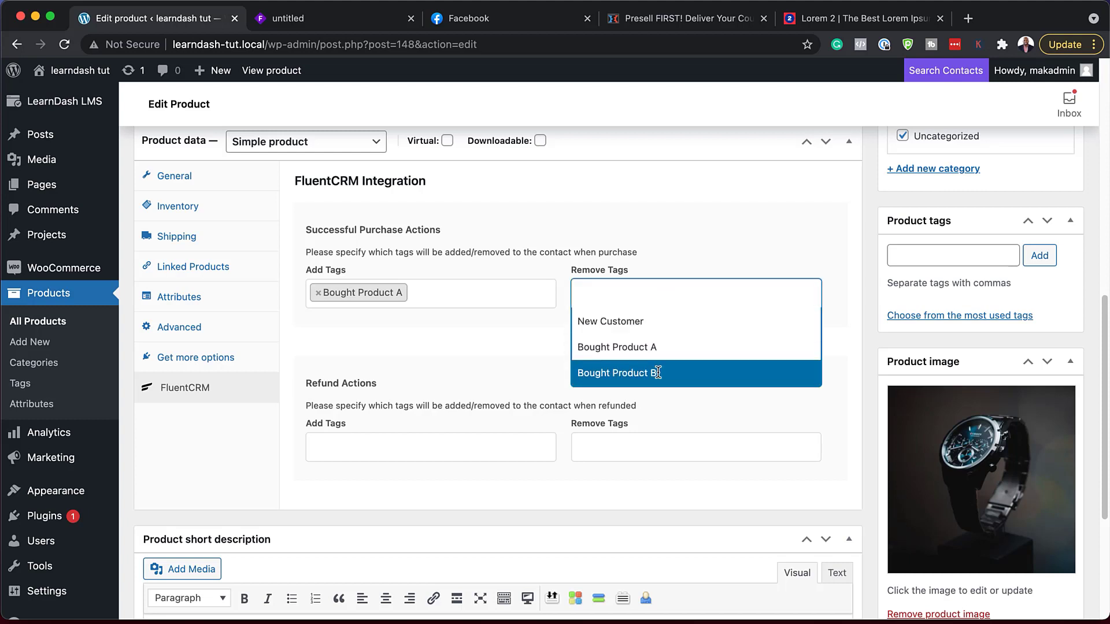
left_click(675, 255)
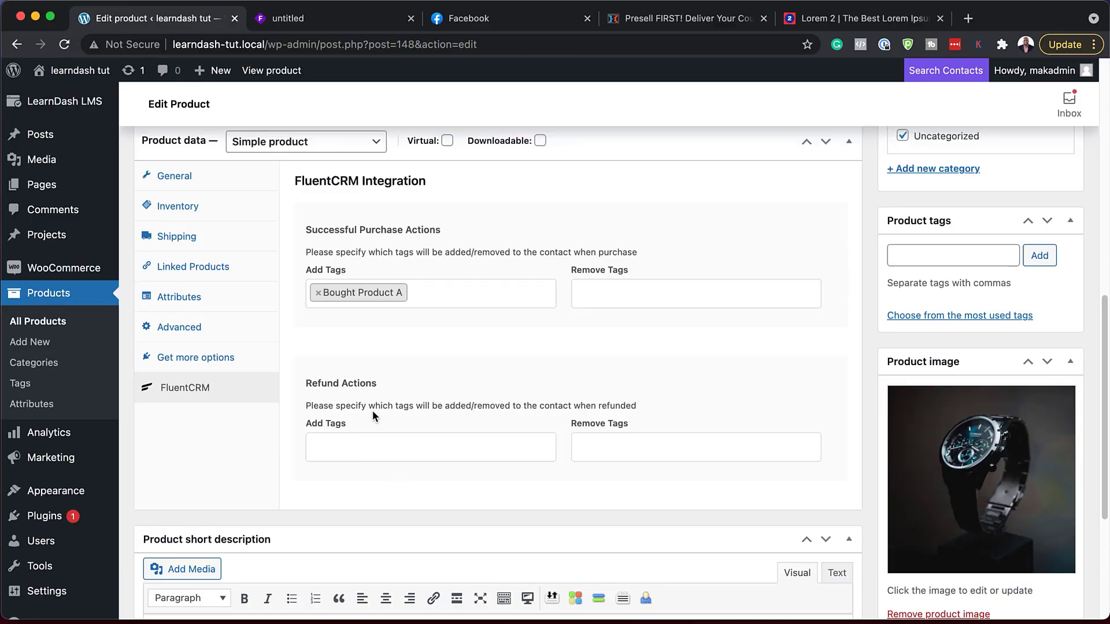
scroll(898, 353, "up", 6)
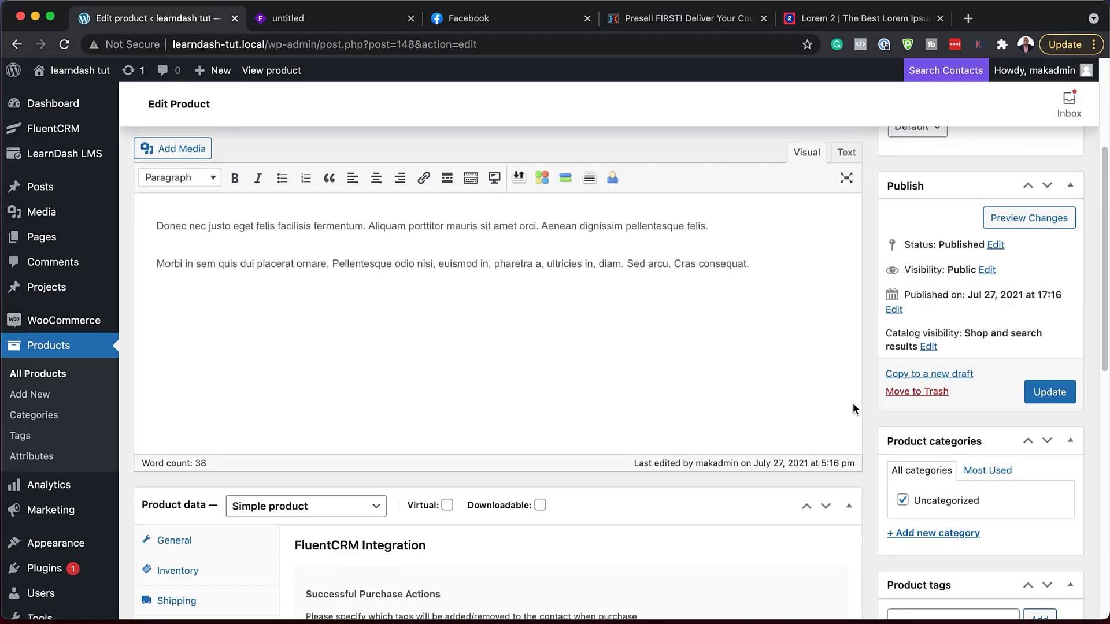
left_click(1049, 393)
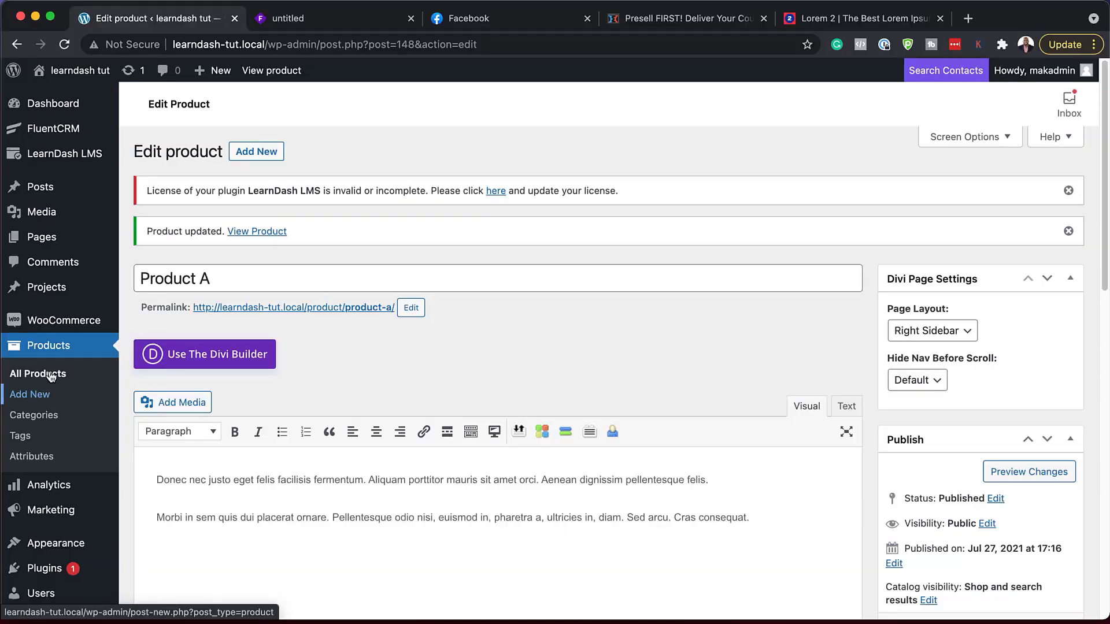
- Open the FluentCRM dashboard from the admin sidebar
mouse_move(71, 130)
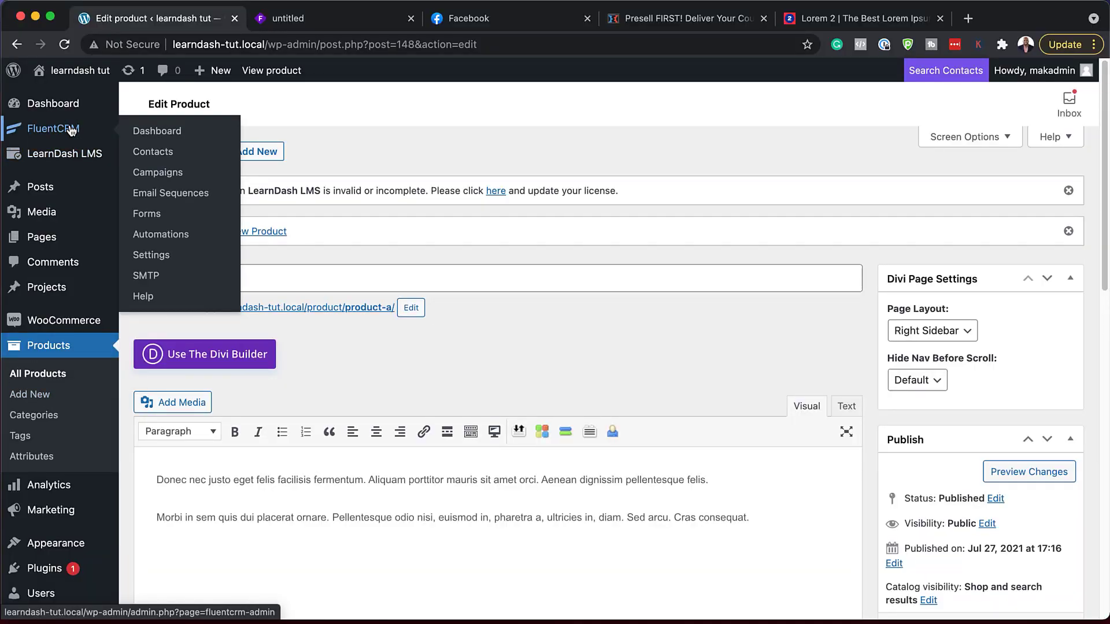
left_click(70, 130)
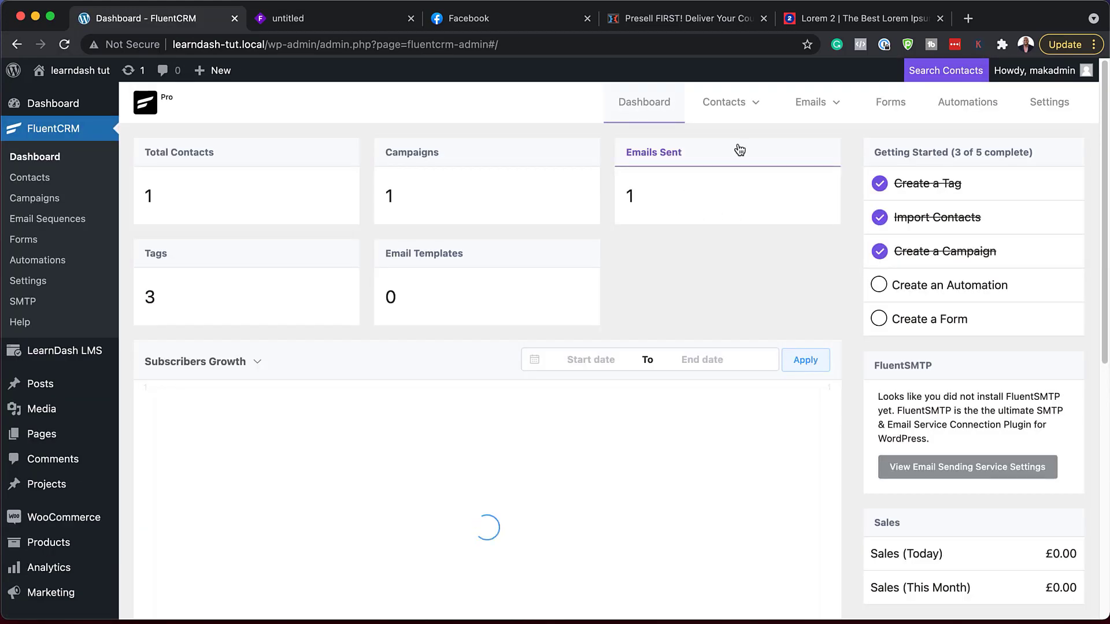
- On the Tags page, create a tag titled 'Refunded Product A'
mouse_move(755, 110)
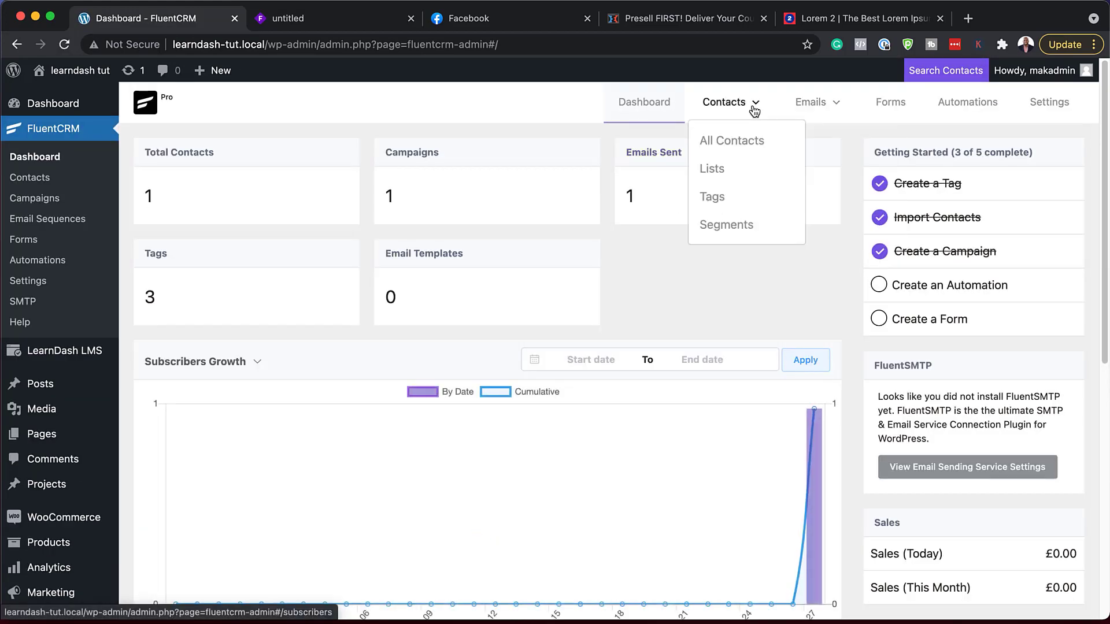
left_click(714, 199)
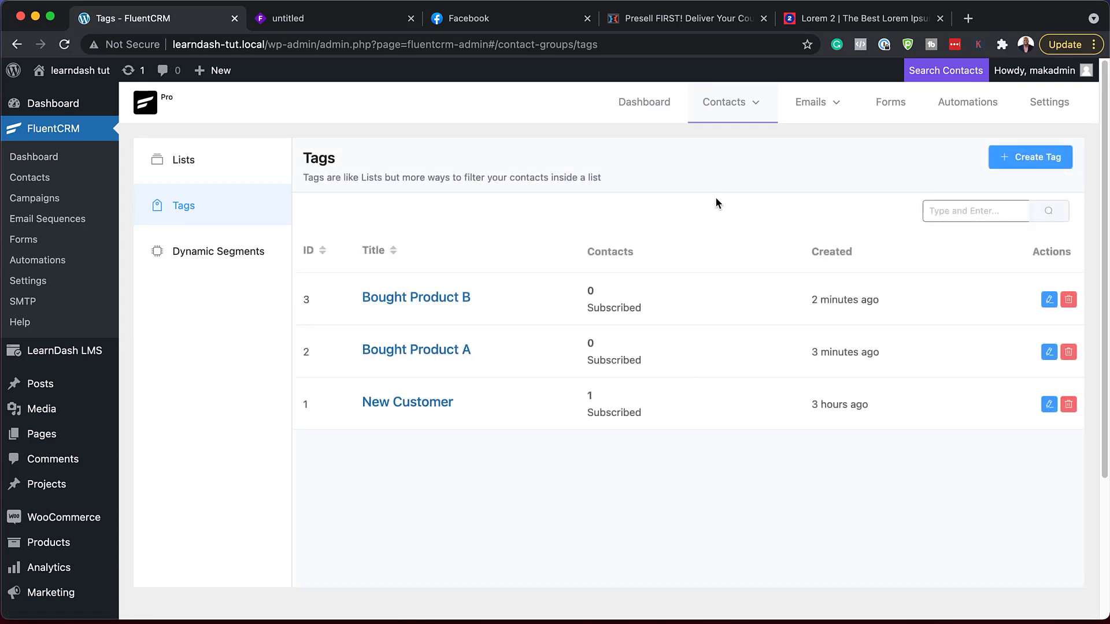
left_click(1020, 161)
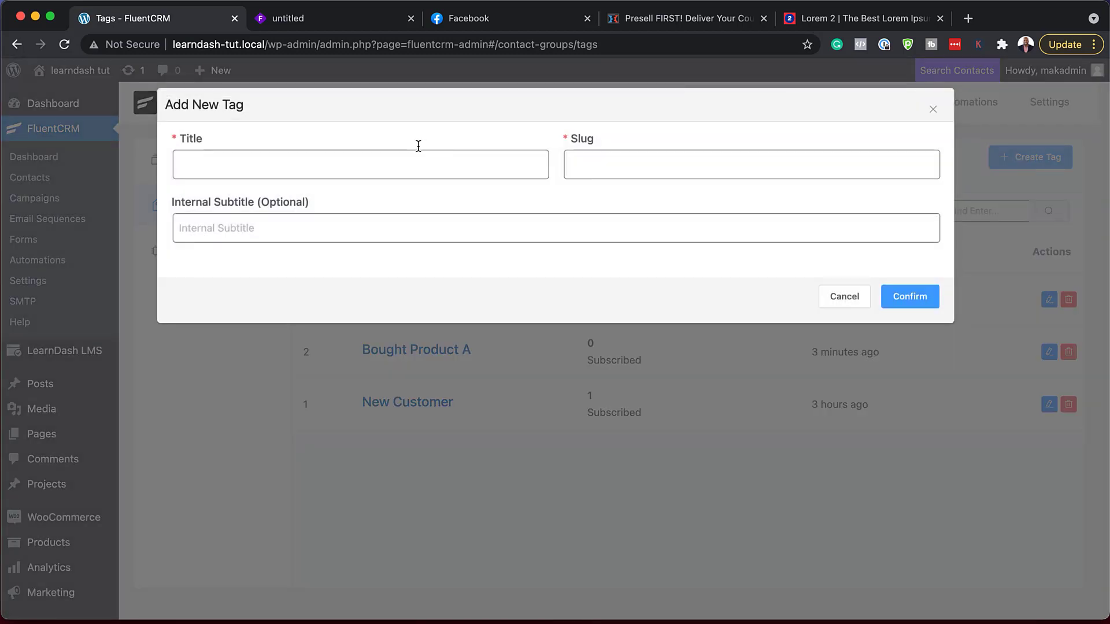
left_click(405, 166)
type("R")
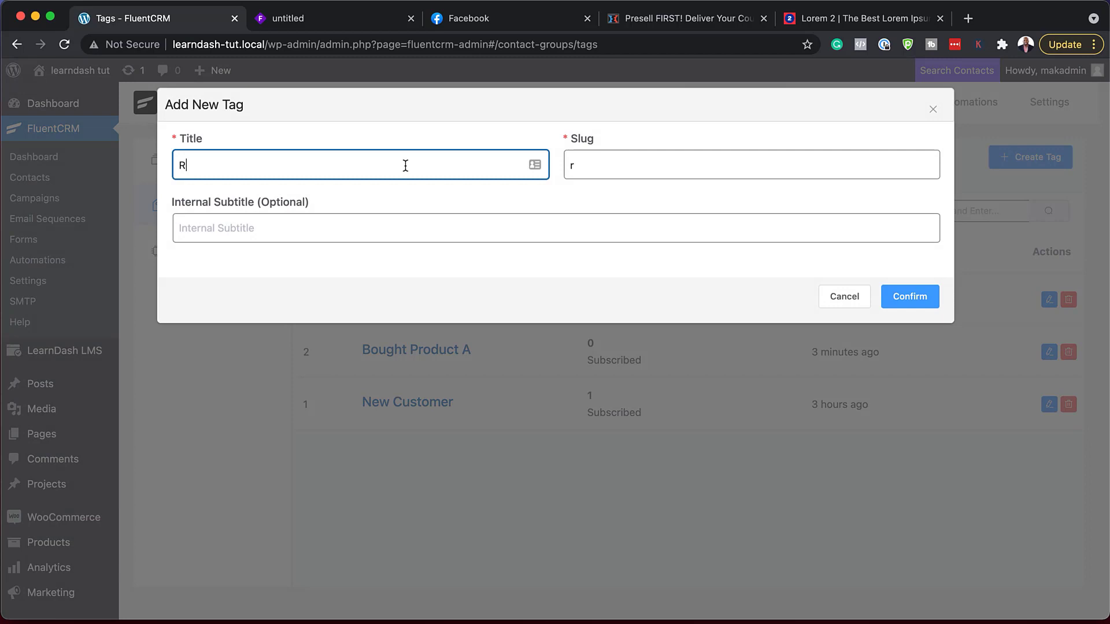
type("efunded Product A")
left_click(921, 307)
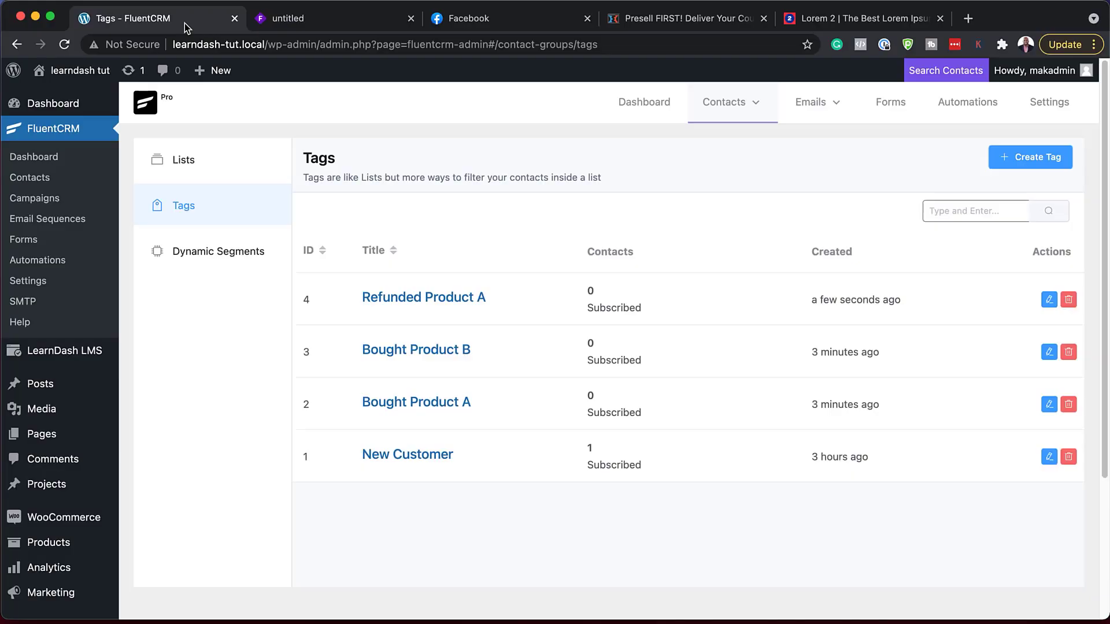
- Create a funnel named 'Bought Product A' with the CRM Tag Applied trigger
left_click(951, 106)
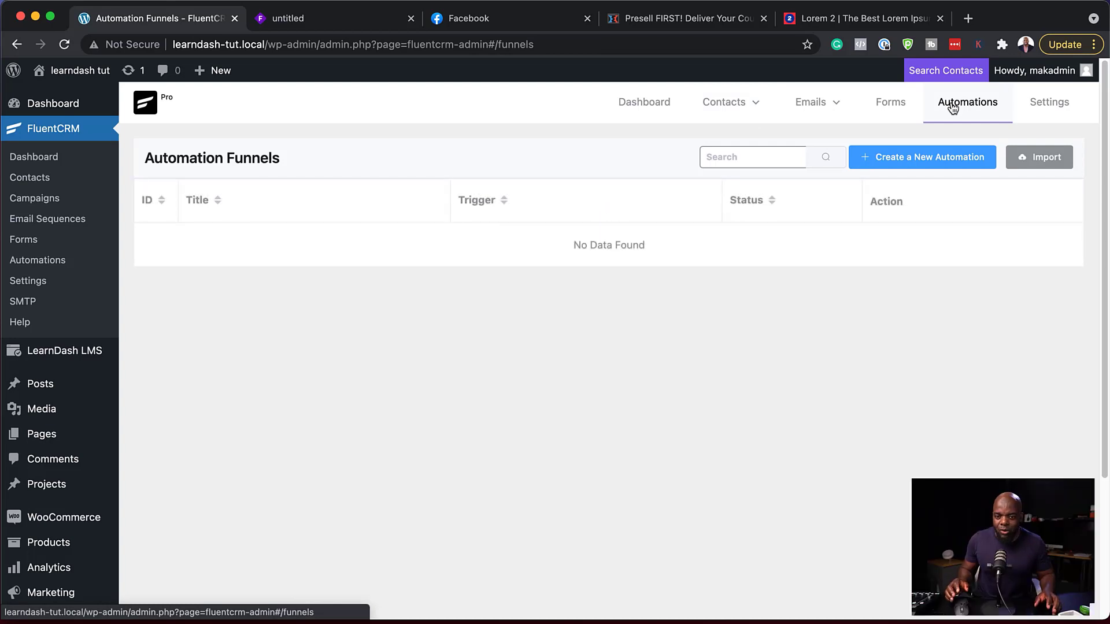
left_click(910, 165)
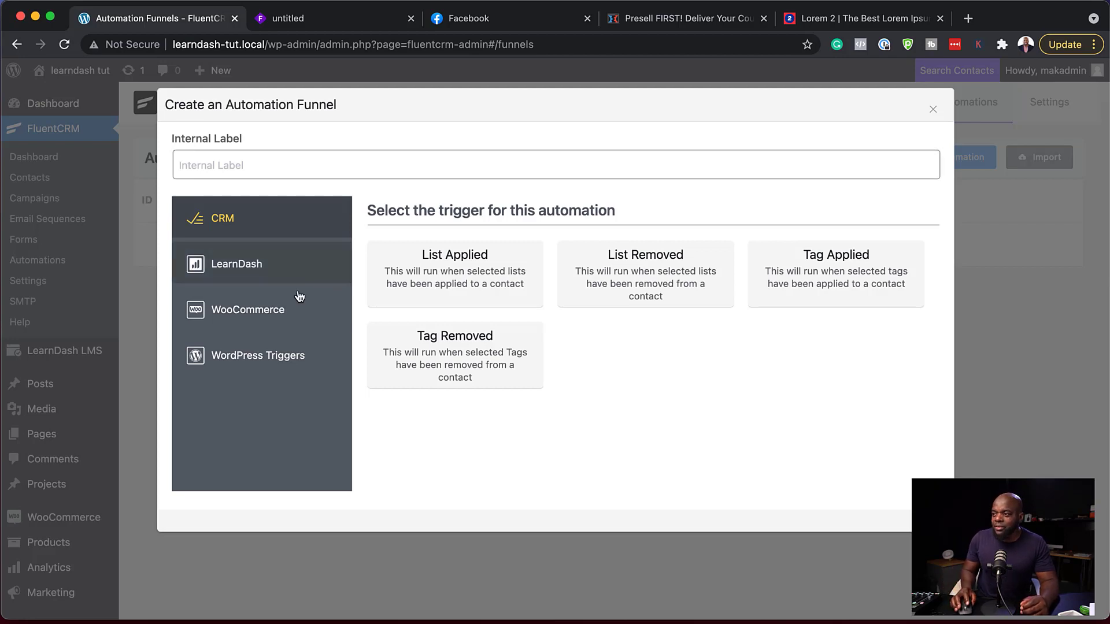
left_click(271, 162)
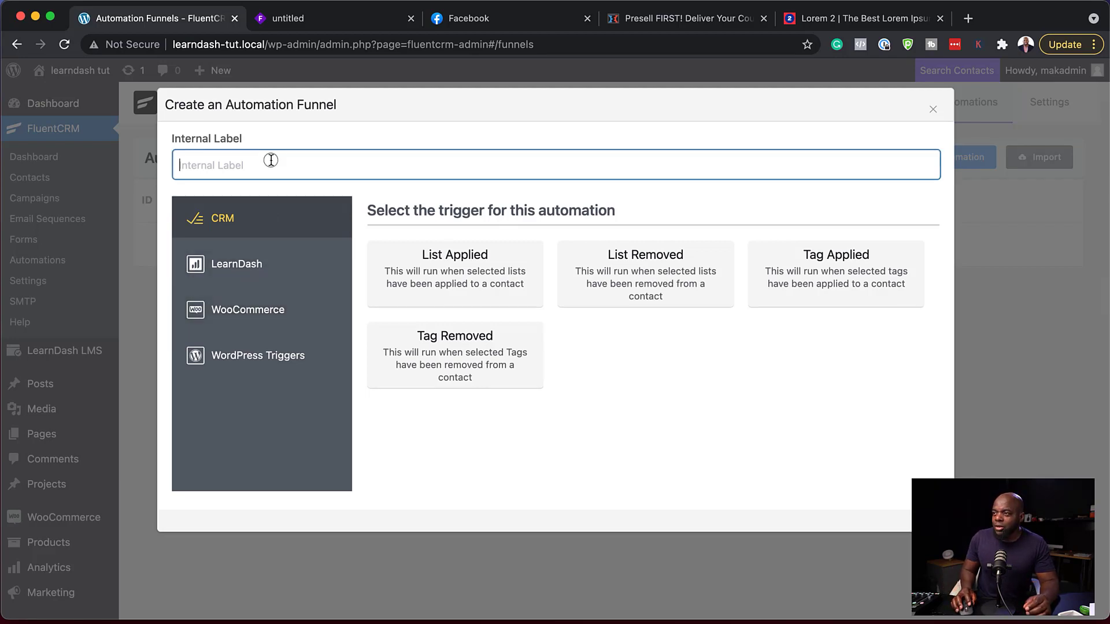
type("Bought Product A")
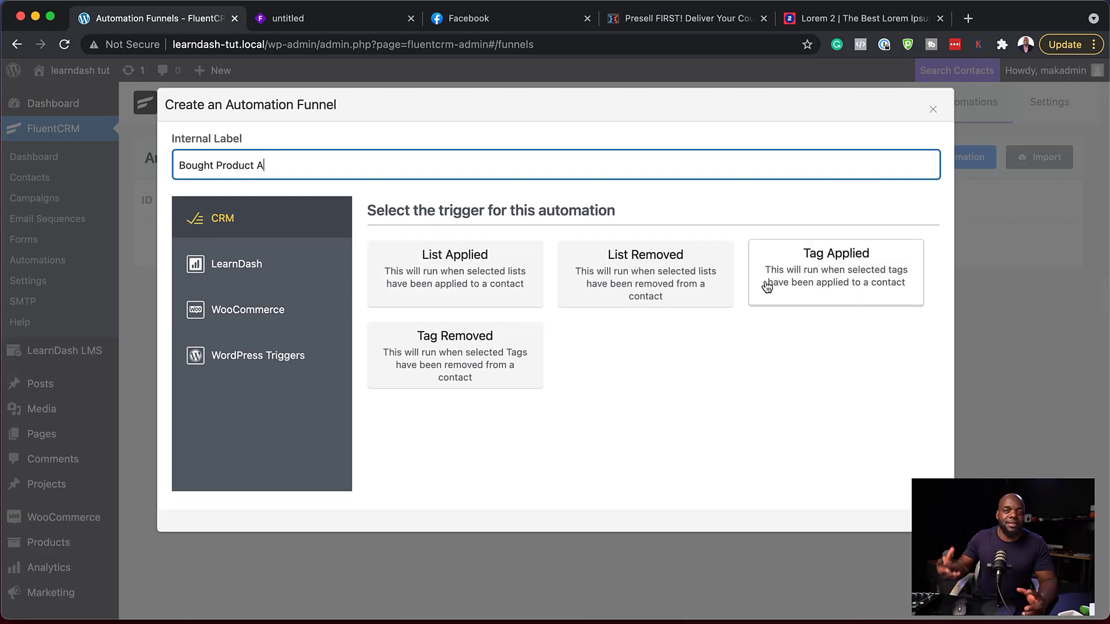
left_click(835, 281)
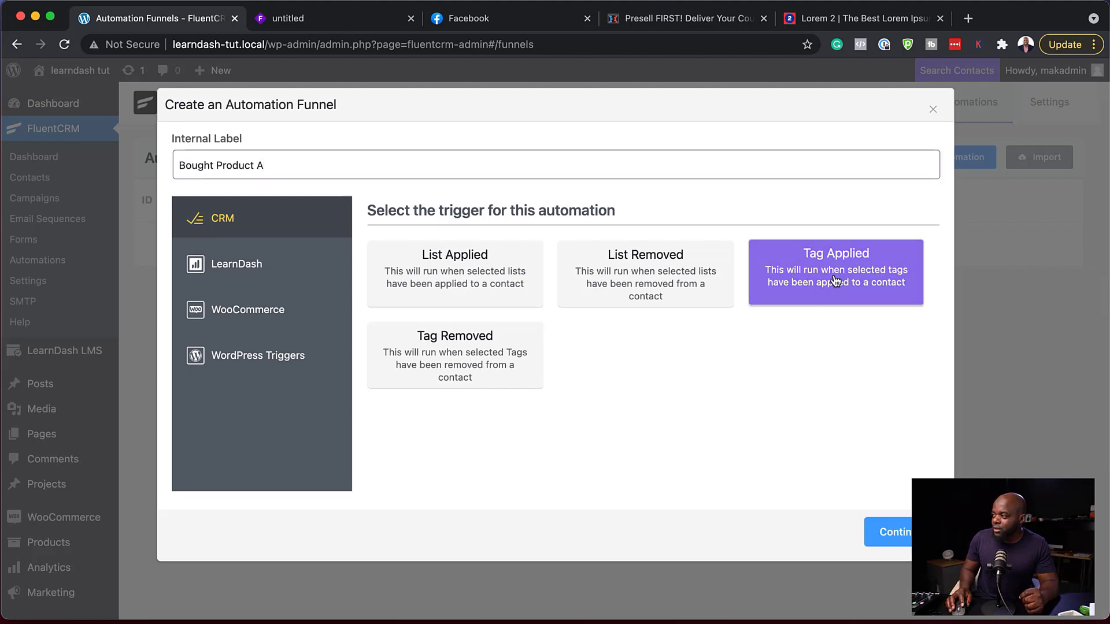
left_click(910, 540)
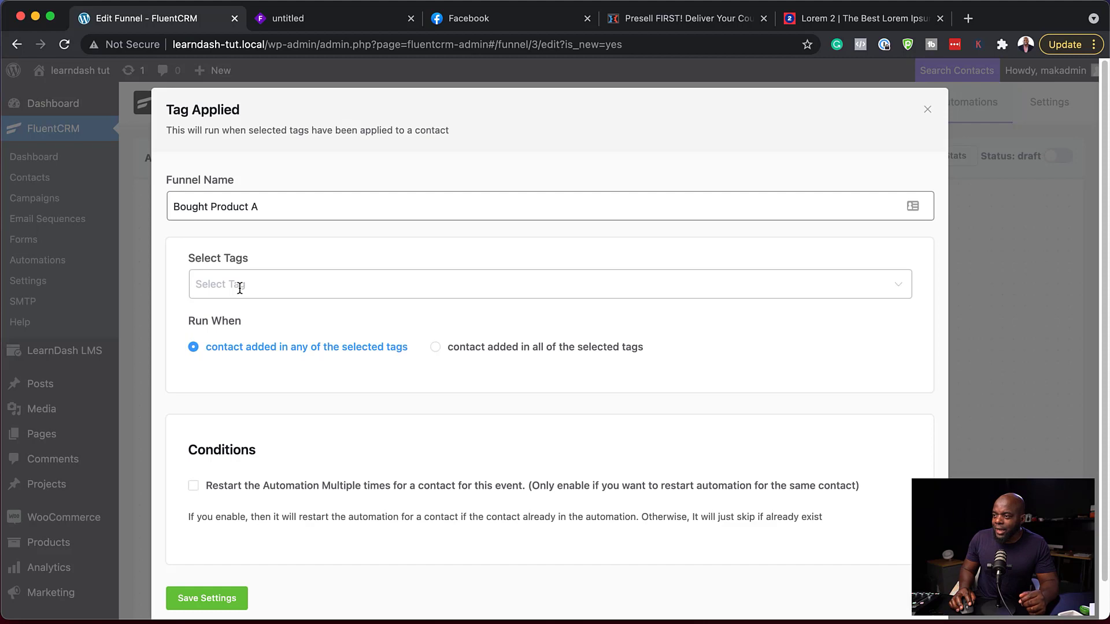
- Set the trigger's tag to Bought Product A and save the trigger settings
left_click(240, 287)
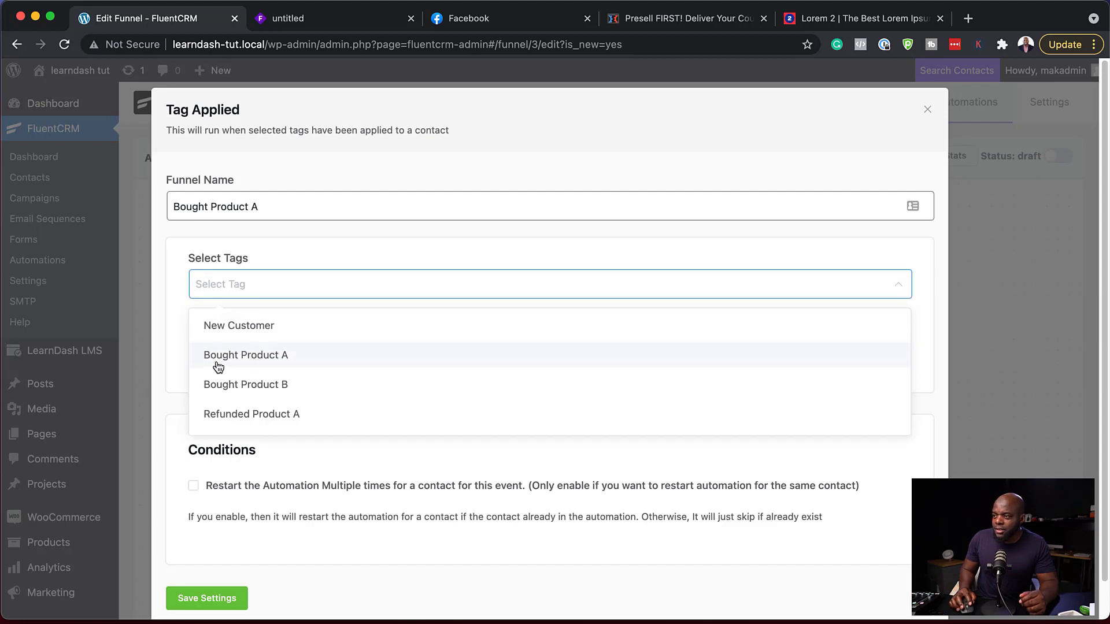
left_click(313, 361)
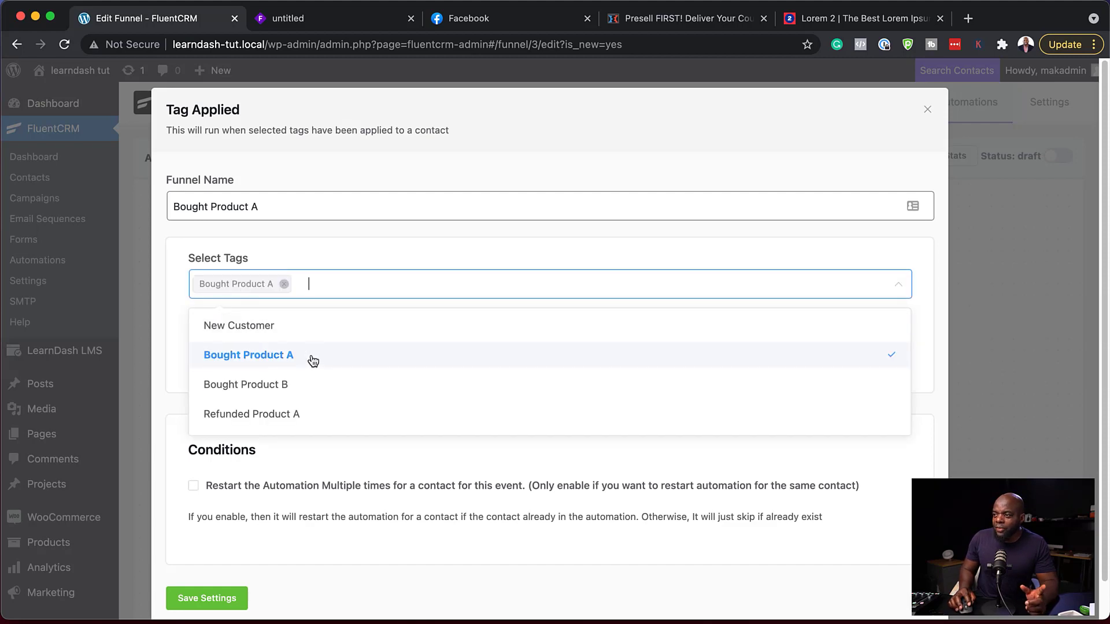
left_click(173, 299)
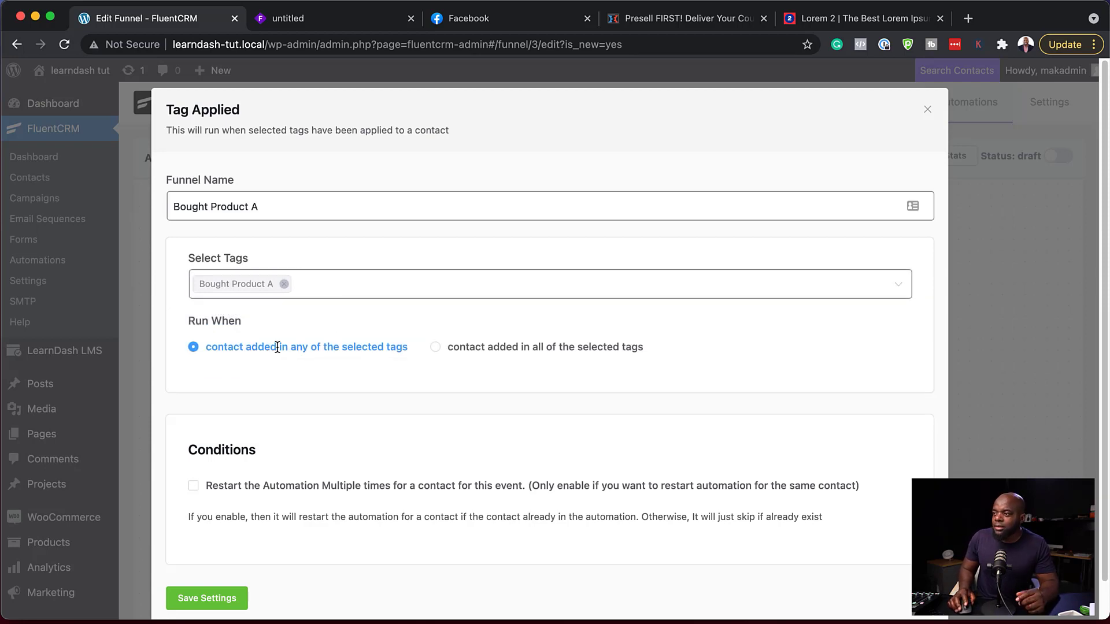
scroll(391, 416, "down", 2)
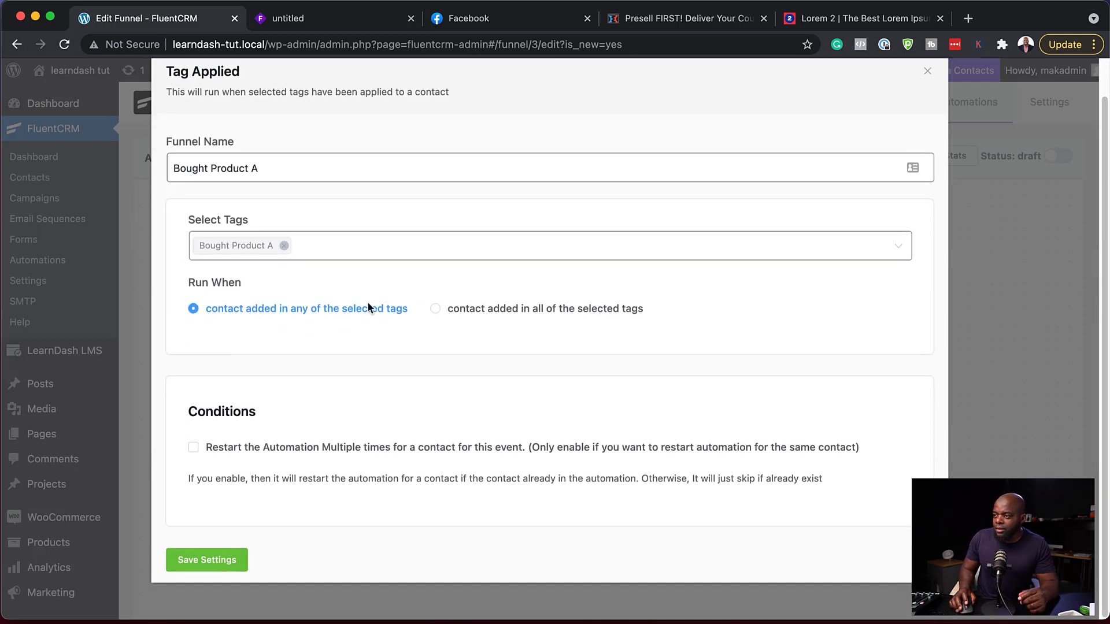
left_click(207, 560)
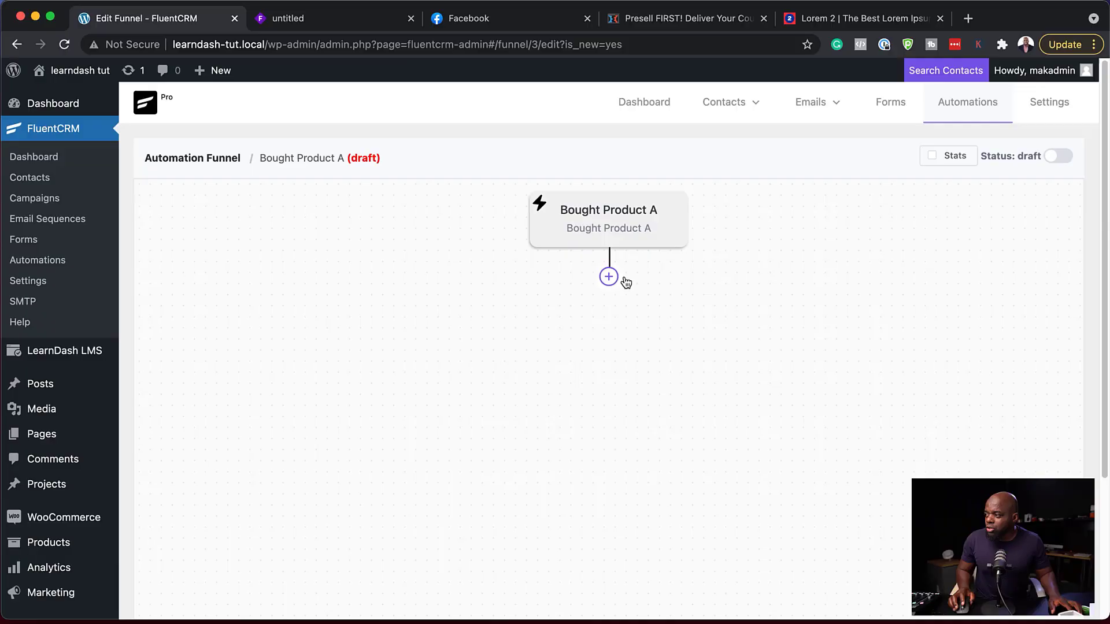
- Add a Send Custom Email step after the trigger with subject 'Welcome'
left_click(609, 277)
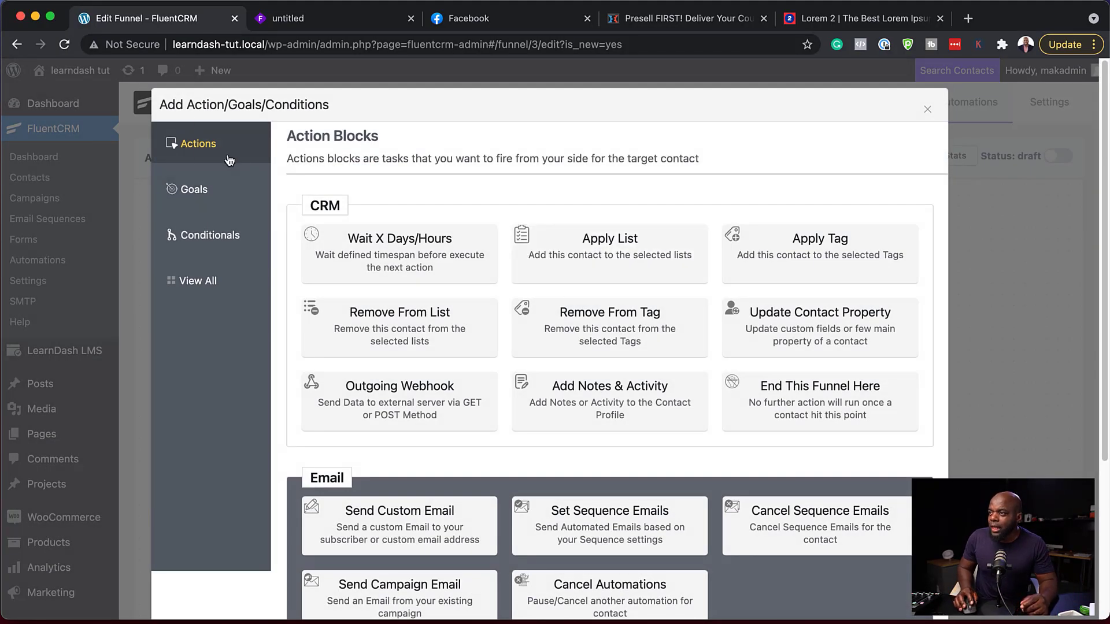
scroll(451, 497, "down", 3)
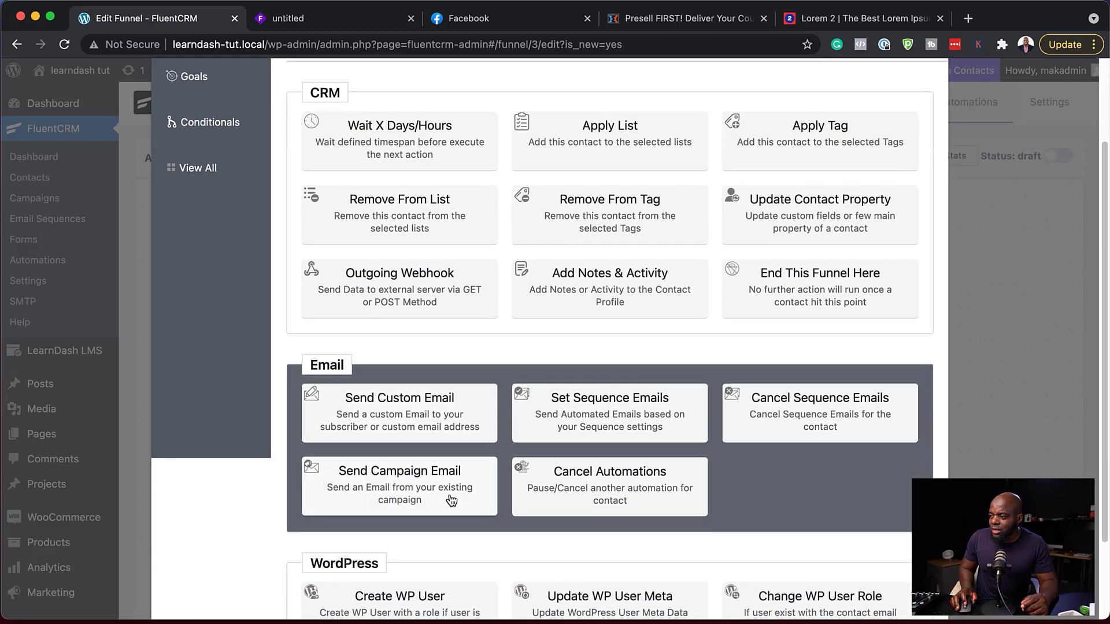
left_click(441, 413)
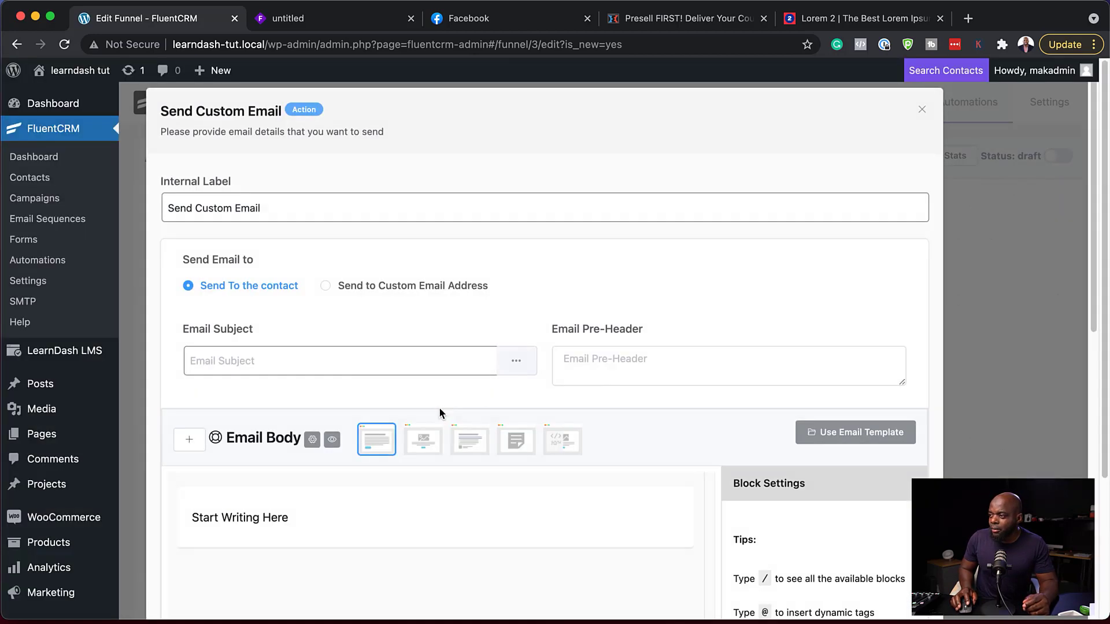
left_click(233, 364)
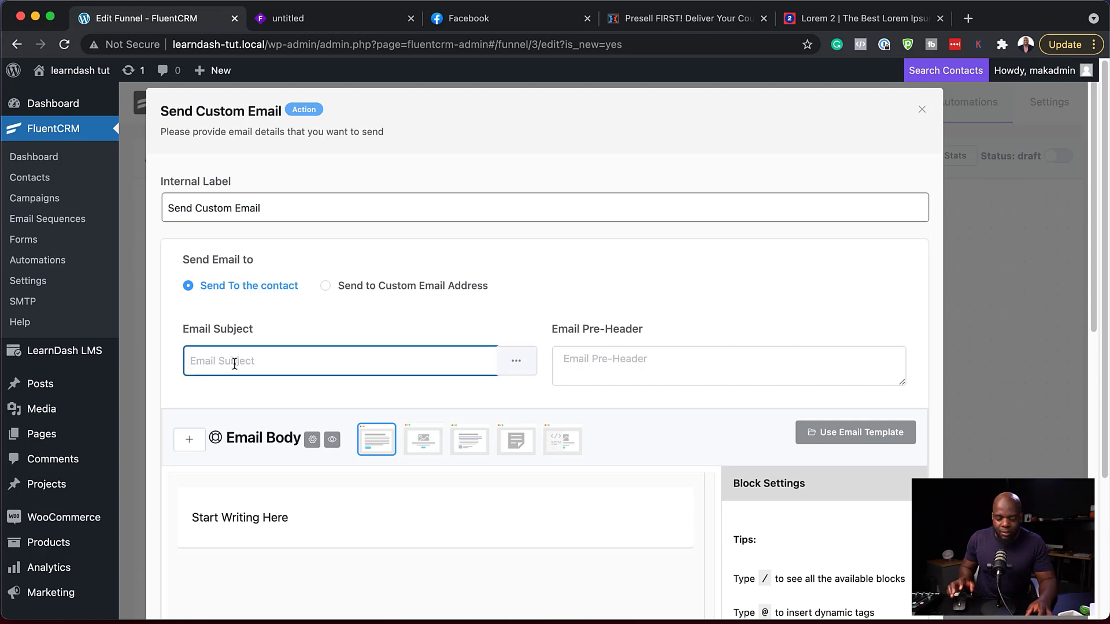
type("Welc")
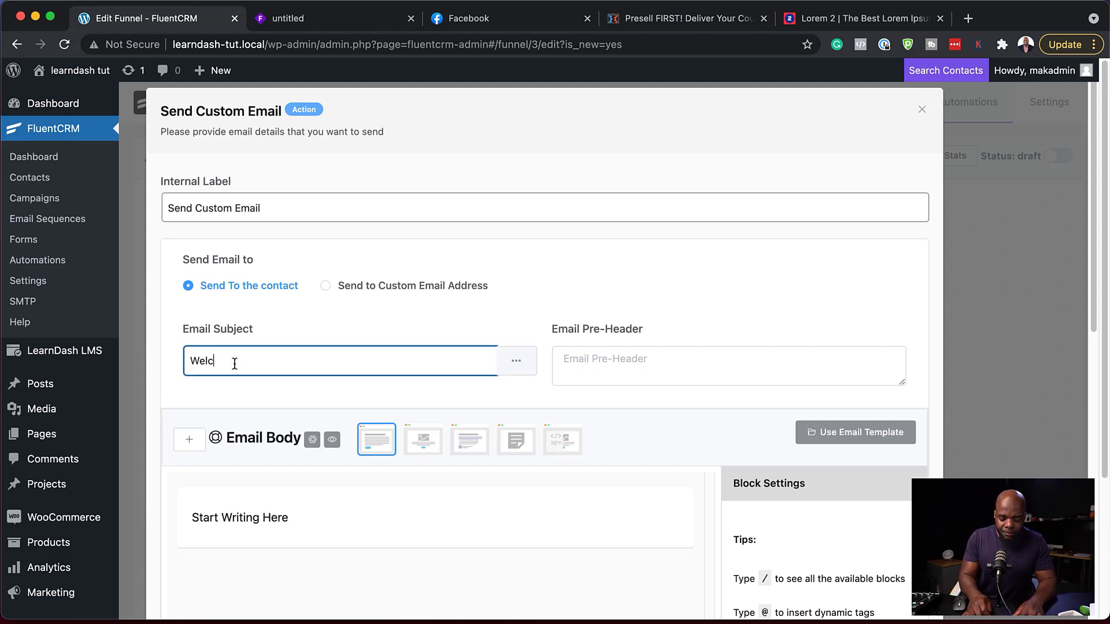
type("ome")
- Replace the email body with a 'Hello' greeting using the First Name smart code, plus pasted body text
scroll(234, 362, "down", 2)
triple_click(253, 448)
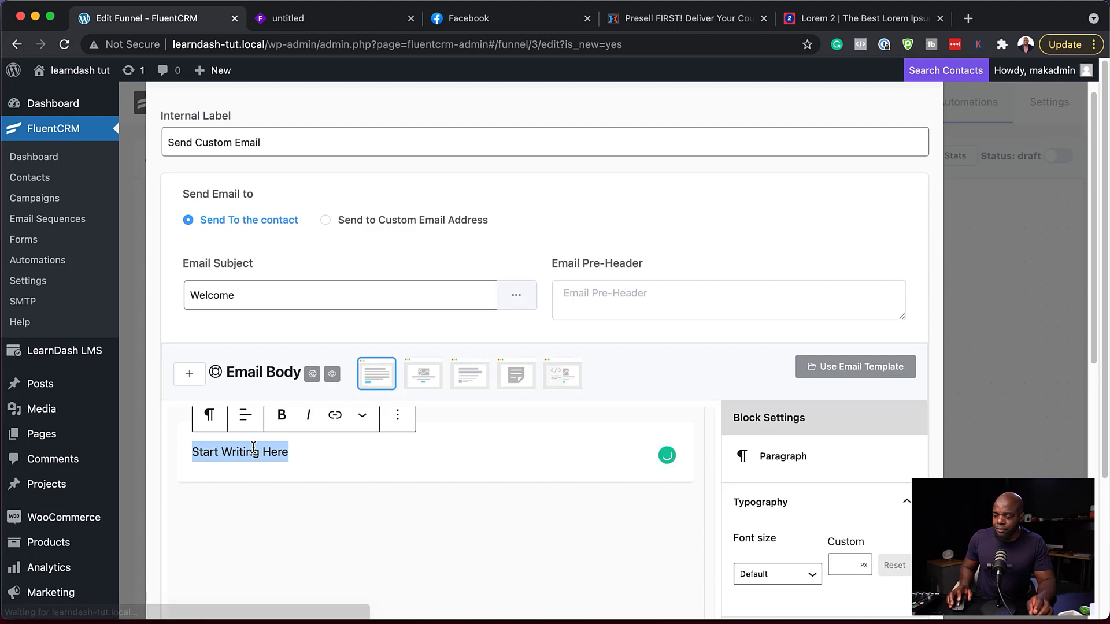
type("He")
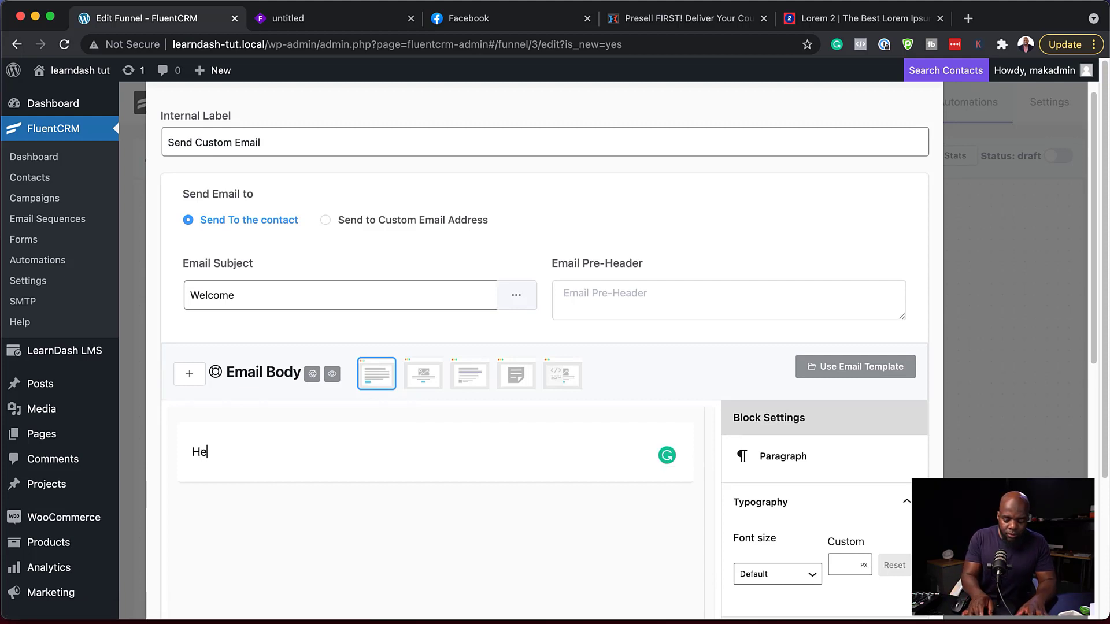
type("llo @")
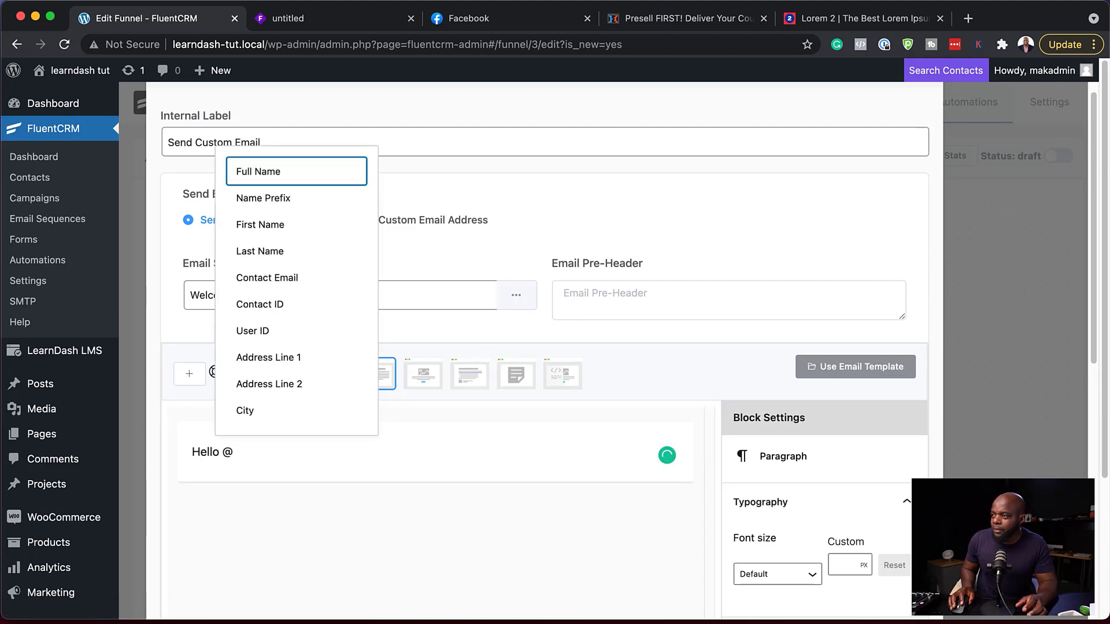
left_click(272, 225)
key("Return")
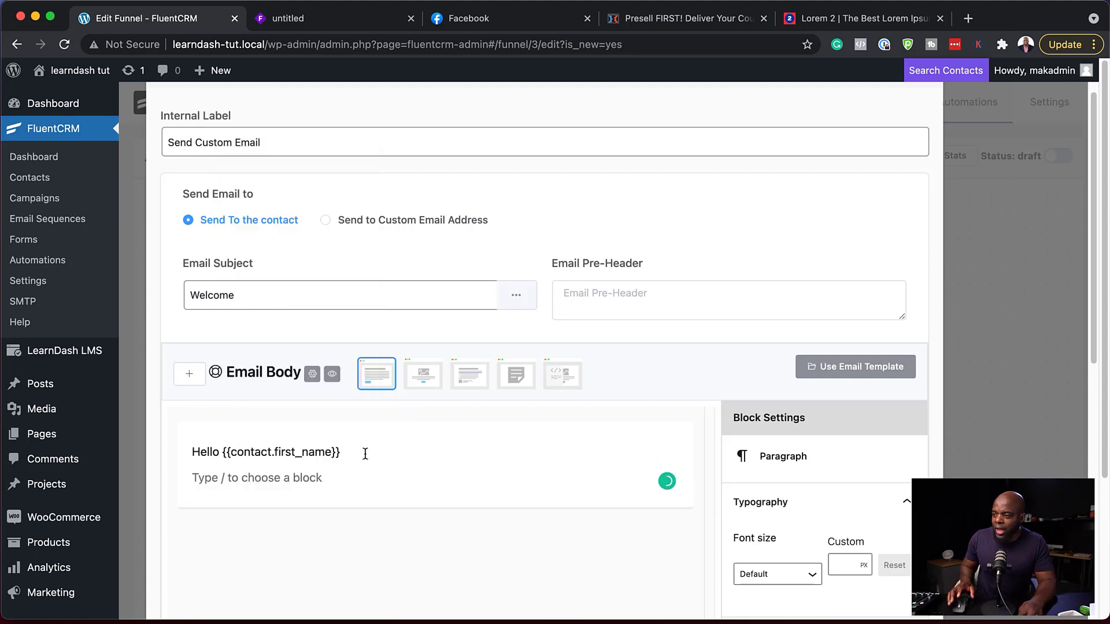
key("super+v")
- Sign off with 'Regards' and the sender's name, then save the Welcome email step
key("Return")
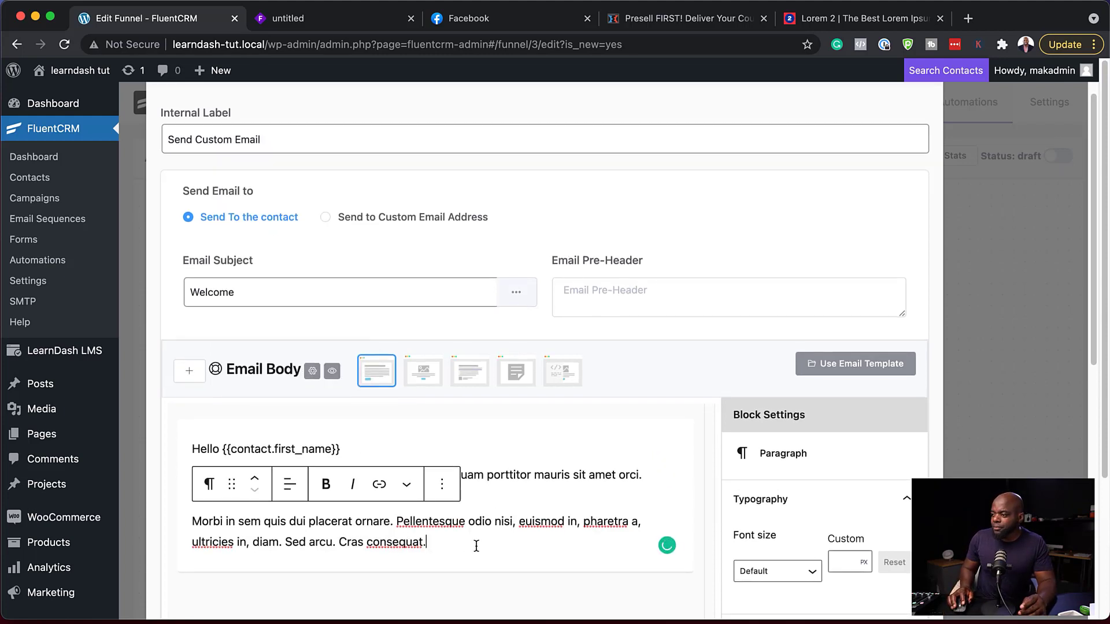
type("Regards")
key("Return")
type("Mak")
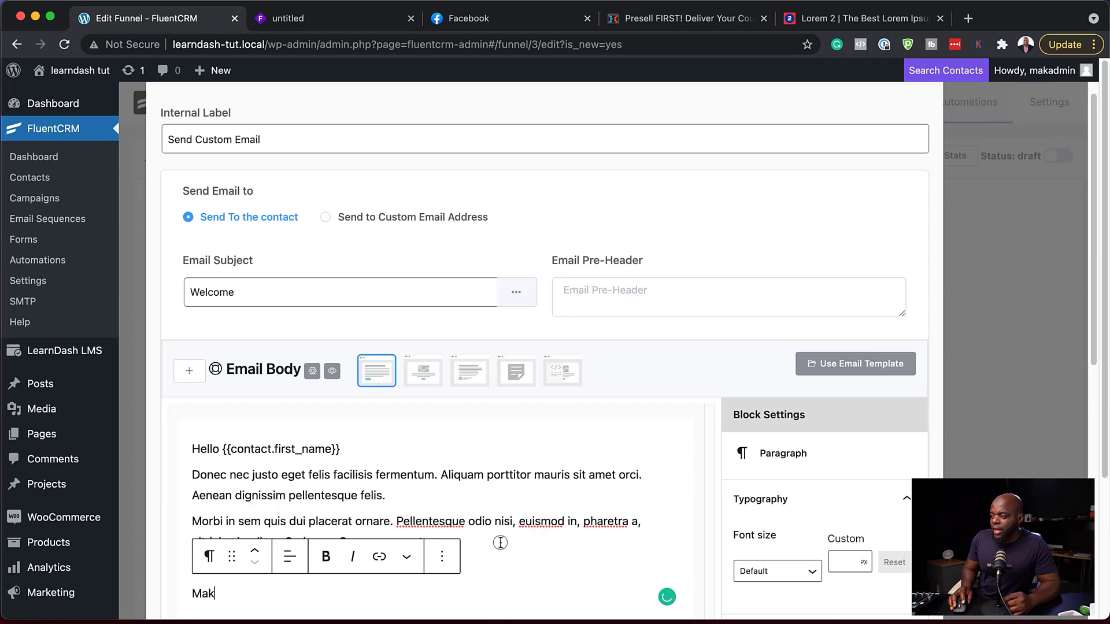
left_click(452, 542)
key("Return")
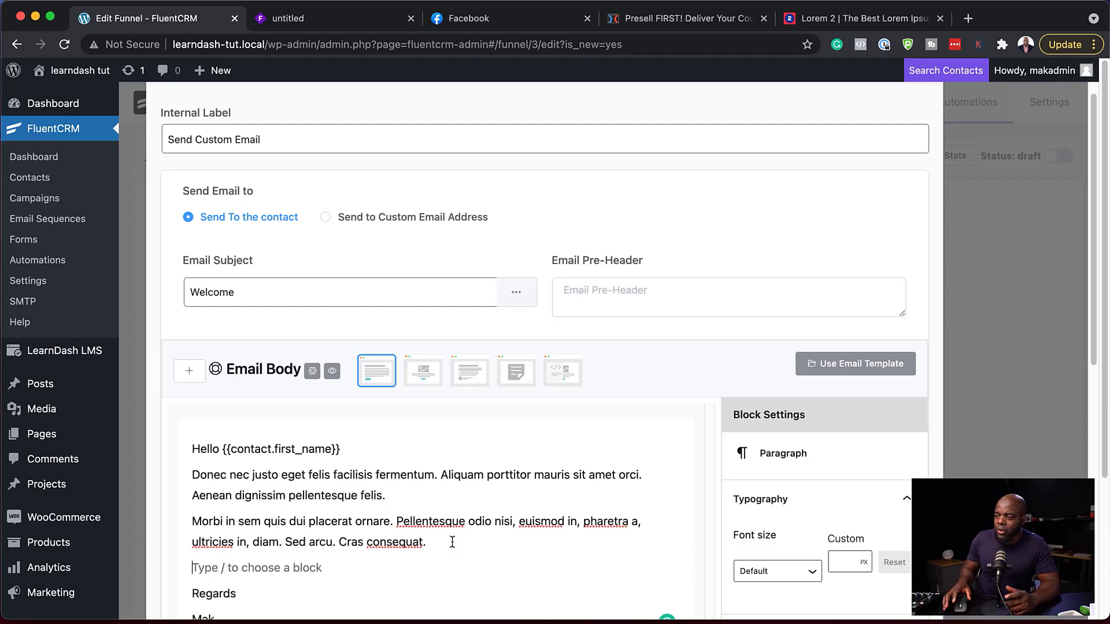
scroll(433, 499, "down", 9)
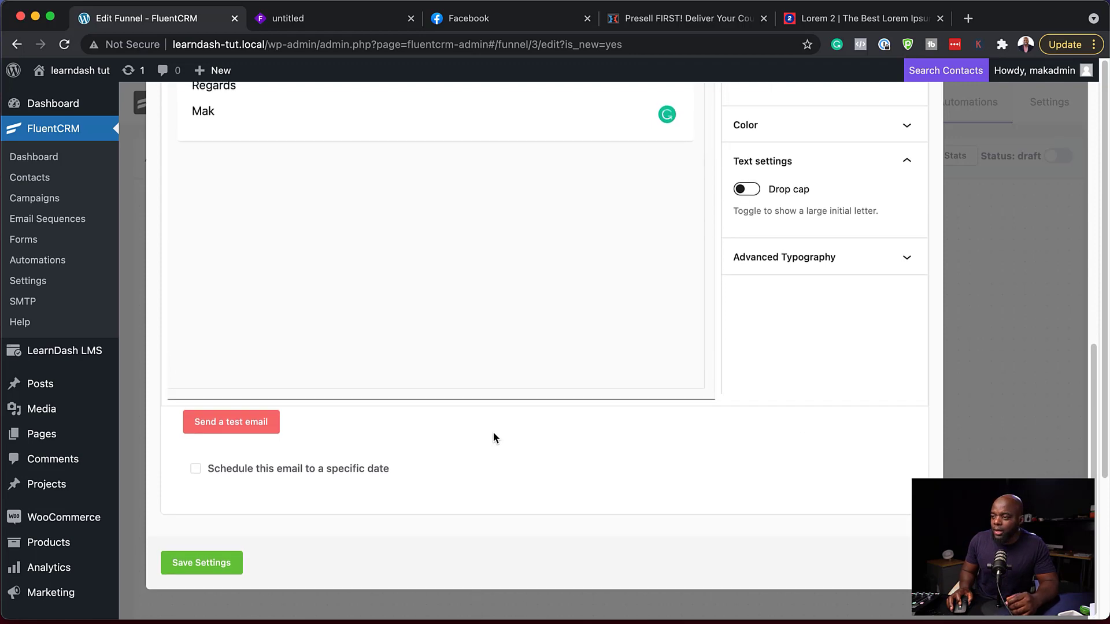
scroll(493, 432, "up", 5)
scroll(410, 553, "down", 4)
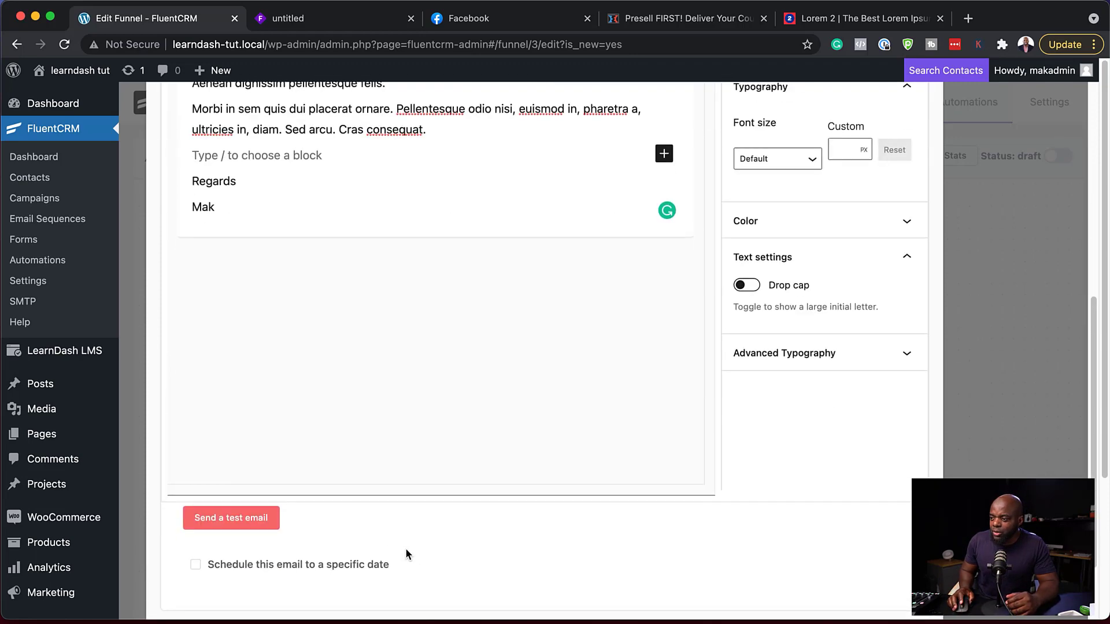
scroll(243, 532, "down", 2)
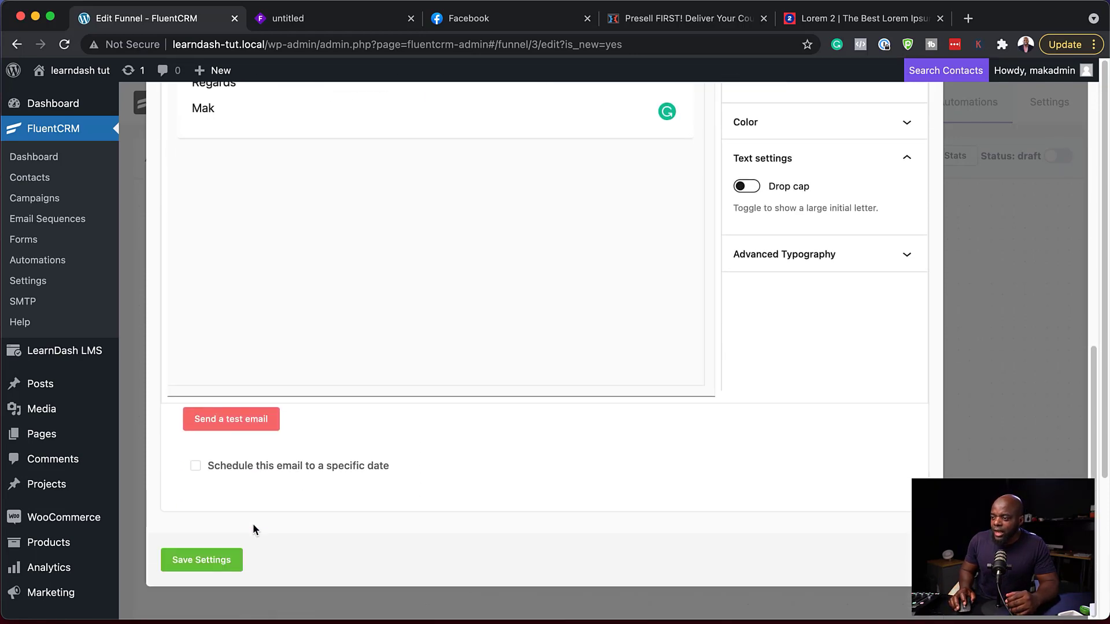
left_click(202, 562)
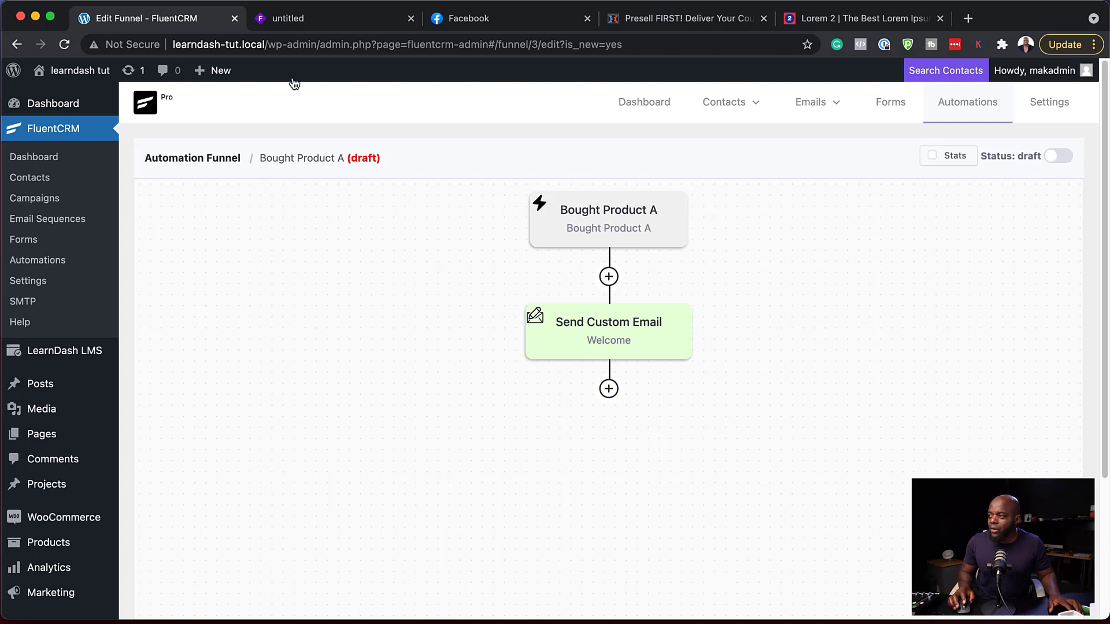
- Add a 1-day wait step after the Welcome email and save it
left_click(608, 389)
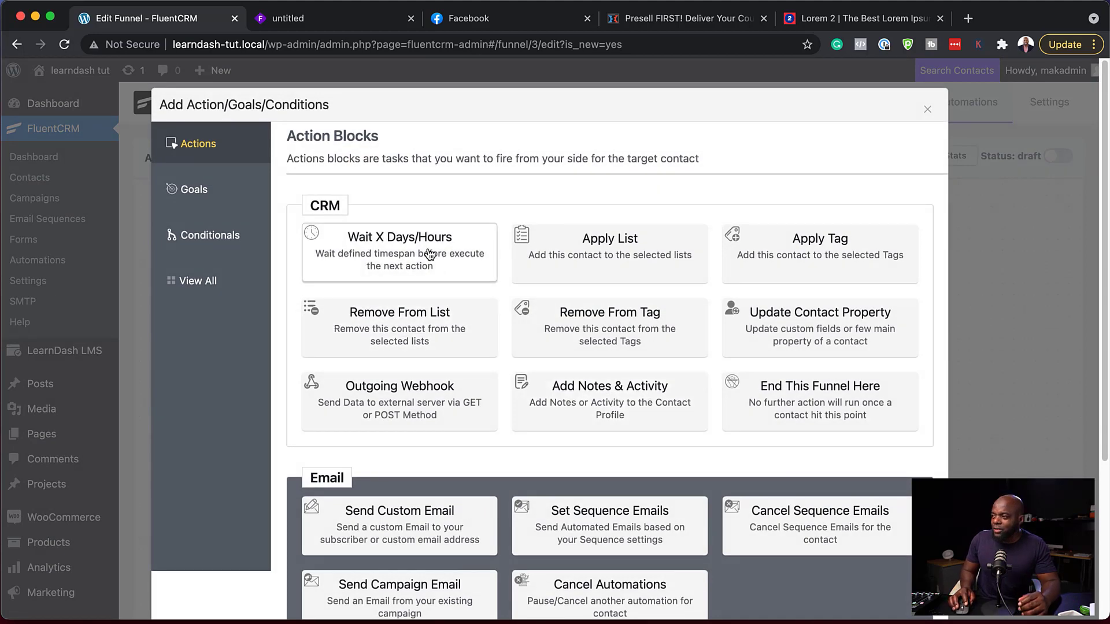
left_click(429, 255)
left_click(306, 287)
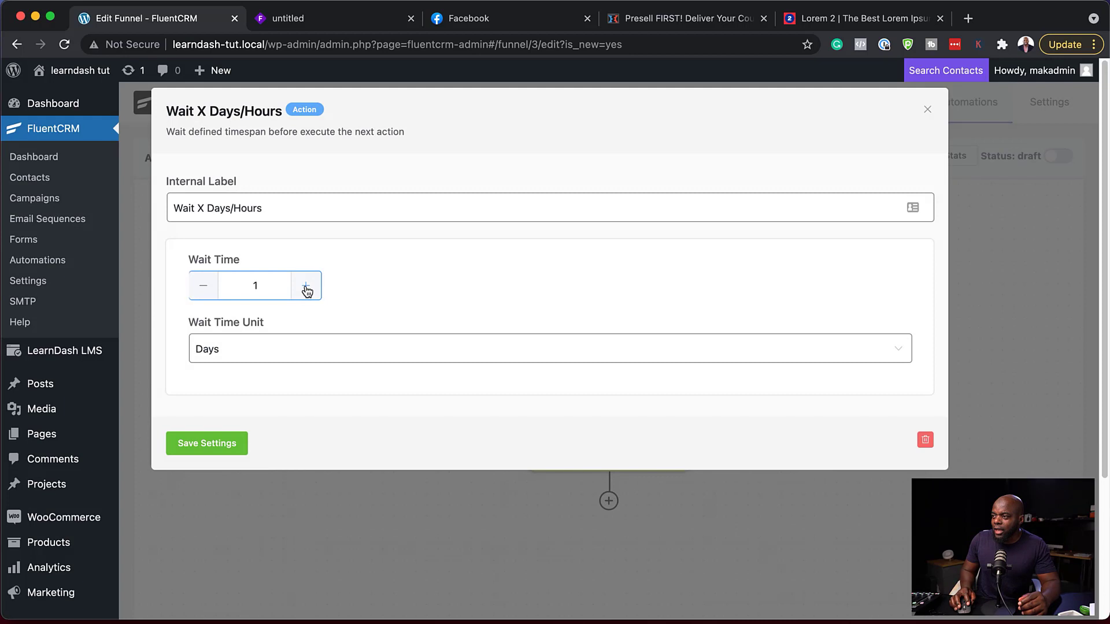
left_click(220, 448)
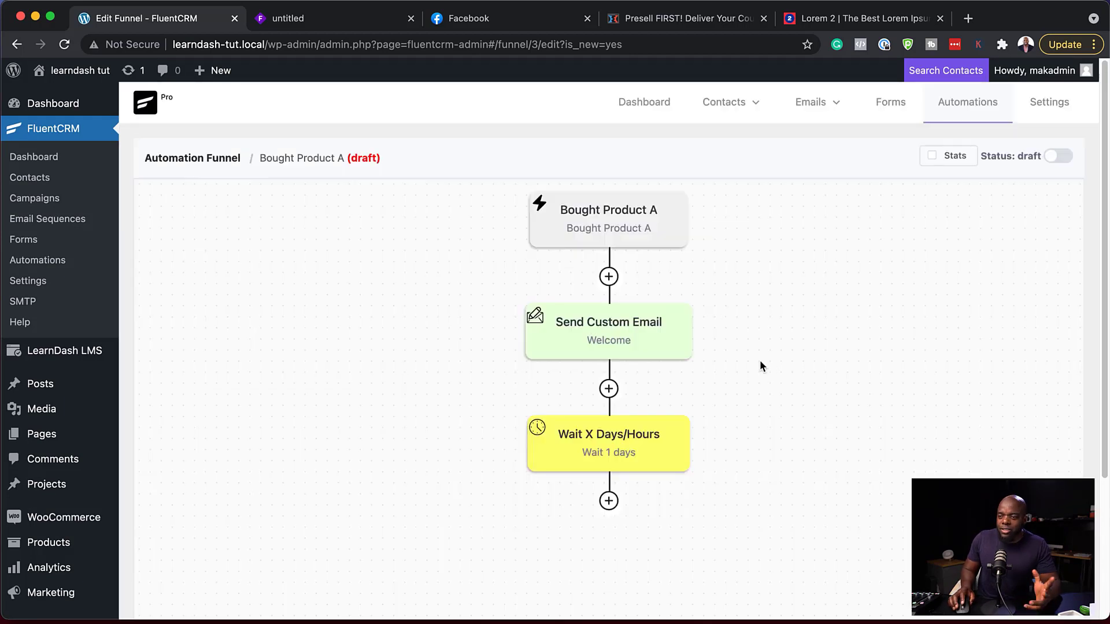
- Add a Set Sequence Emails step after the wait and close its settings
left_click(608, 500)
scroll(450, 466, "down", 3)
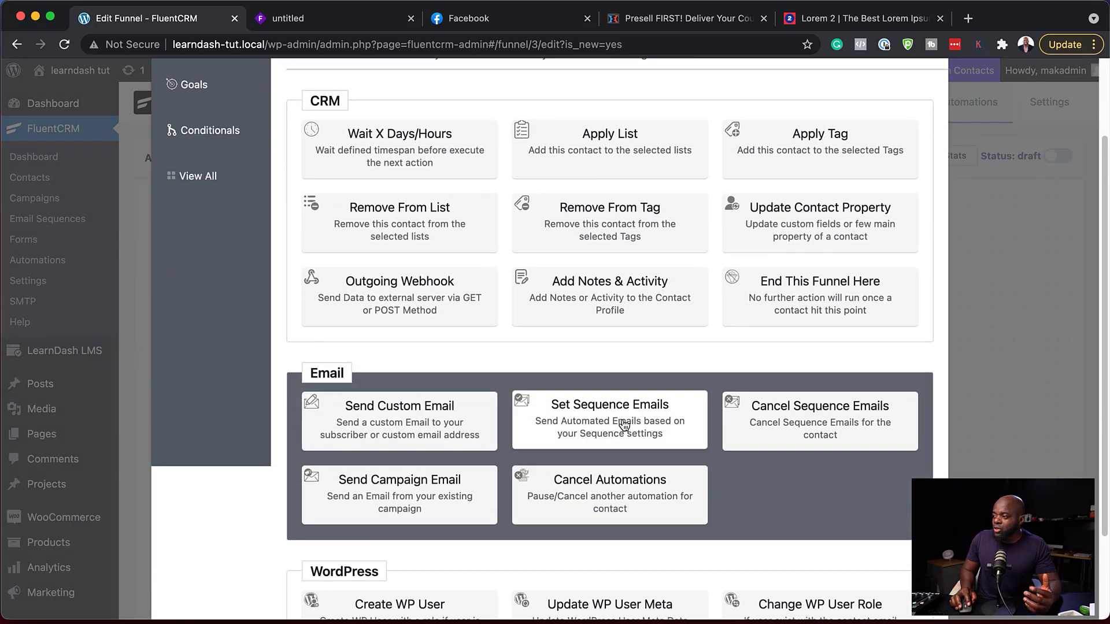
left_click(624, 425)
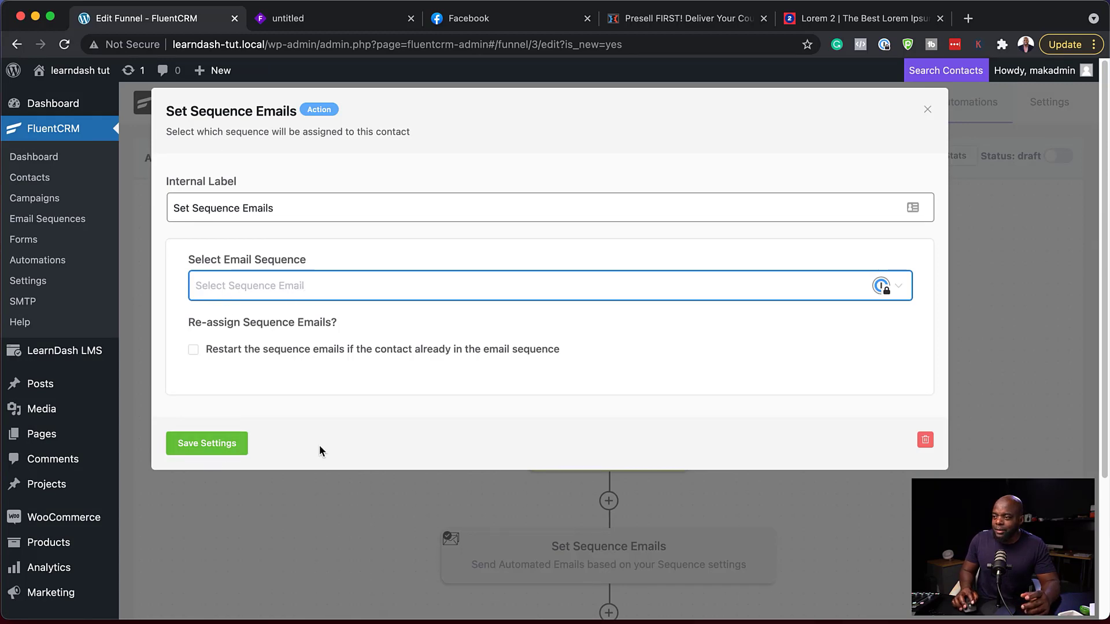
left_click(928, 110)
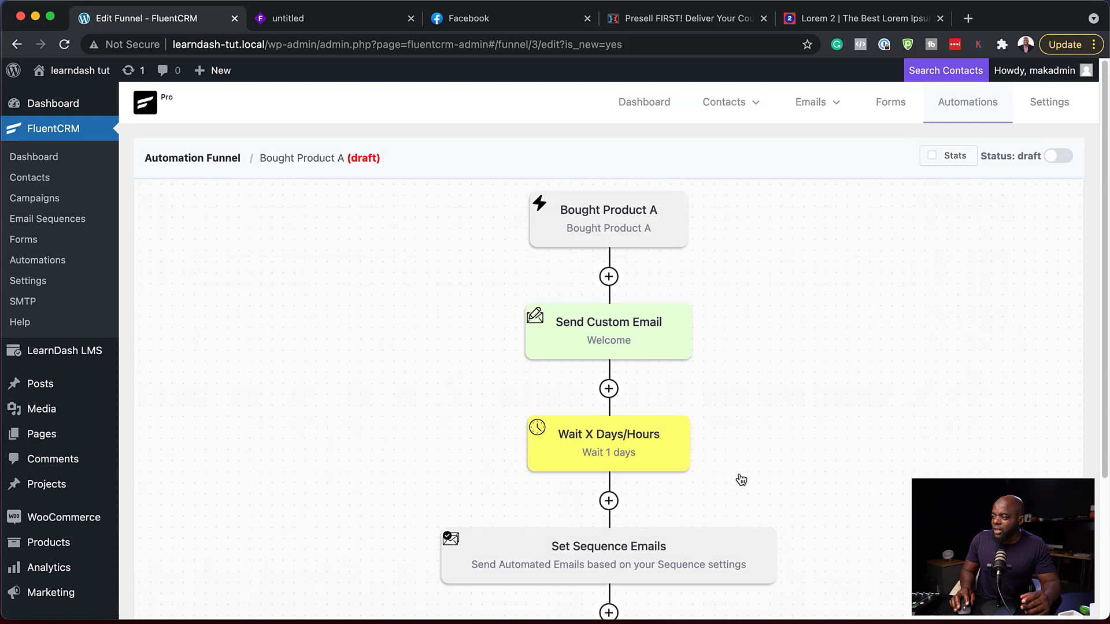
scroll(744, 476, "down", 3)
scroll(744, 477, "up", 3)
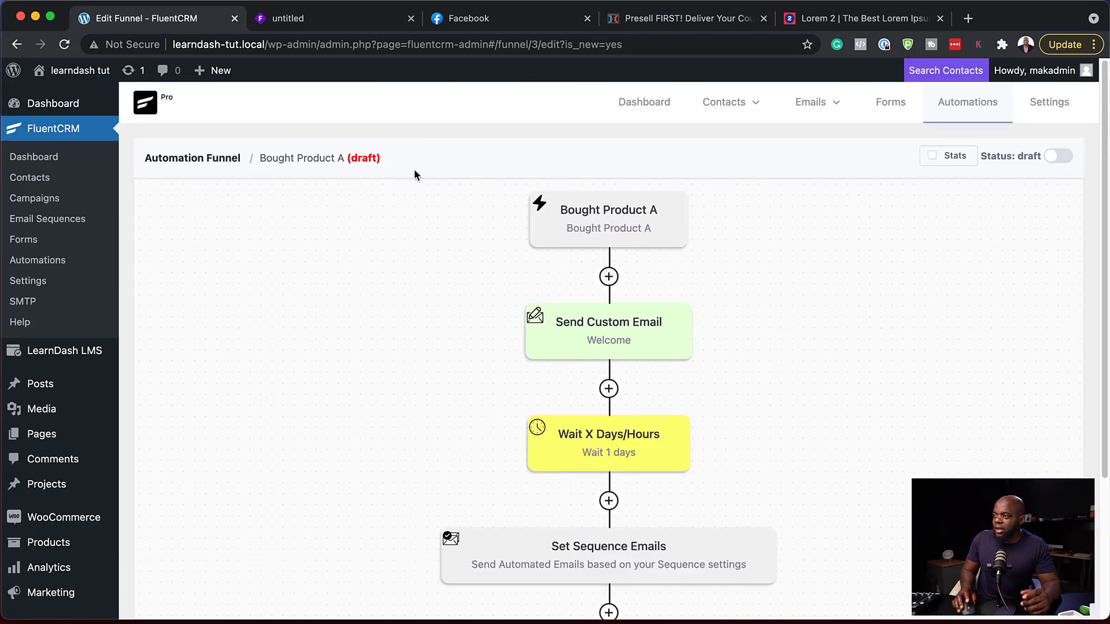
- Publish the Bought Product A funnel and start a new step below the Welcome email
left_click(1065, 156)
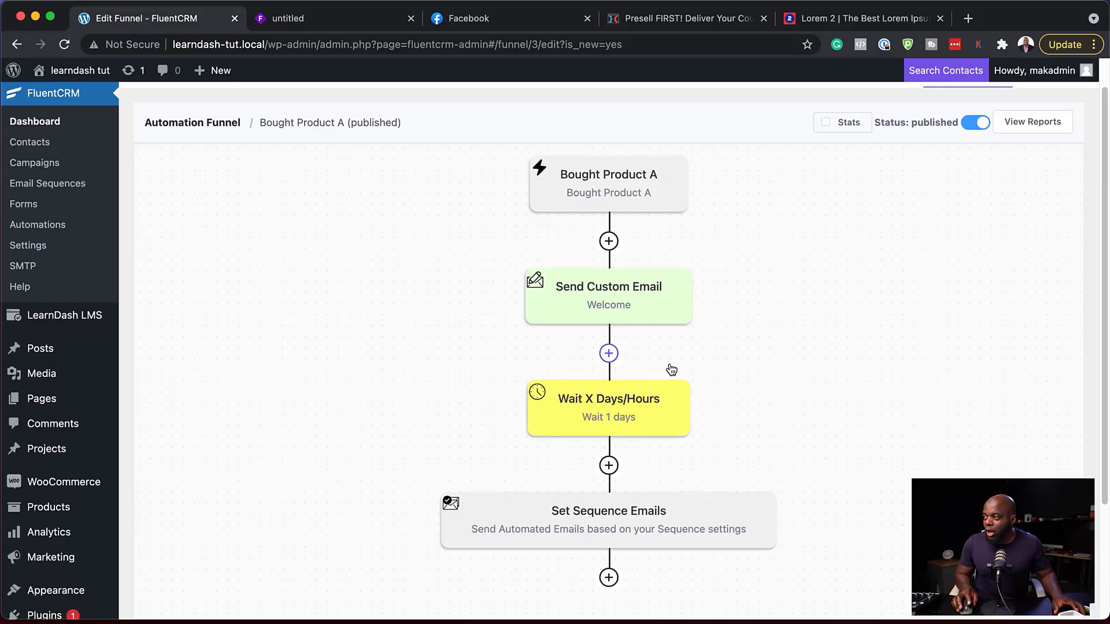
left_click(609, 353)
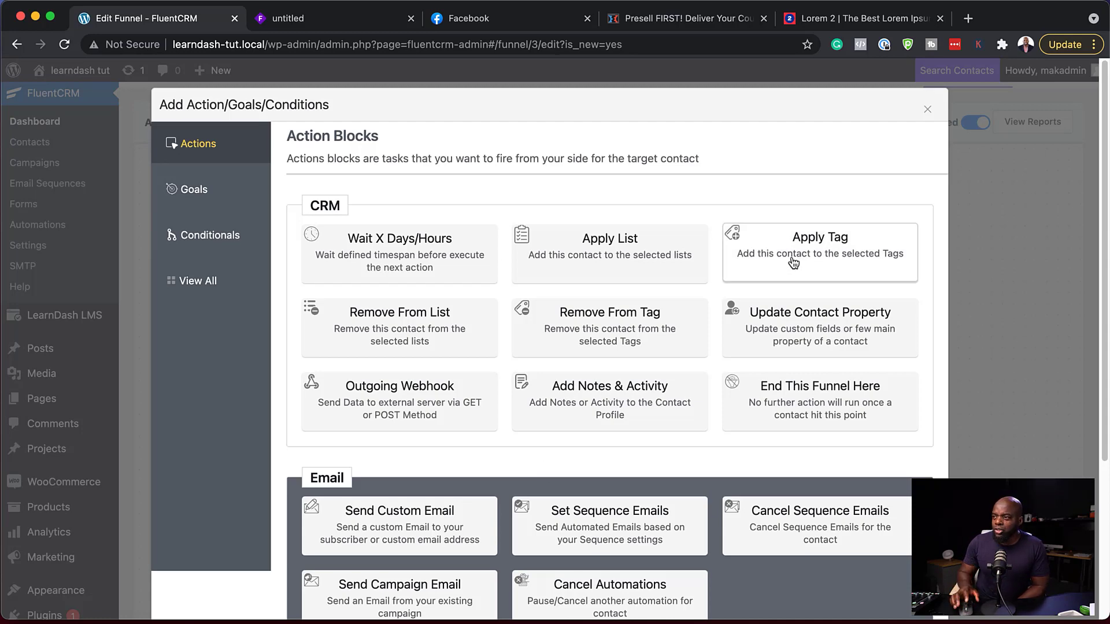
- Add a Has in Selected tags condition checking for Refunded Product A and save it
left_click(229, 243)
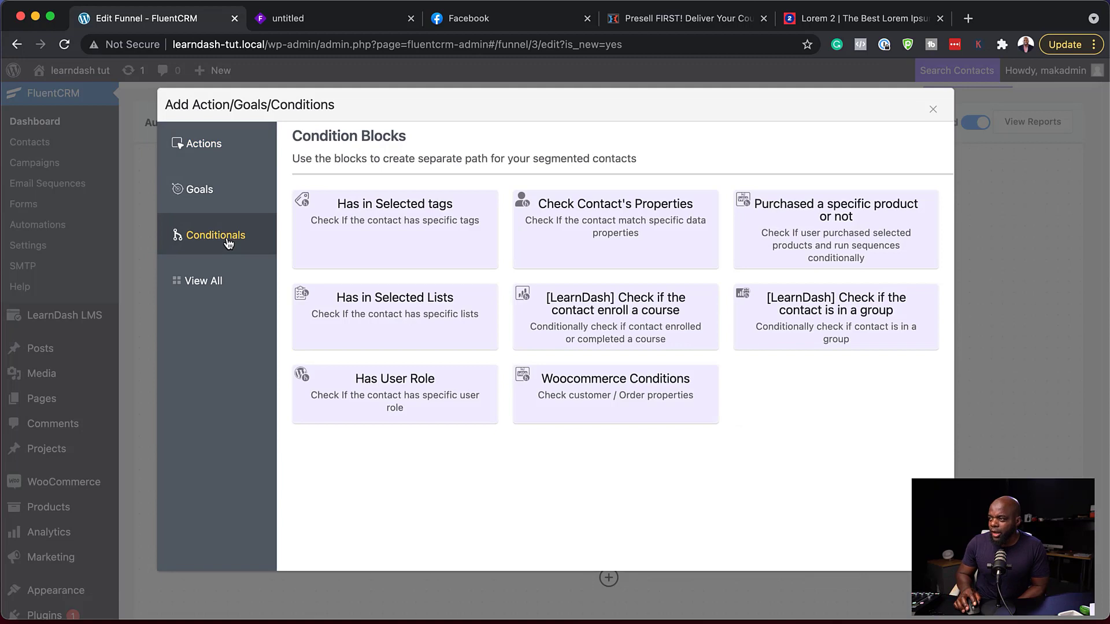
left_click(418, 228)
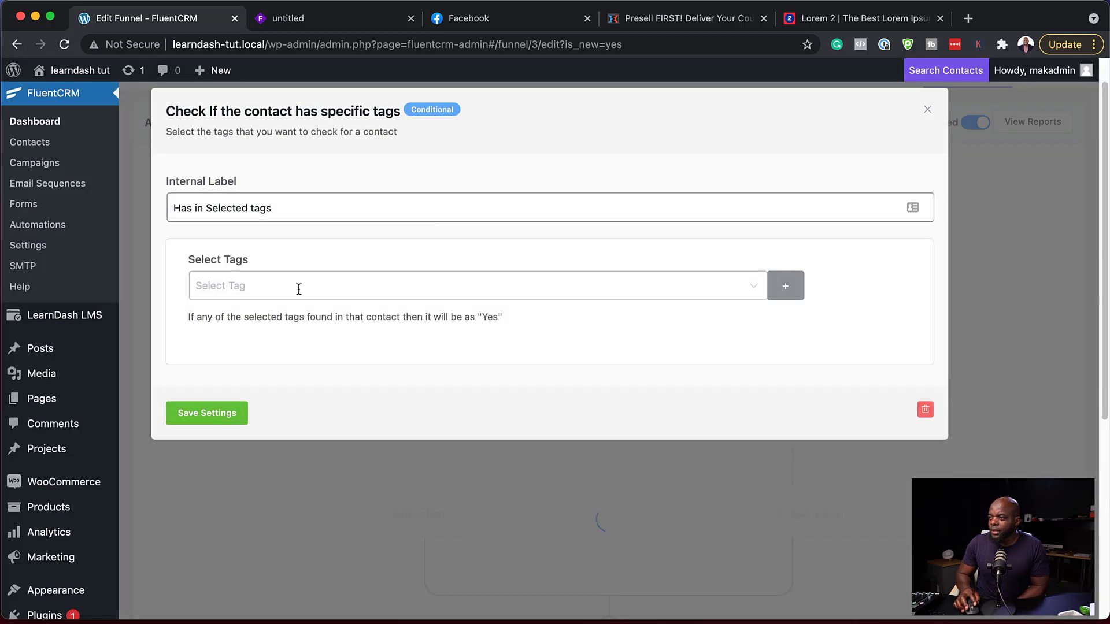
left_click(299, 289)
left_click(297, 290)
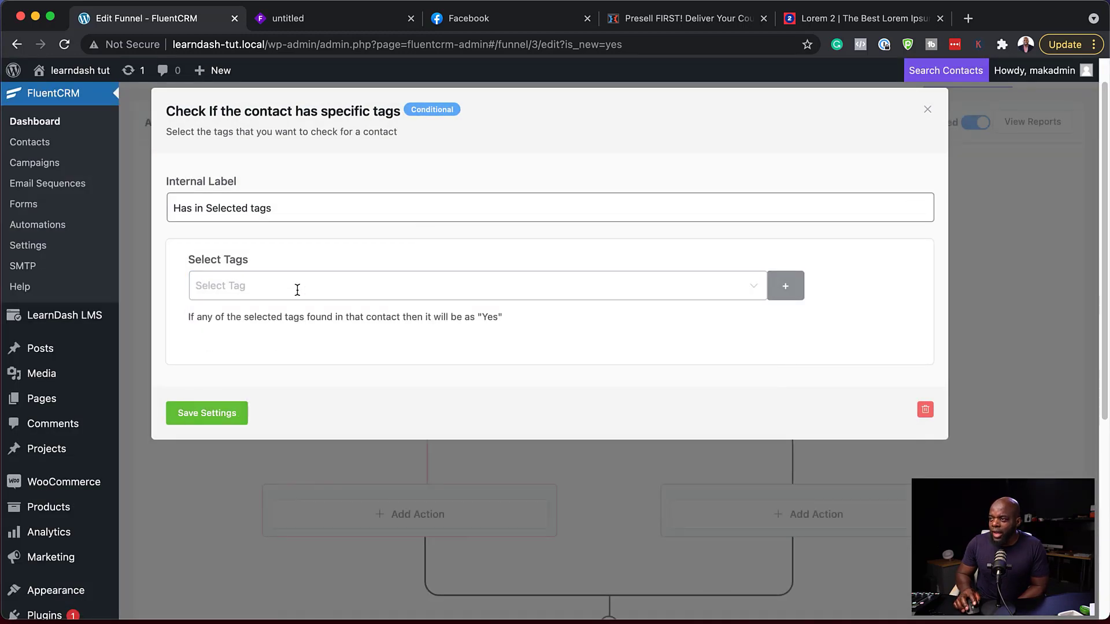
left_click(266, 284)
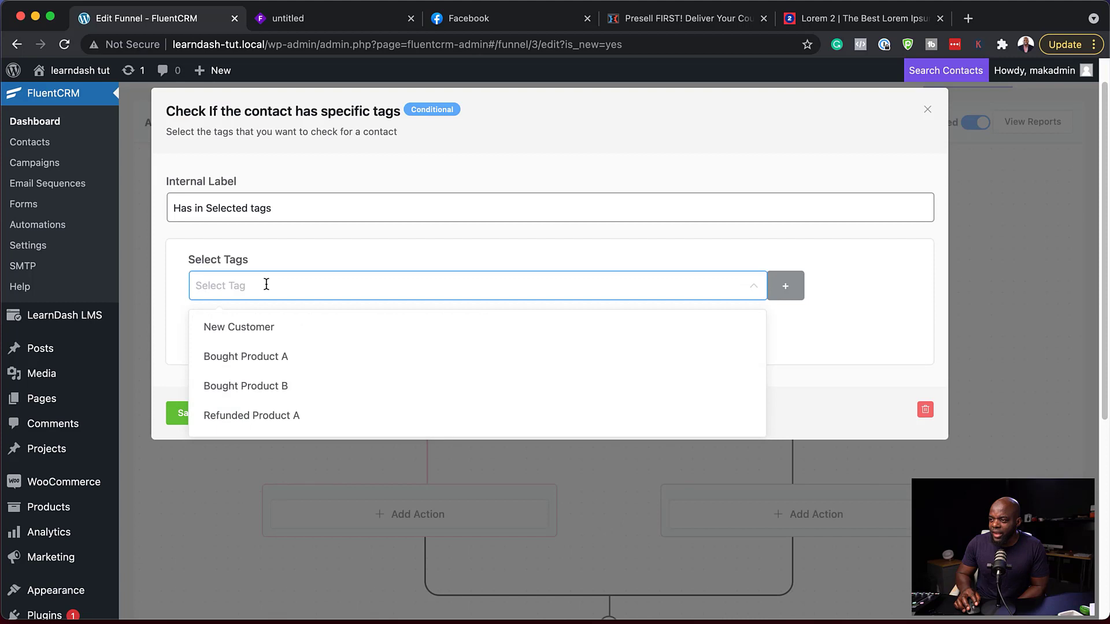
left_click(269, 417)
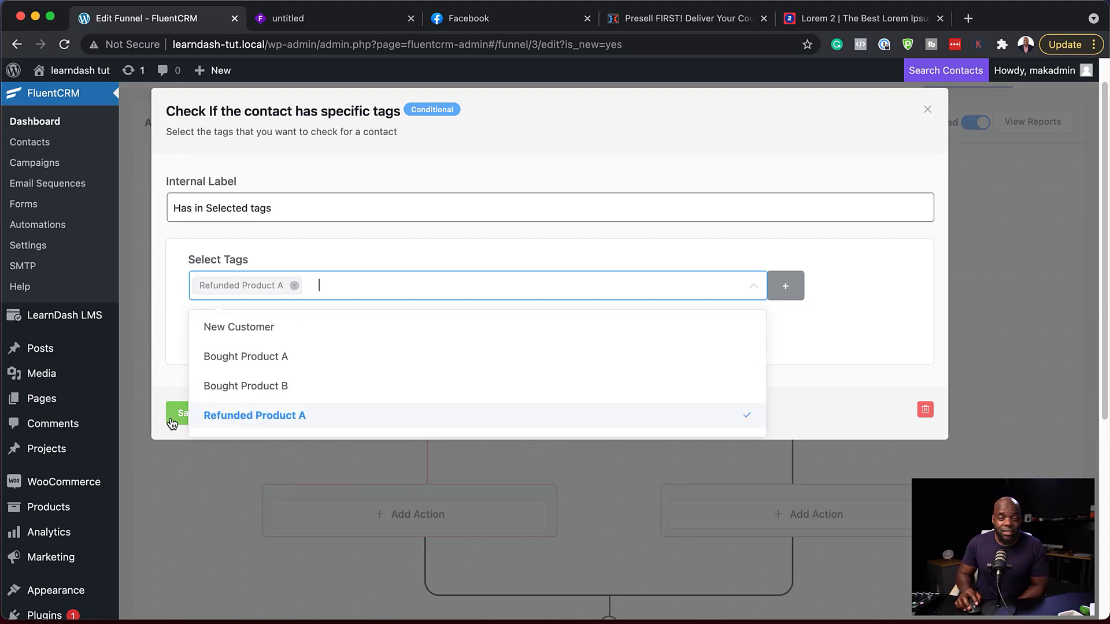
left_click(173, 384)
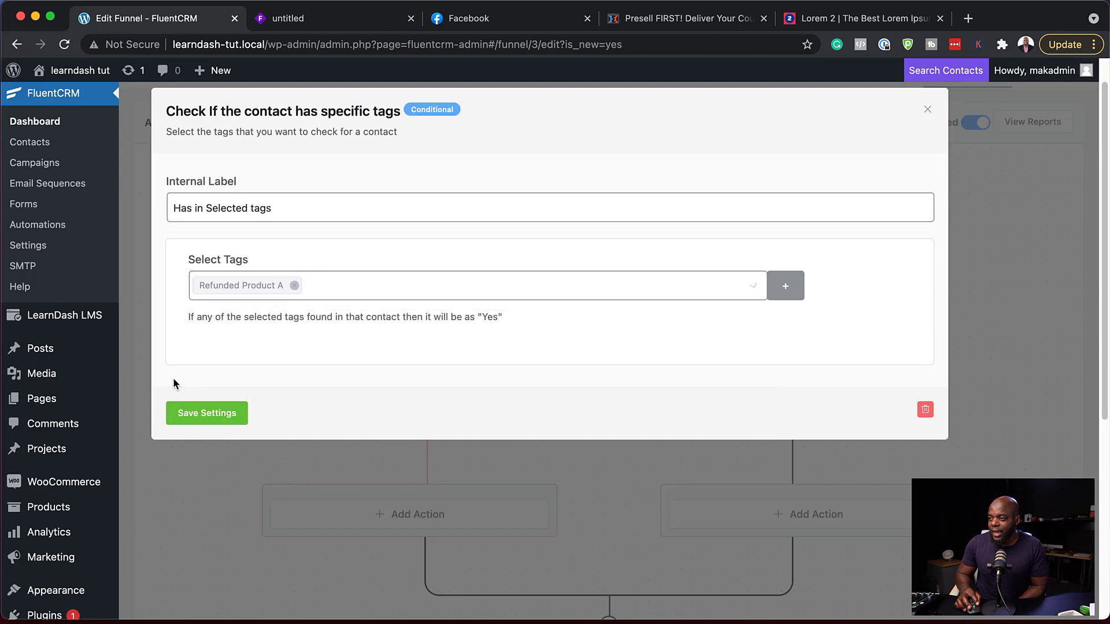
left_click(206, 414)
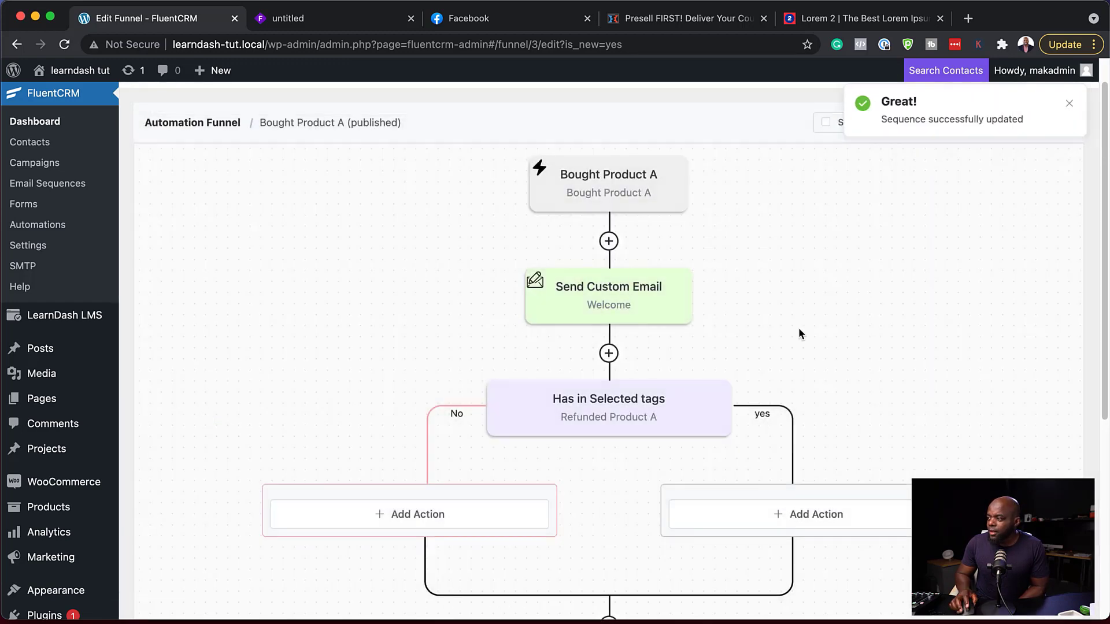
scroll(799, 327, "down", 1)
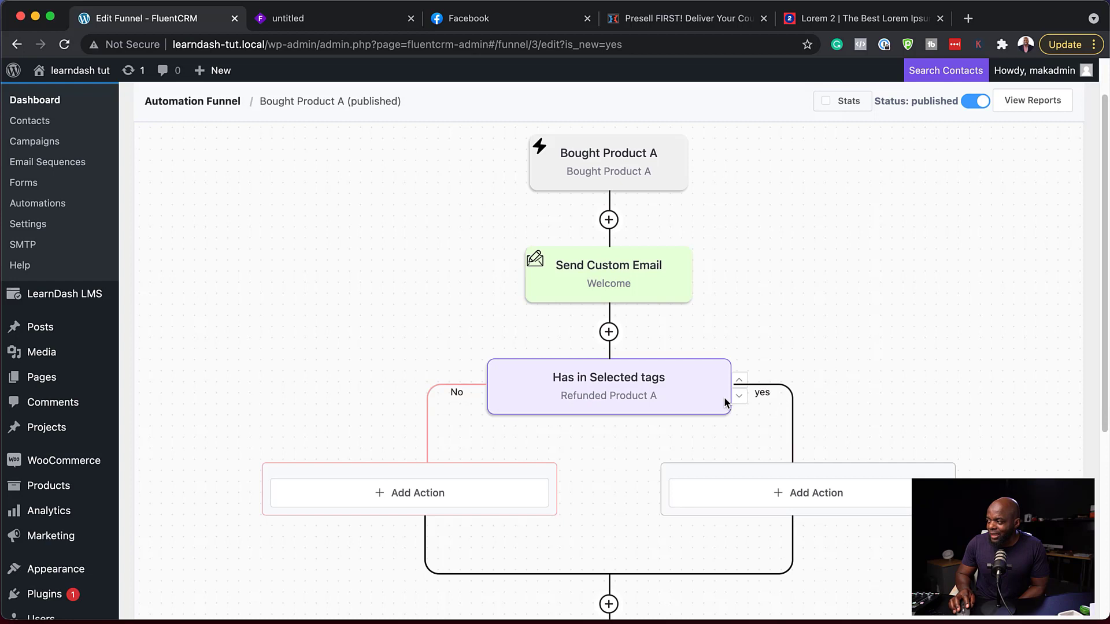
- Add a Send Custom Email step on the yes branch with subject 'Refund email'
left_click(787, 493)
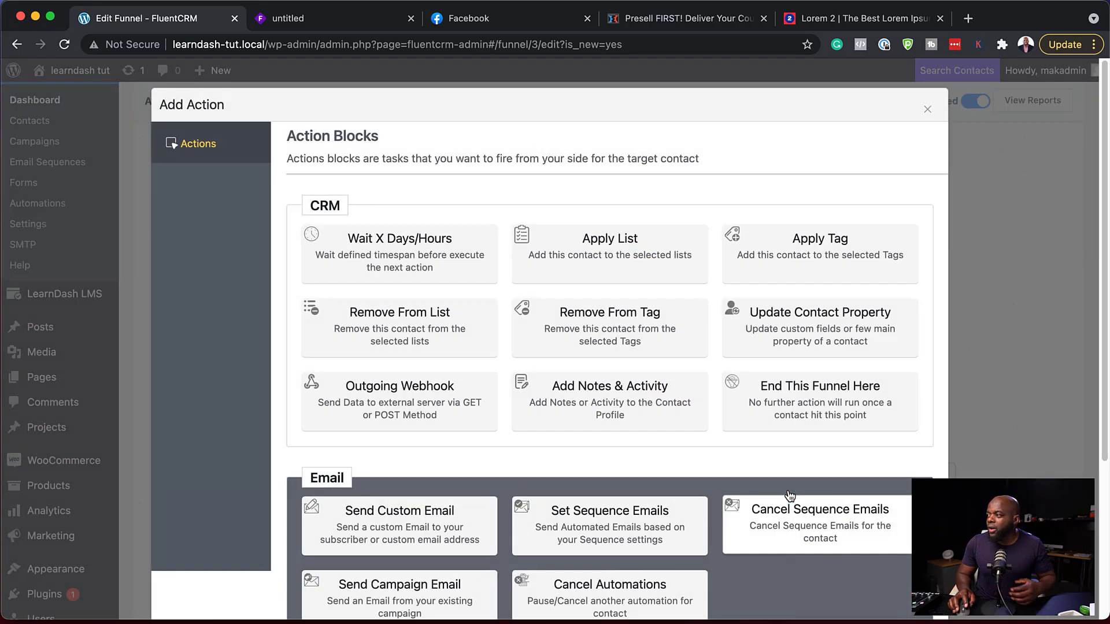
left_click(414, 530)
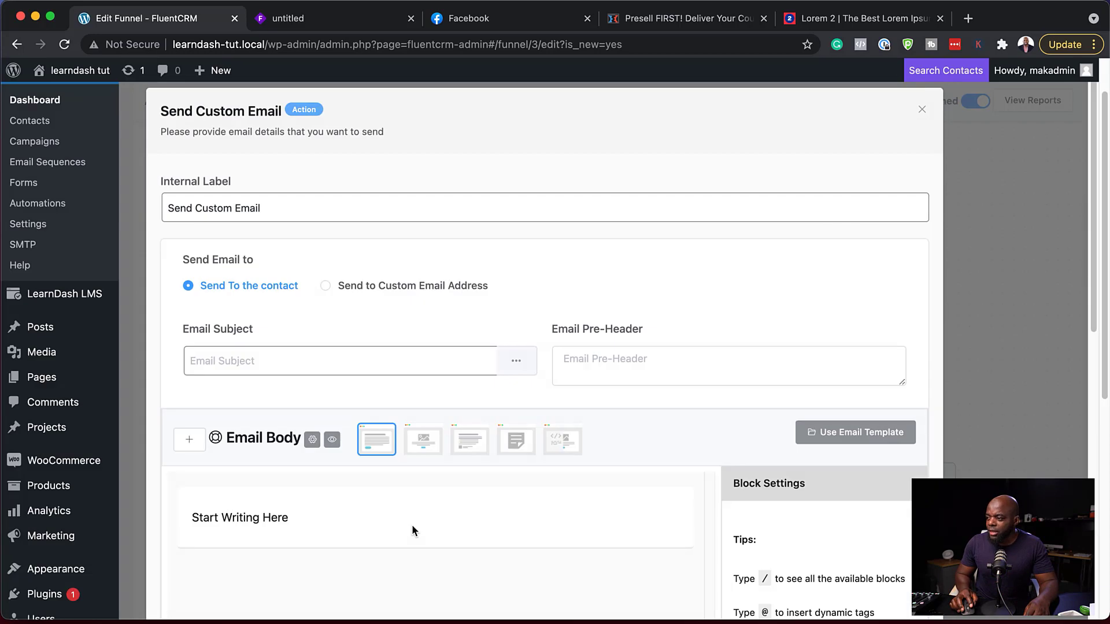
left_click(361, 360)
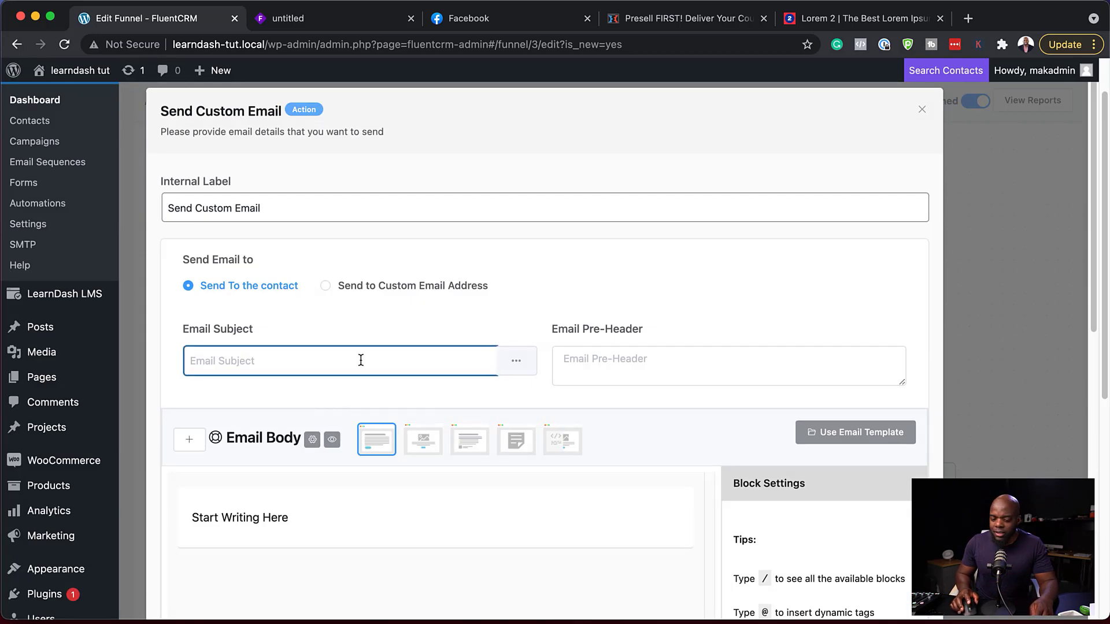
type("Ref")
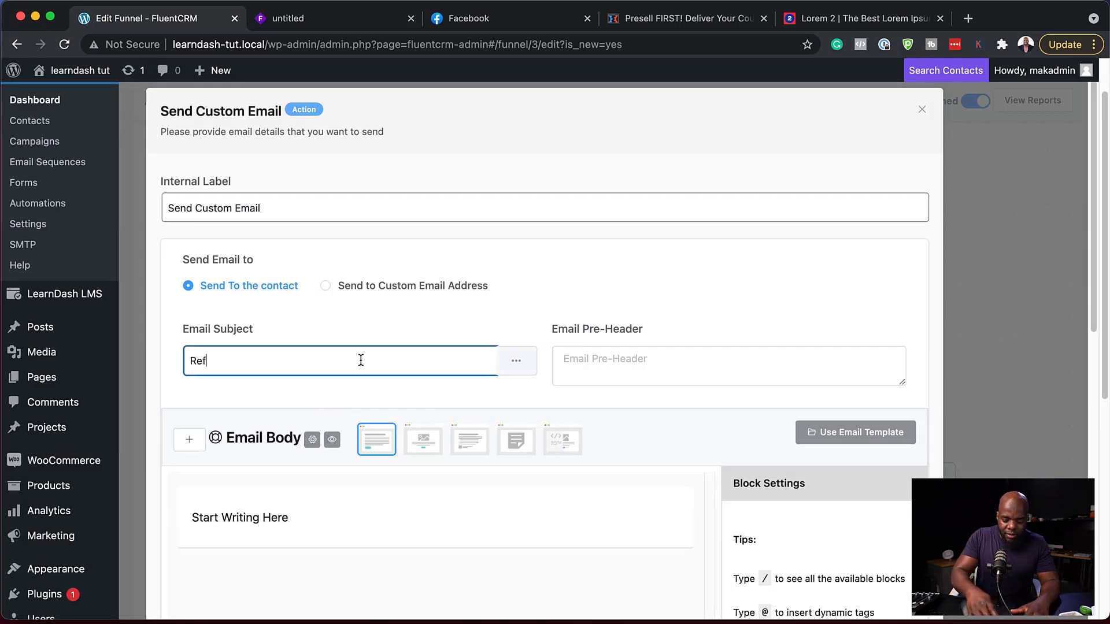
type("und email")
- Append a 'Regards,' sign-off with the sender's name to the body and save the step
left_click(391, 521)
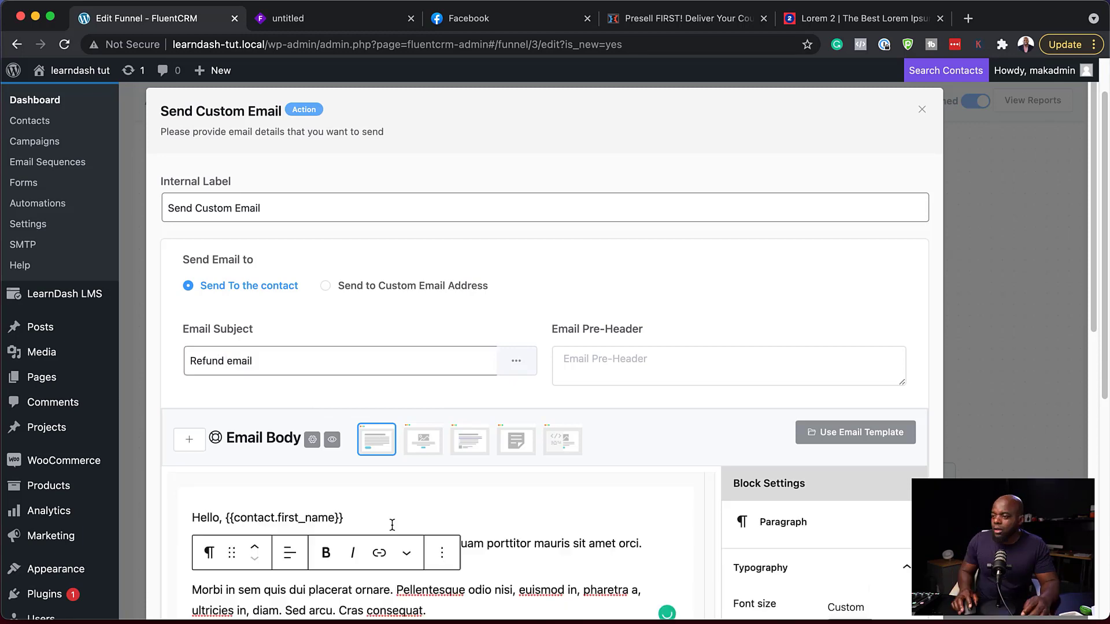
scroll(396, 522, "down", 5)
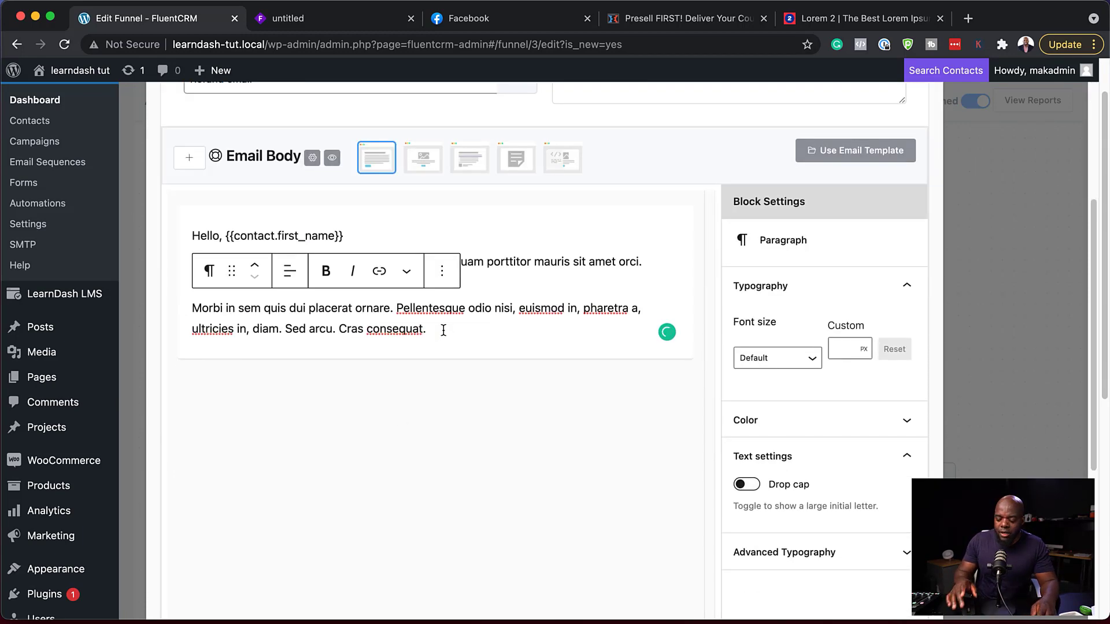
key("Return")
key("Return")
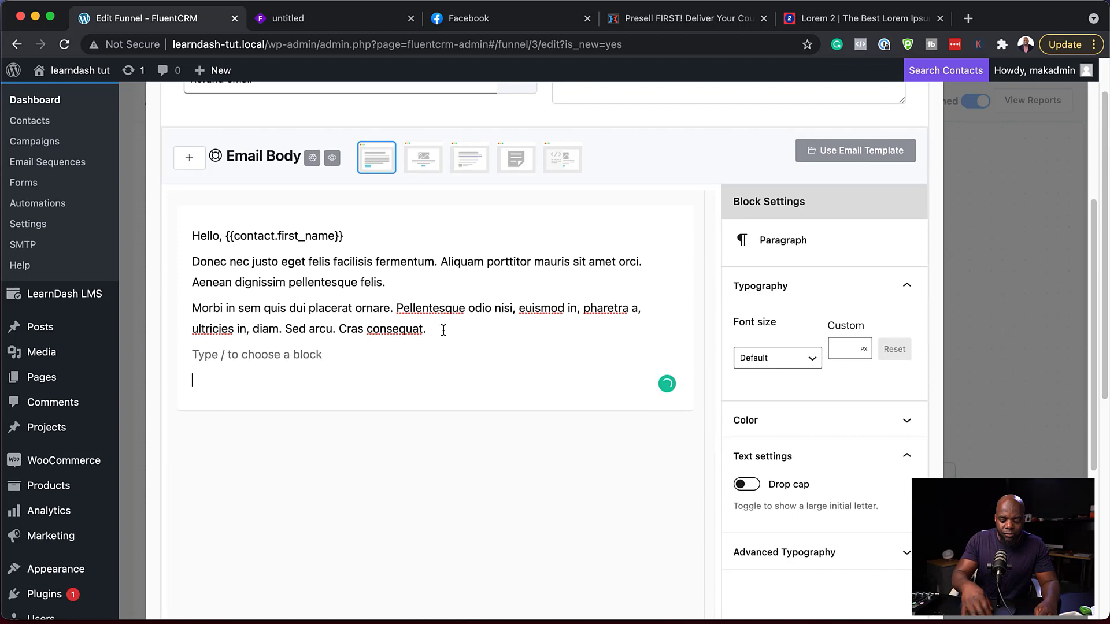
type("Regard")
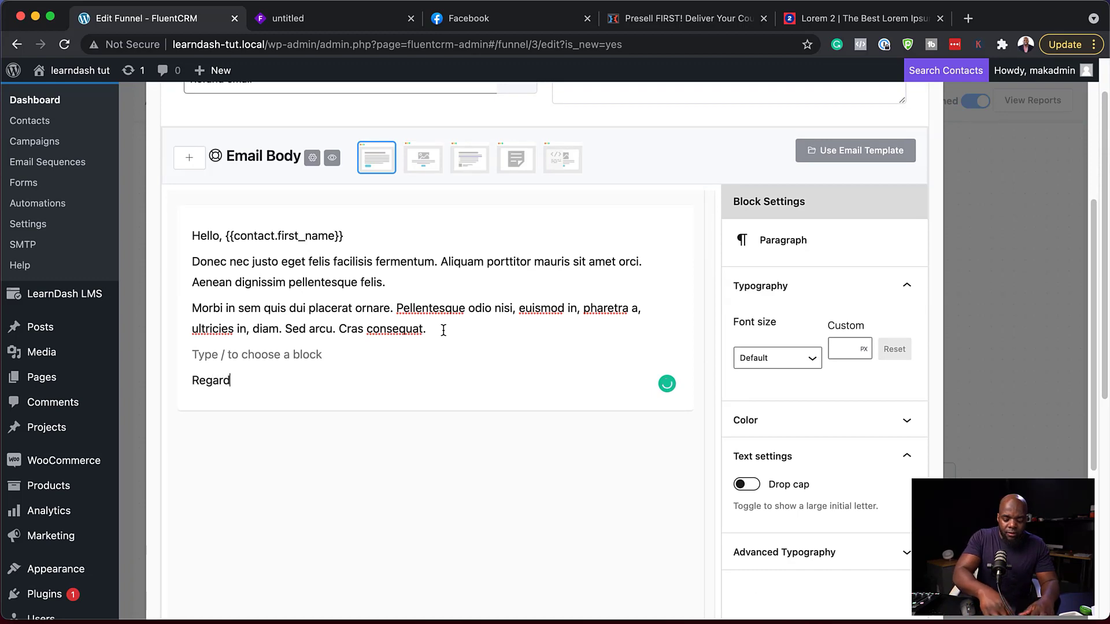
type("s,")
key("Return")
type("Mak")
scroll(535, 392, "up", 2)
scroll(564, 418, "down", 3)
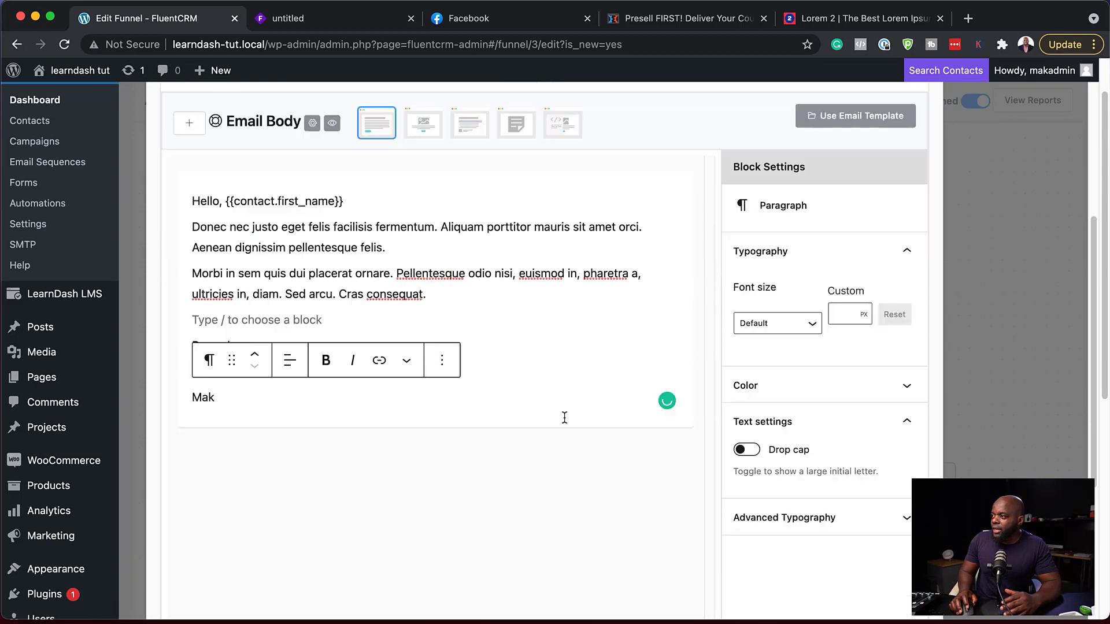
scroll(564, 417, "down", 6)
left_click(224, 558)
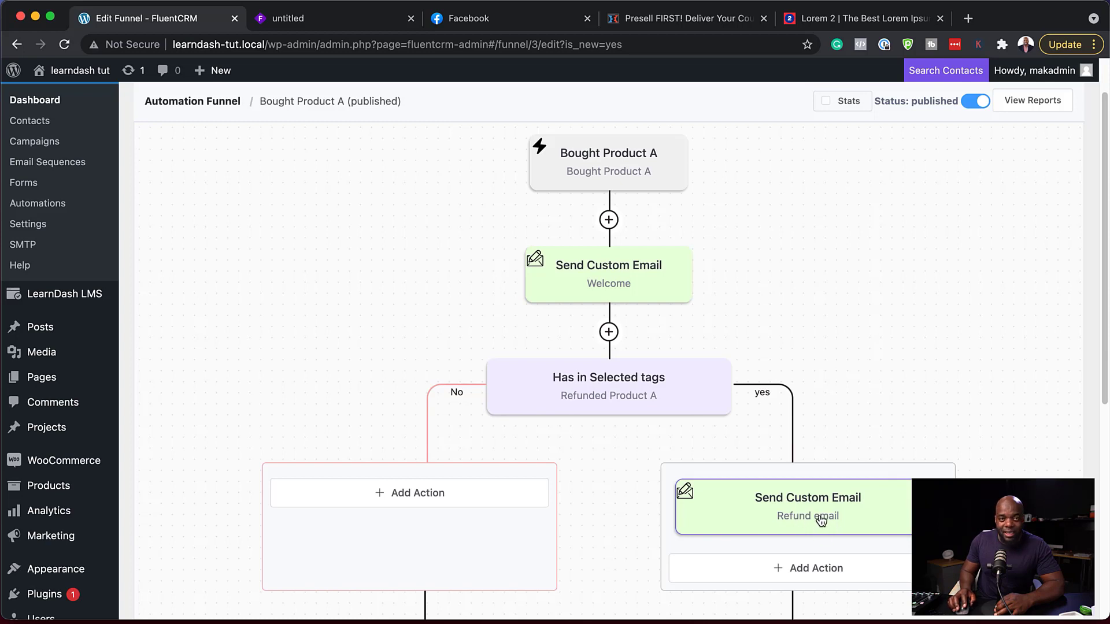
- Add a Set Sequence Emails action to the No branch and save its settings
left_click(445, 498)
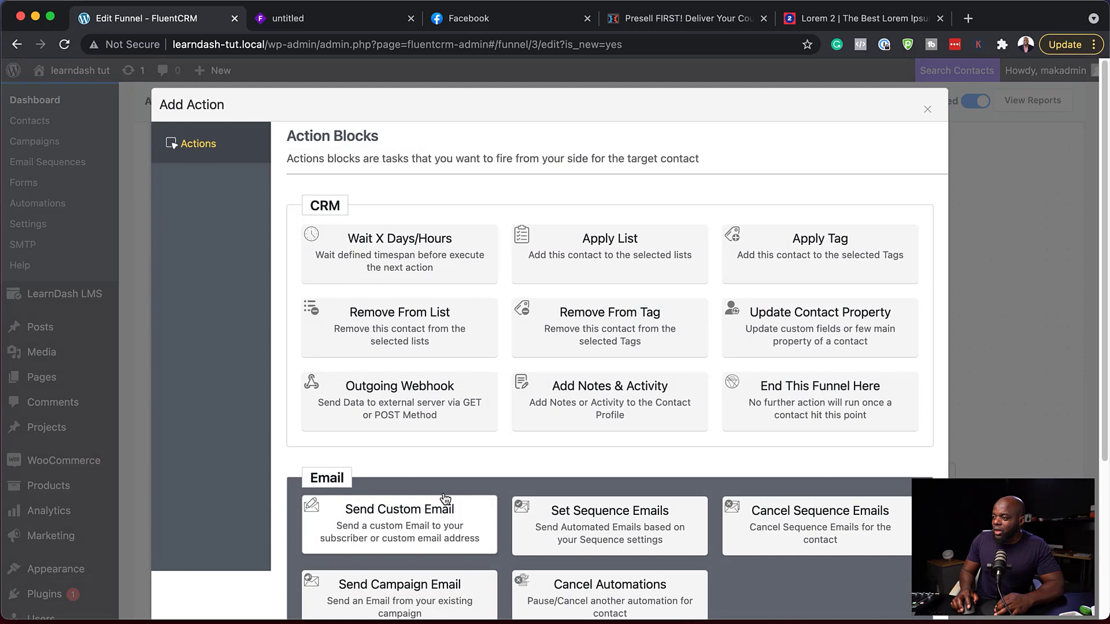
scroll(444, 499, "down", 2)
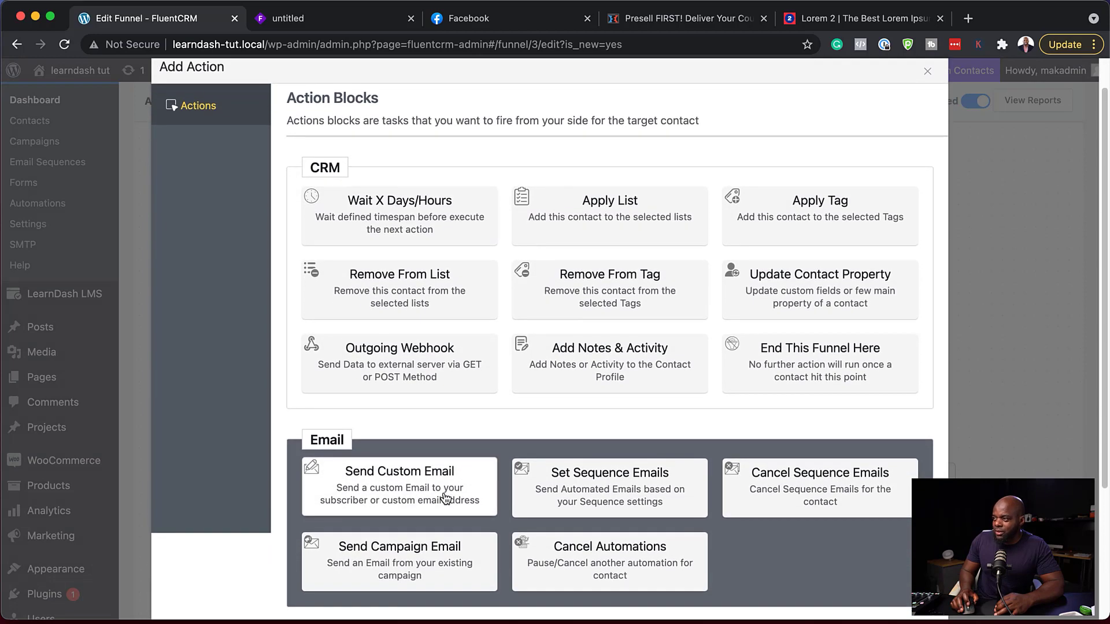
scroll(444, 498, "up", 2)
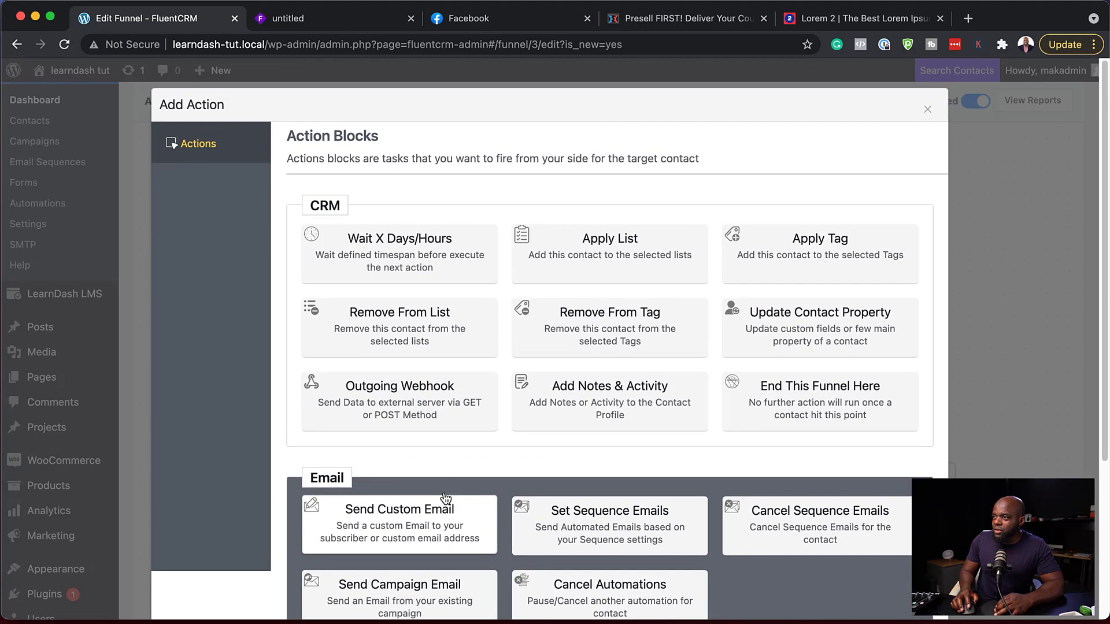
scroll(491, 480, "down", 5)
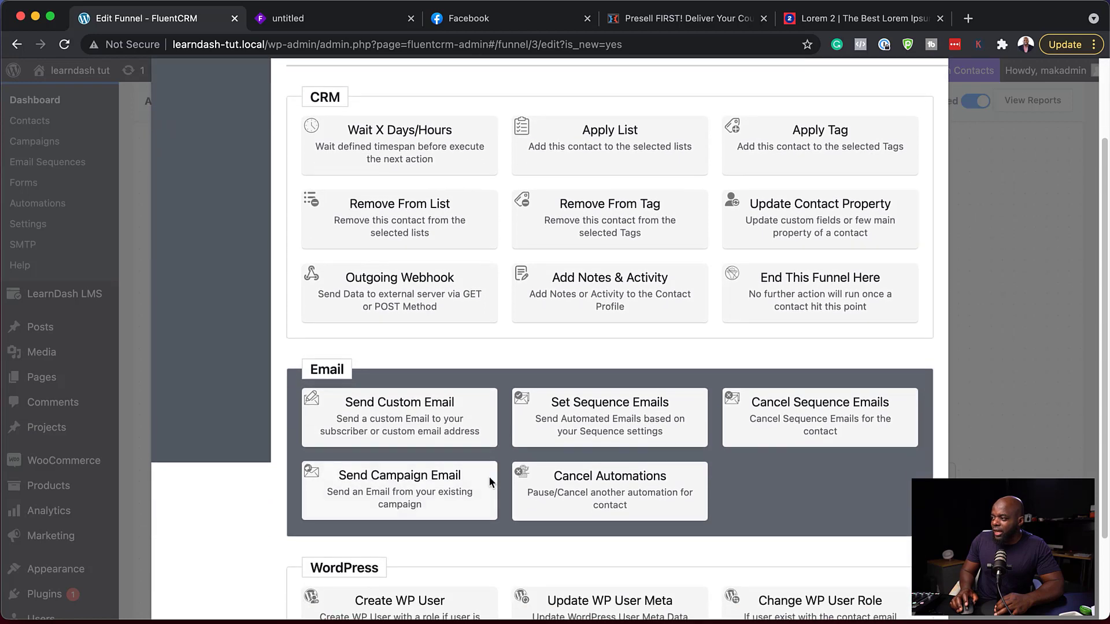
left_click(621, 421)
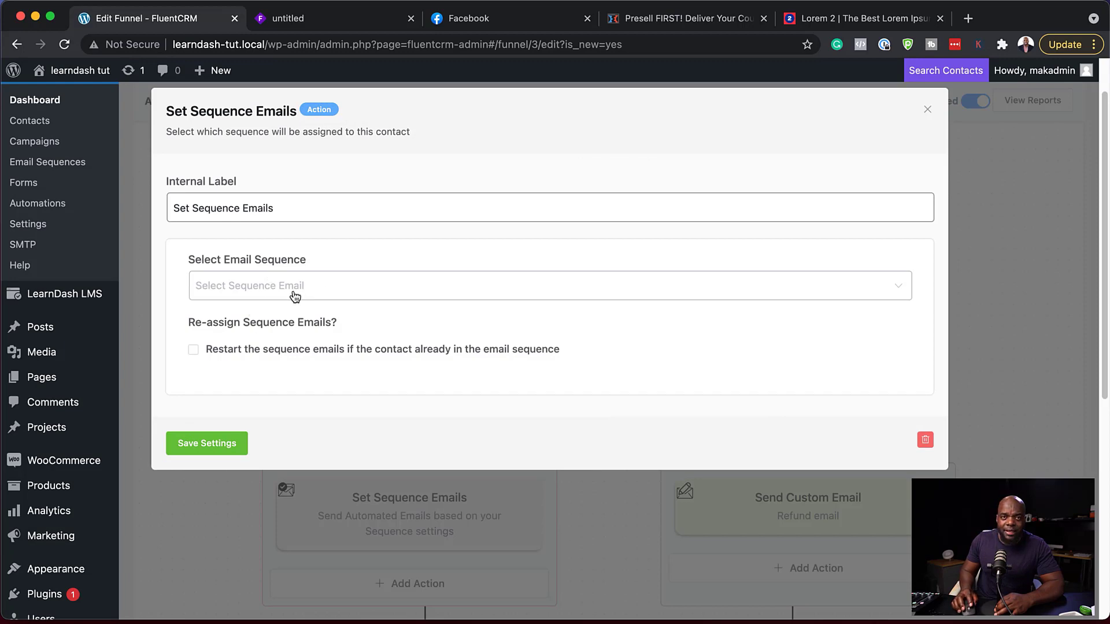
left_click(218, 449)
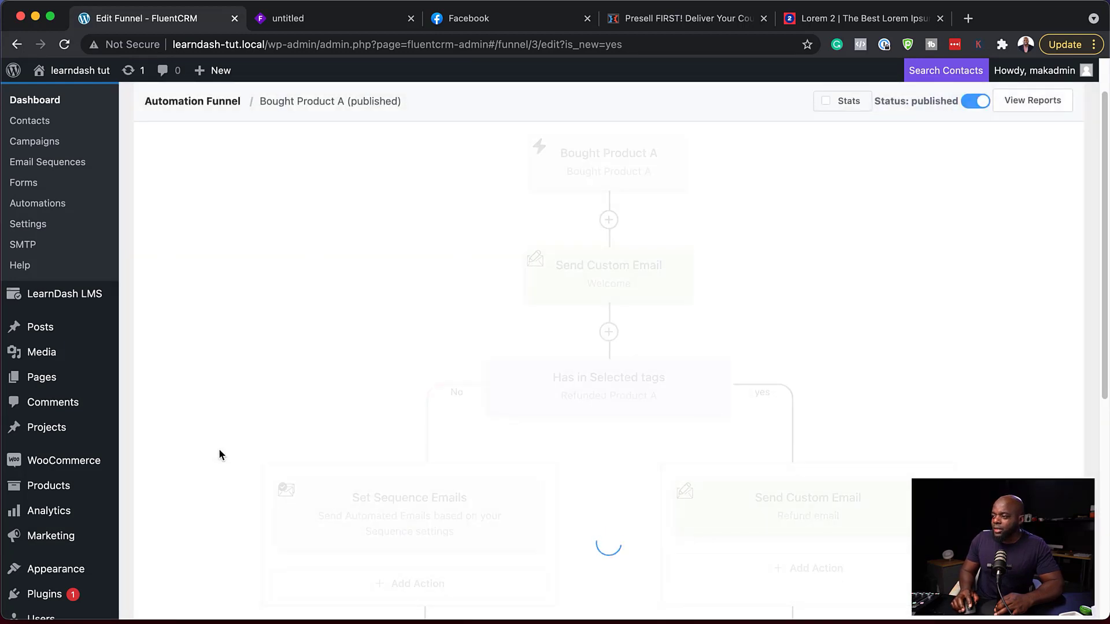
scroll(218, 448, "down", 3)
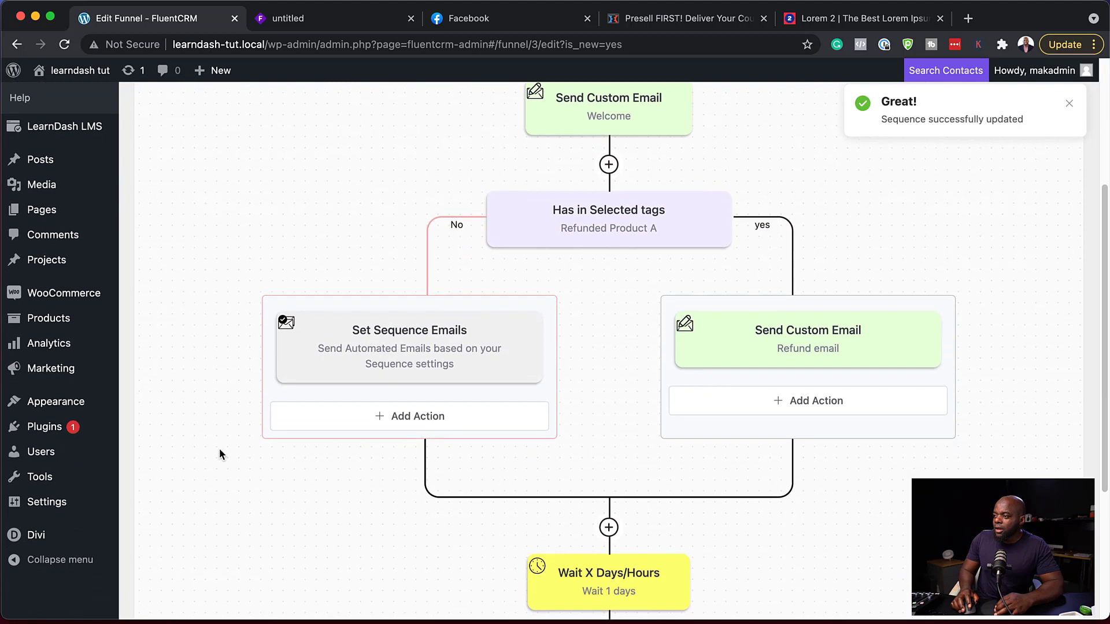
scroll(219, 449, "down", 1)
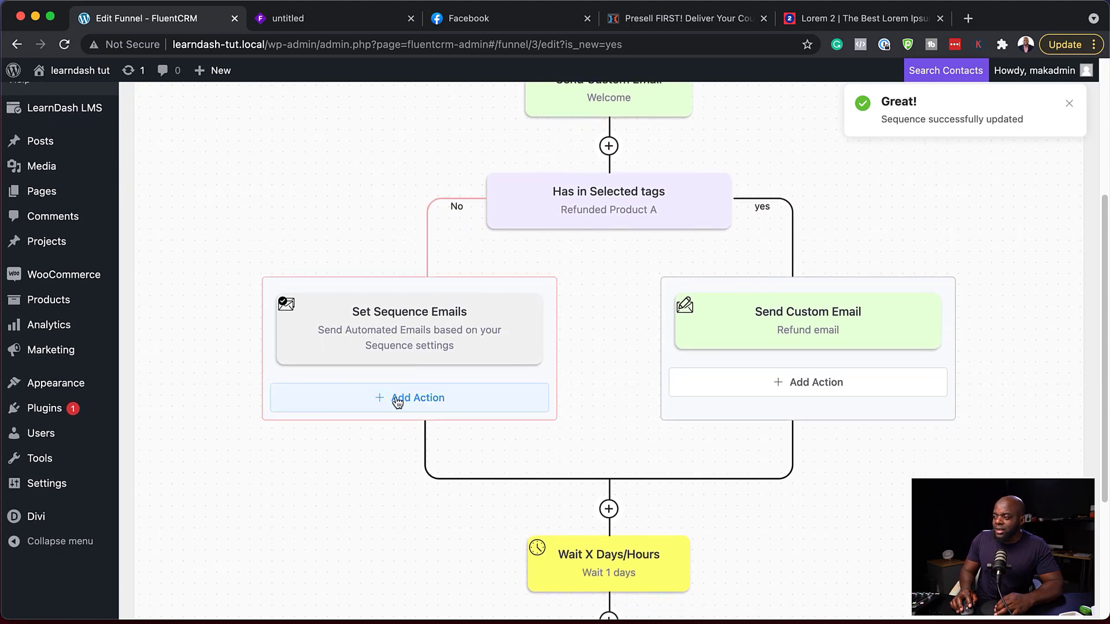
- Add a Send Campaign Email step using the Test campaign to the No branch and save it
left_click(449, 406)
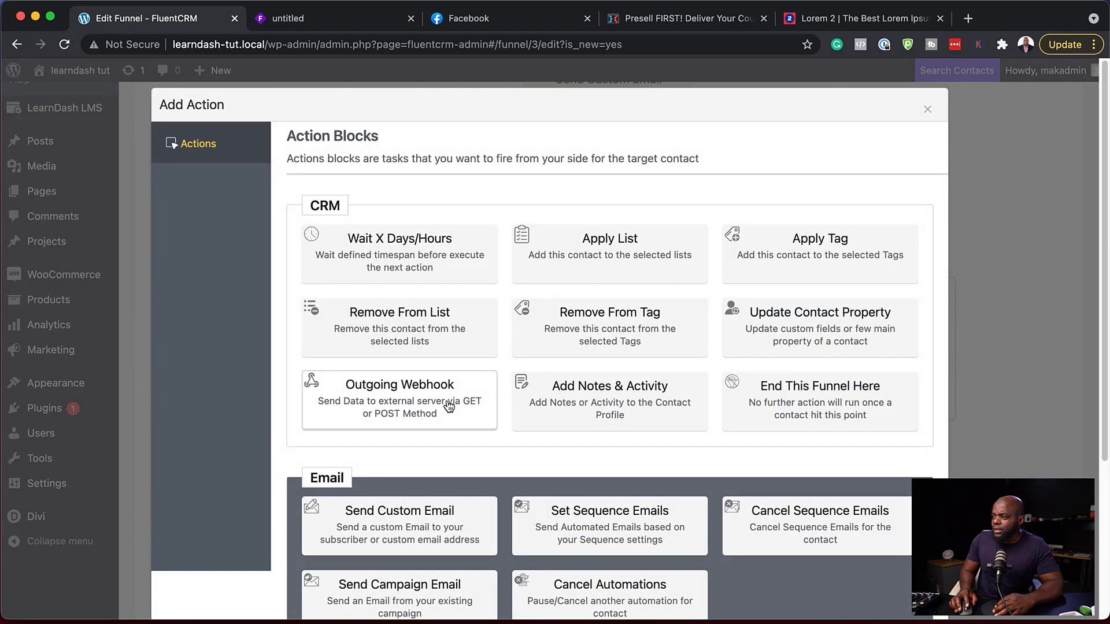
scroll(426, 466, "down", 3)
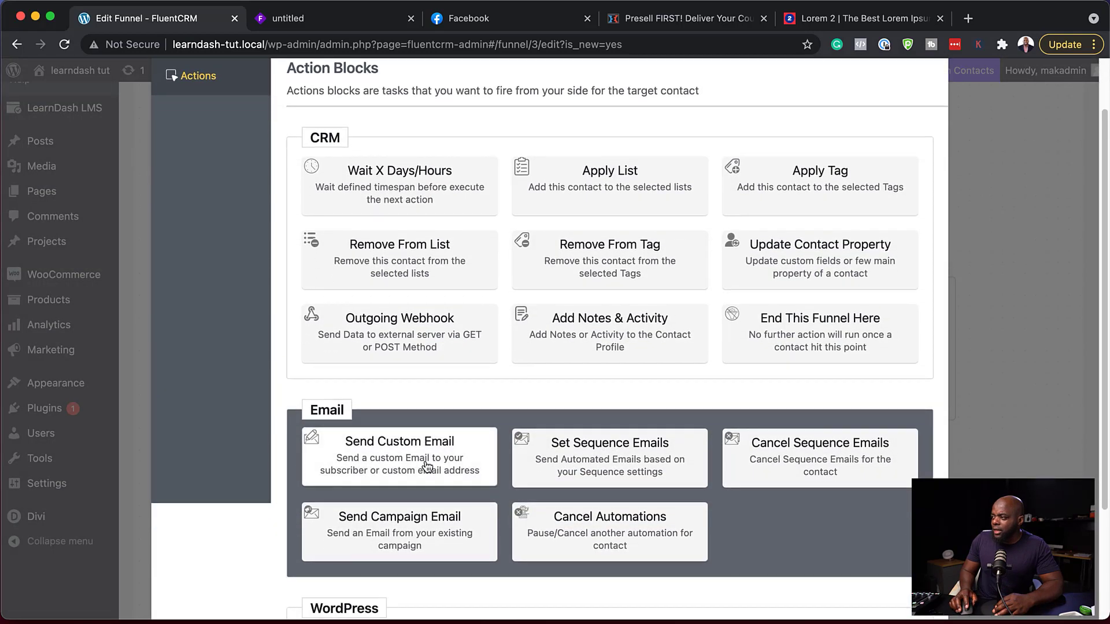
scroll(426, 466, "down", 1)
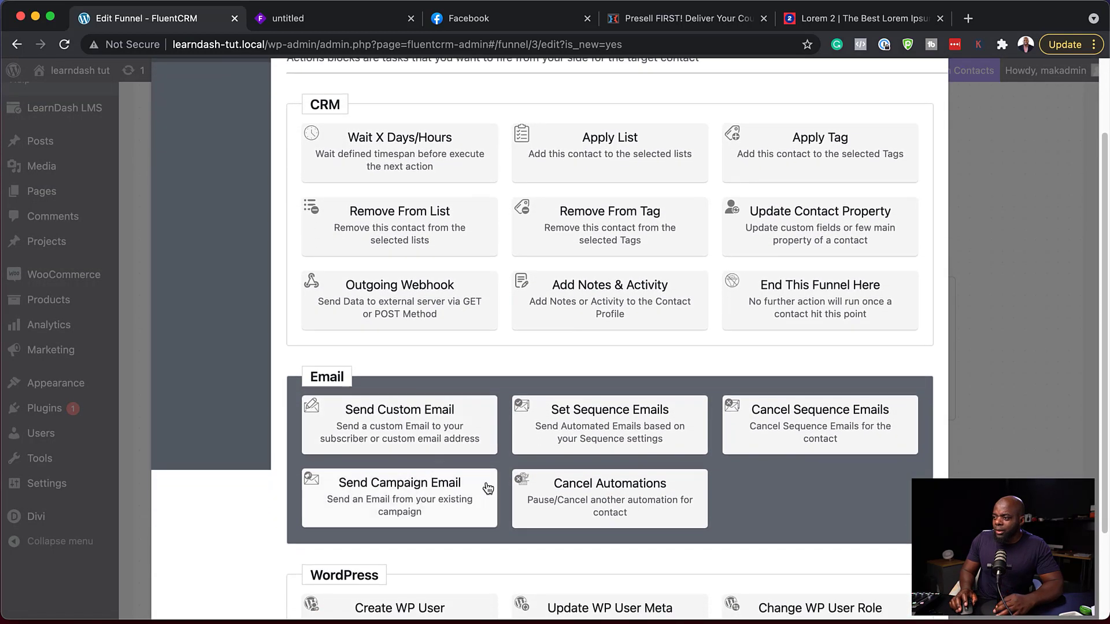
left_click(417, 506)
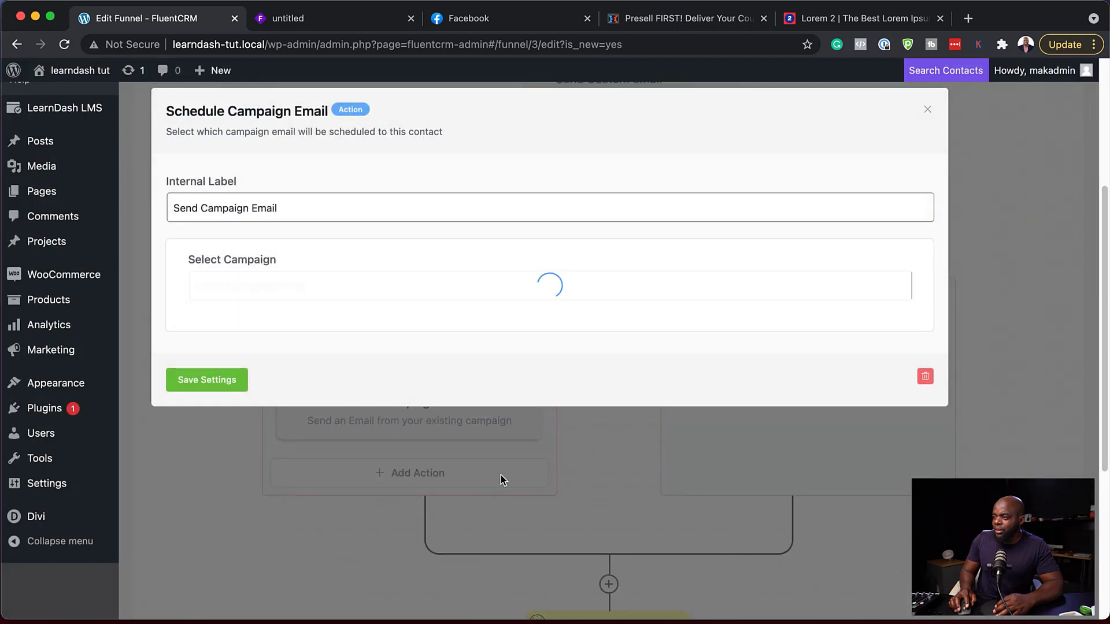
left_click(279, 295)
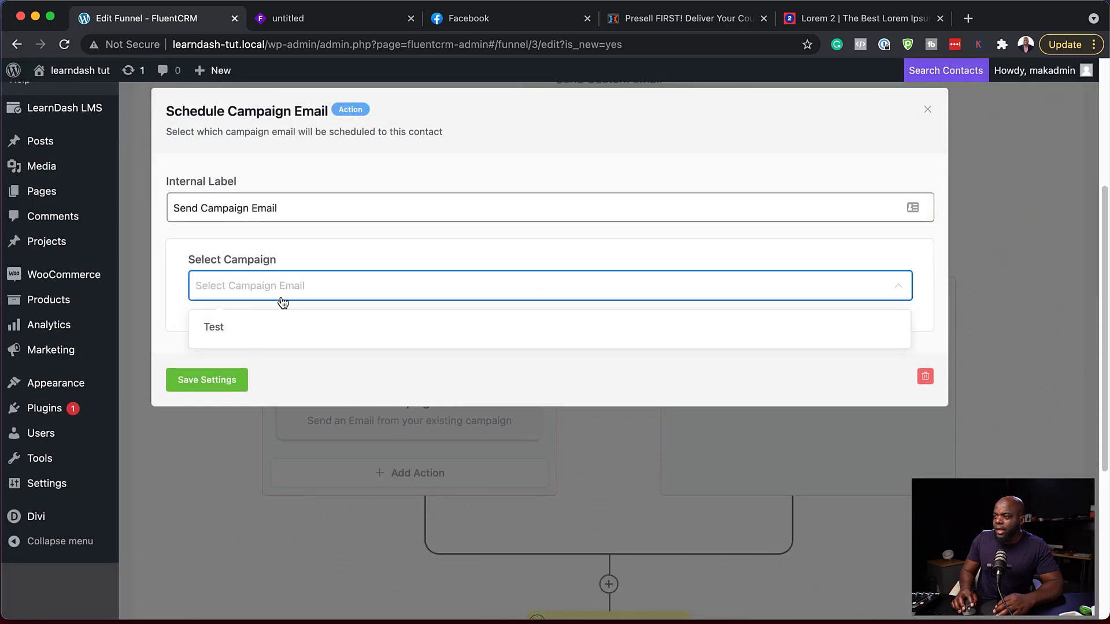
left_click(258, 331)
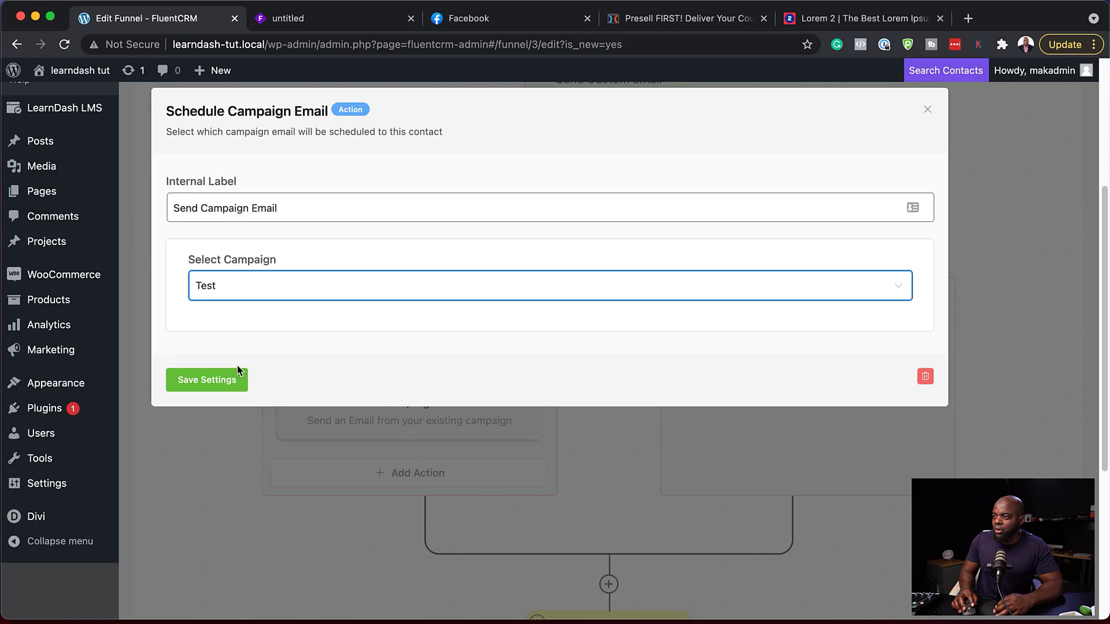
left_click(224, 382)
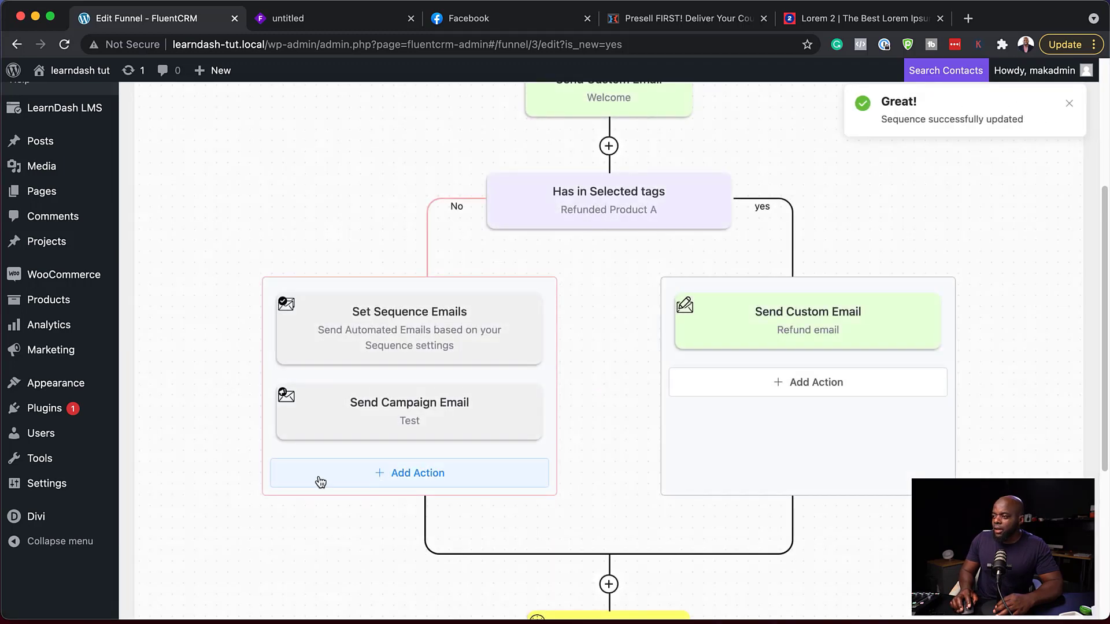
scroll(281, 467, "down", 1)
- Delete the lower Set Sequence Emails step and then the Wait 1 days step
scroll(281, 467, "down", 5)
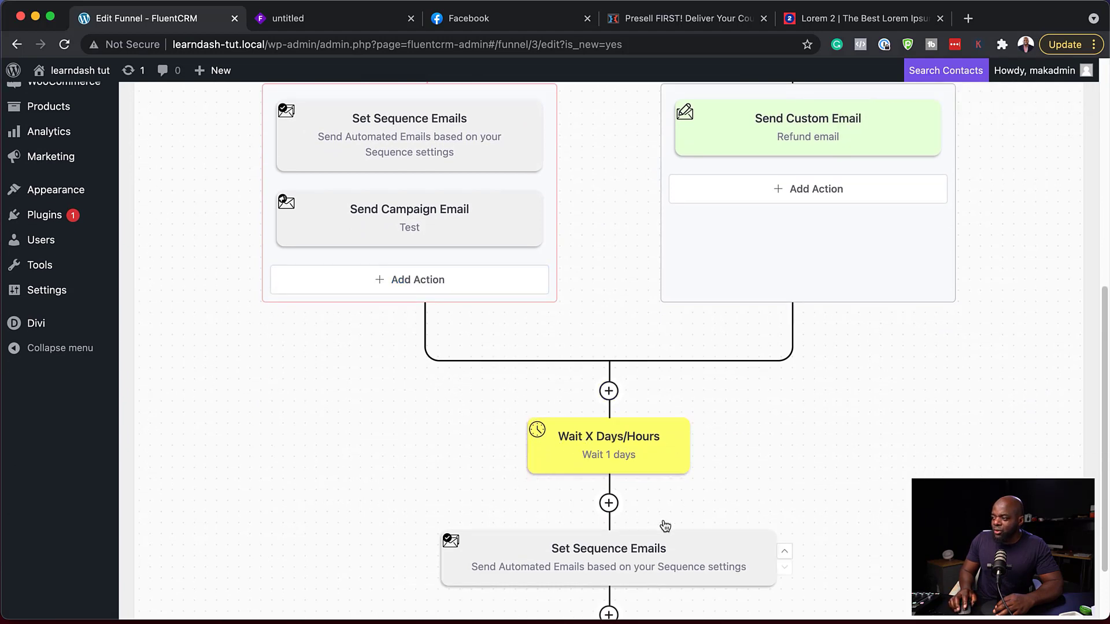
scroll(663, 526, "down", 1)
scroll(723, 536, "down", 2)
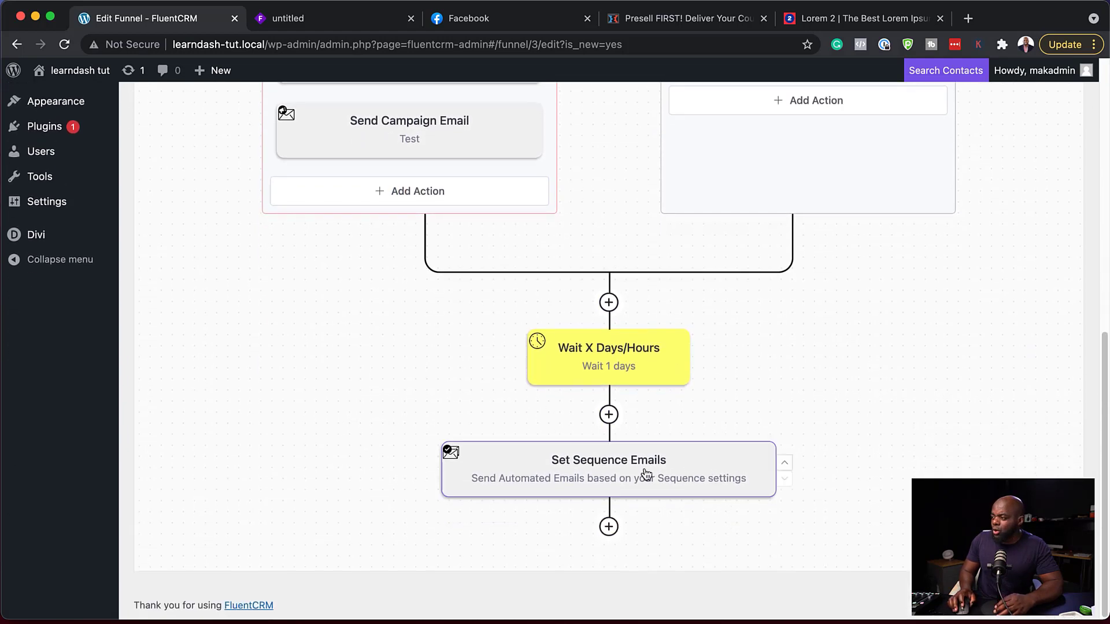
right_click(735, 466)
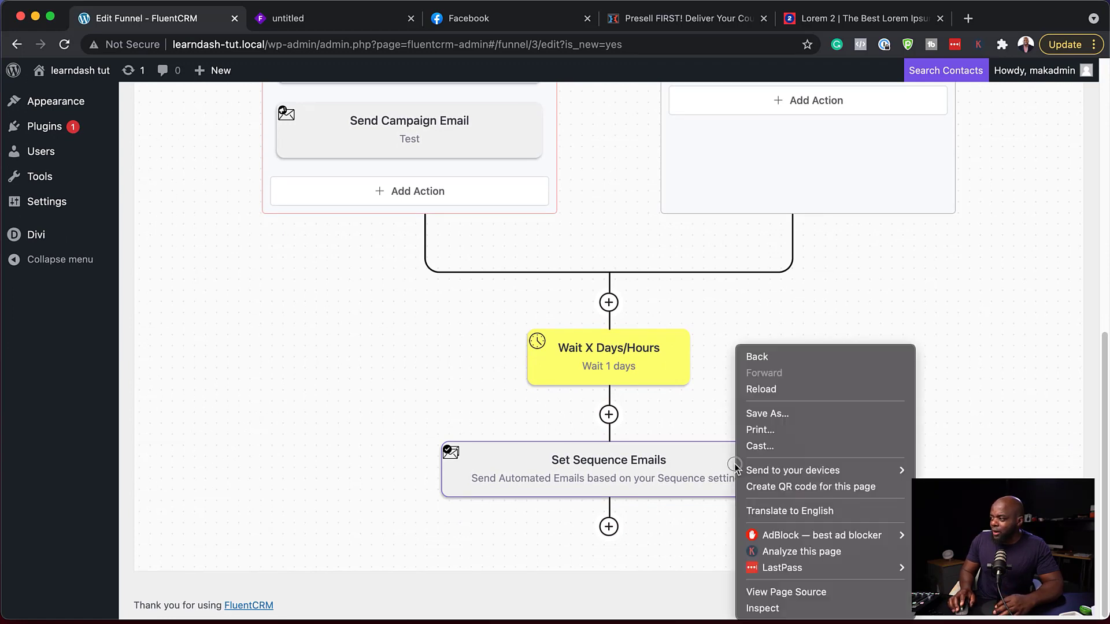
left_click(692, 375)
left_click(699, 482)
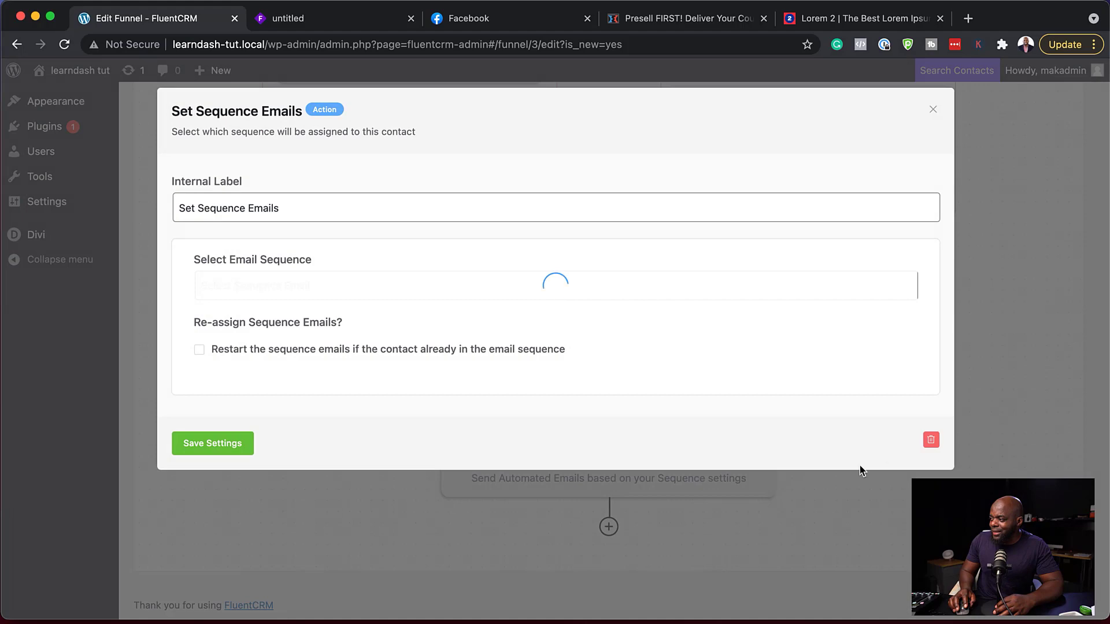
left_click(931, 441)
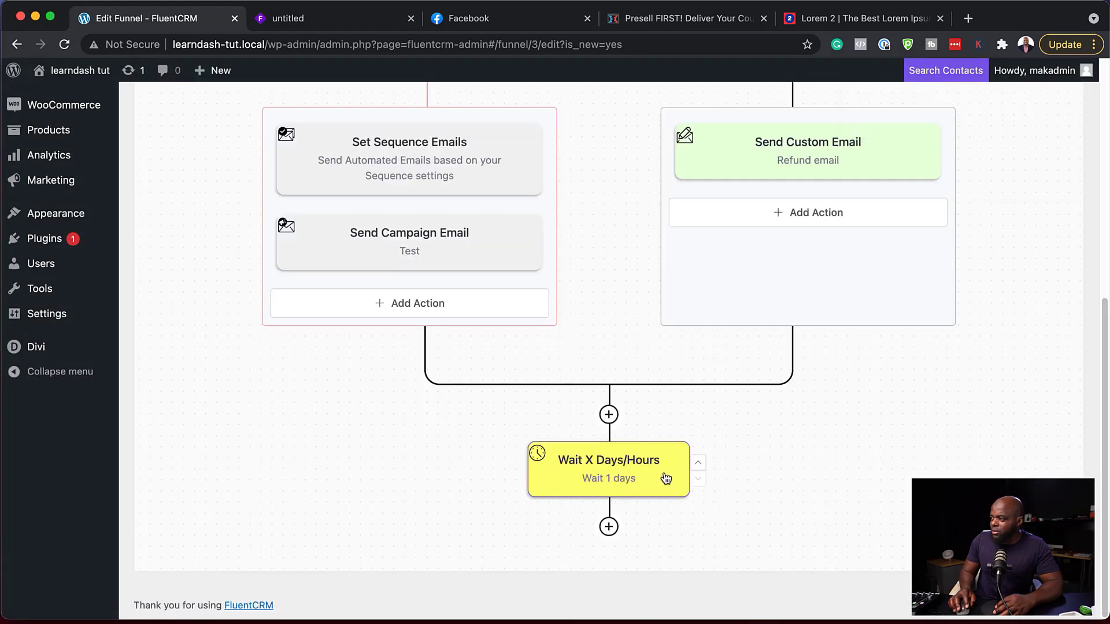
left_click(665, 478)
left_click(932, 442)
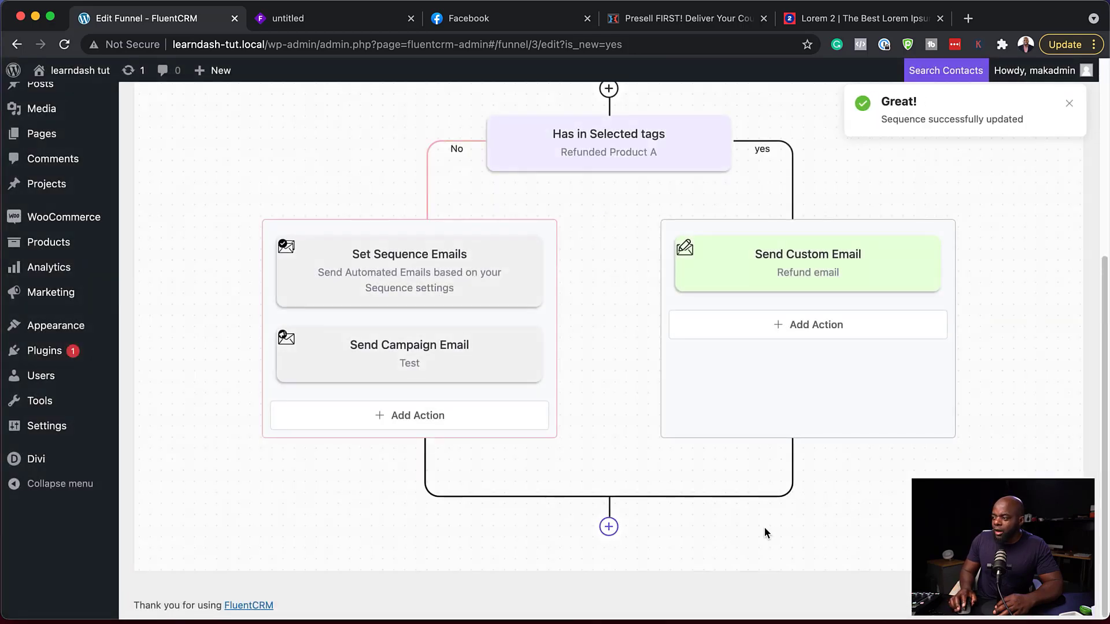
- Add an End This Funnel Here action below the rejoined branches and save it
left_click(609, 527)
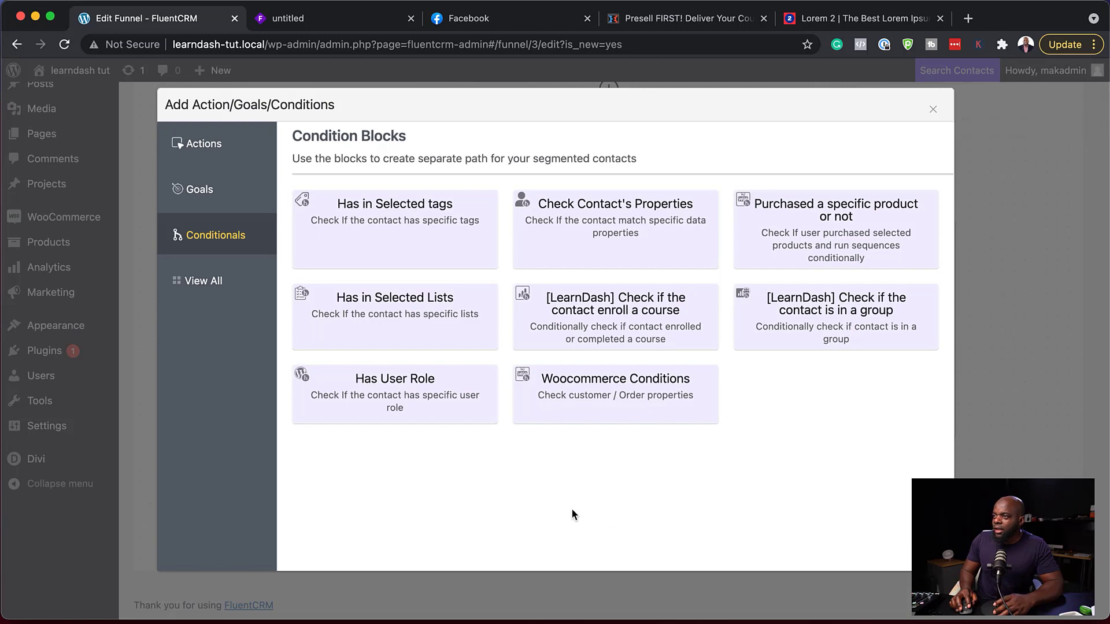
left_click(241, 148)
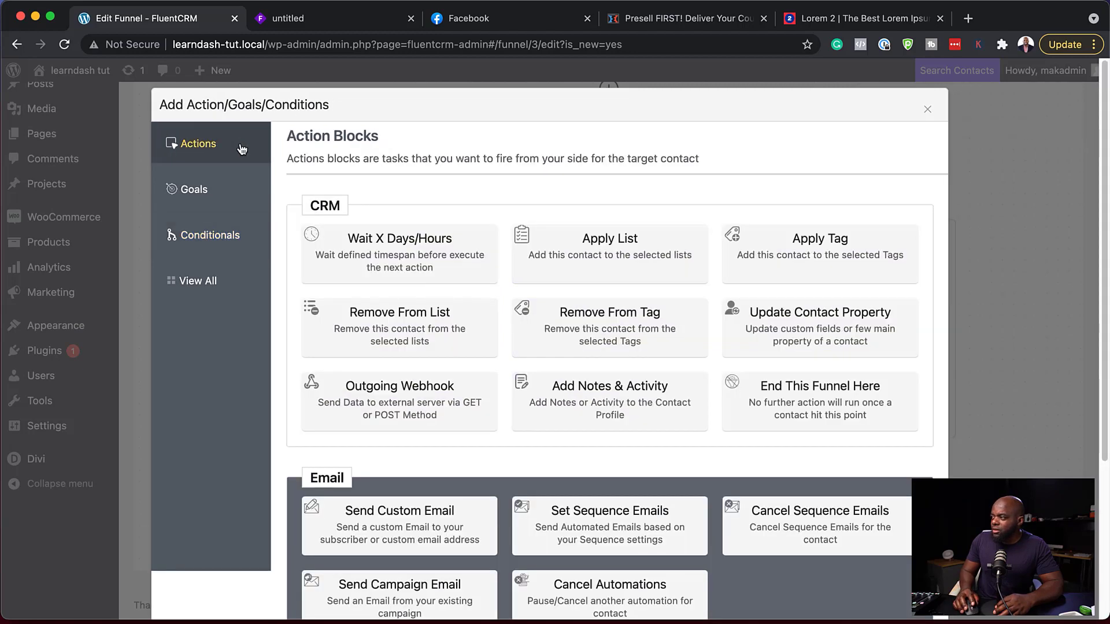
left_click(841, 398)
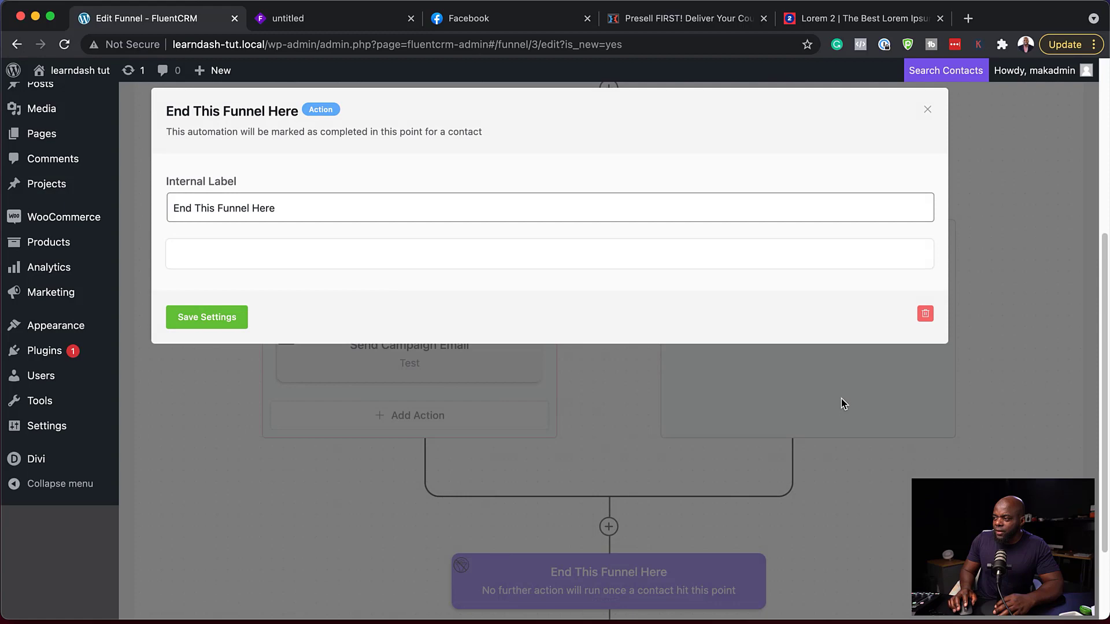
left_click(214, 319)
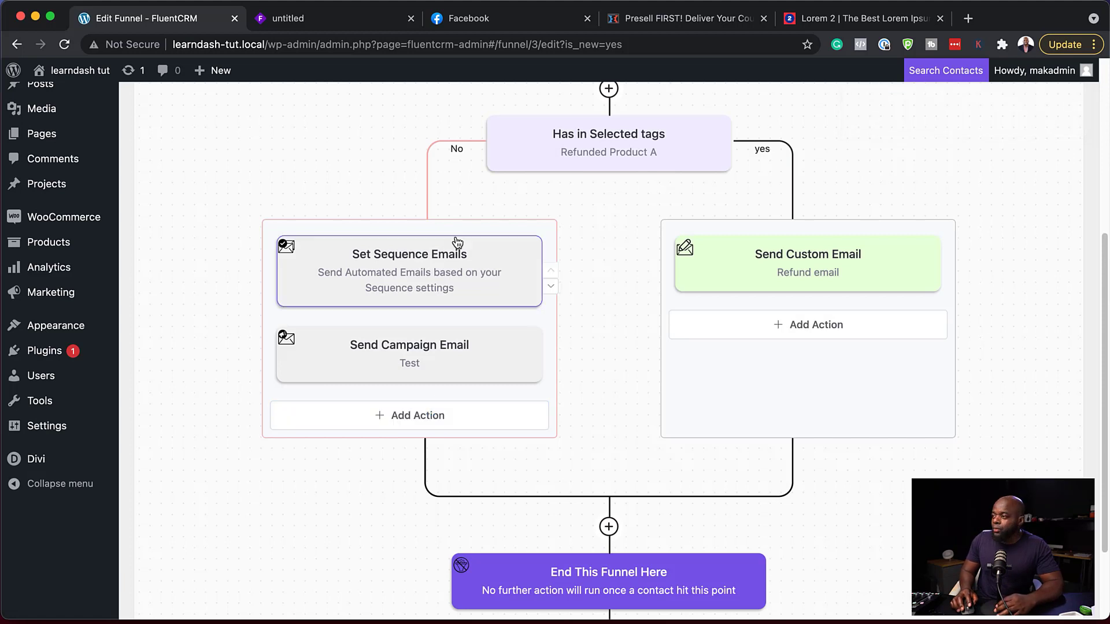
scroll(766, 435, "up", 3)
scroll(765, 430, "up", 3)
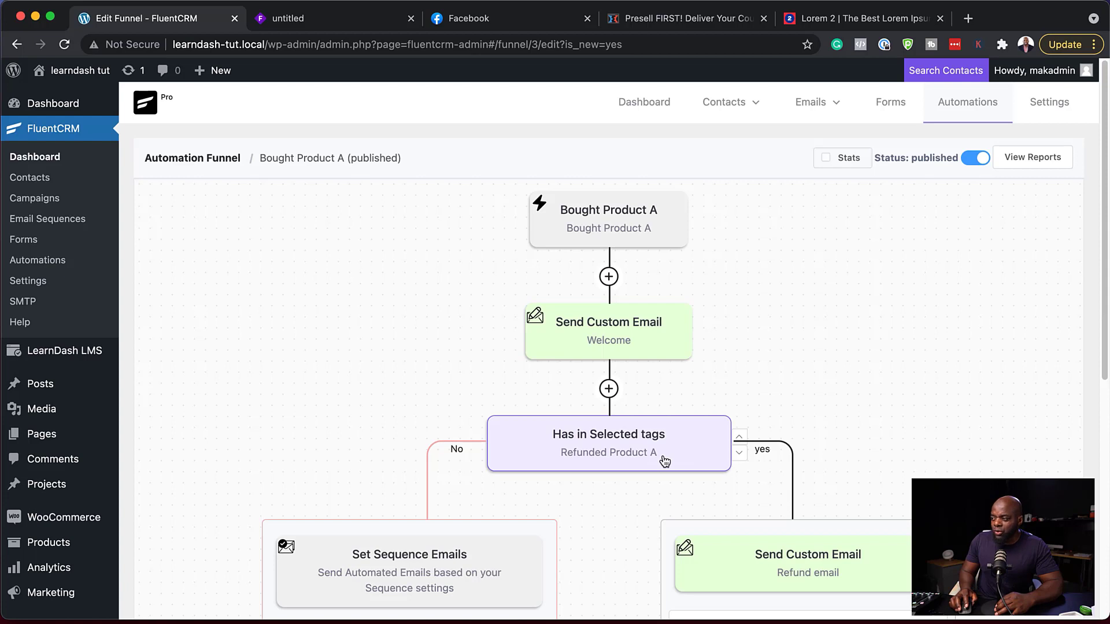
scroll(664, 457, "down", 4)
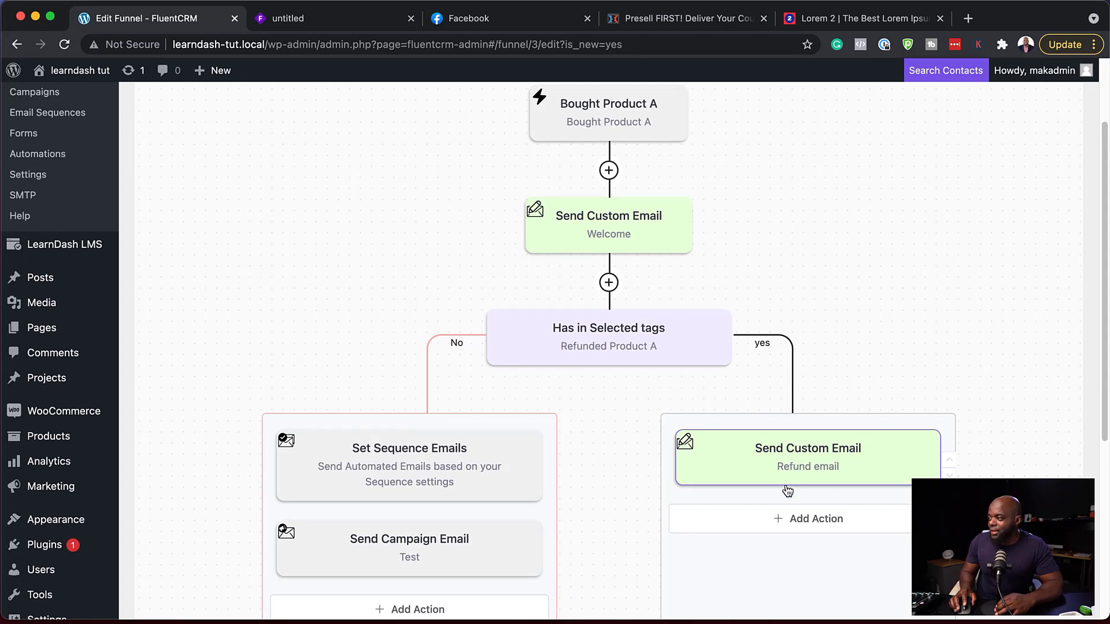
- After the refund email on the yes branch, add a Remove From Tag step removing Bought Product A
left_click(804, 518)
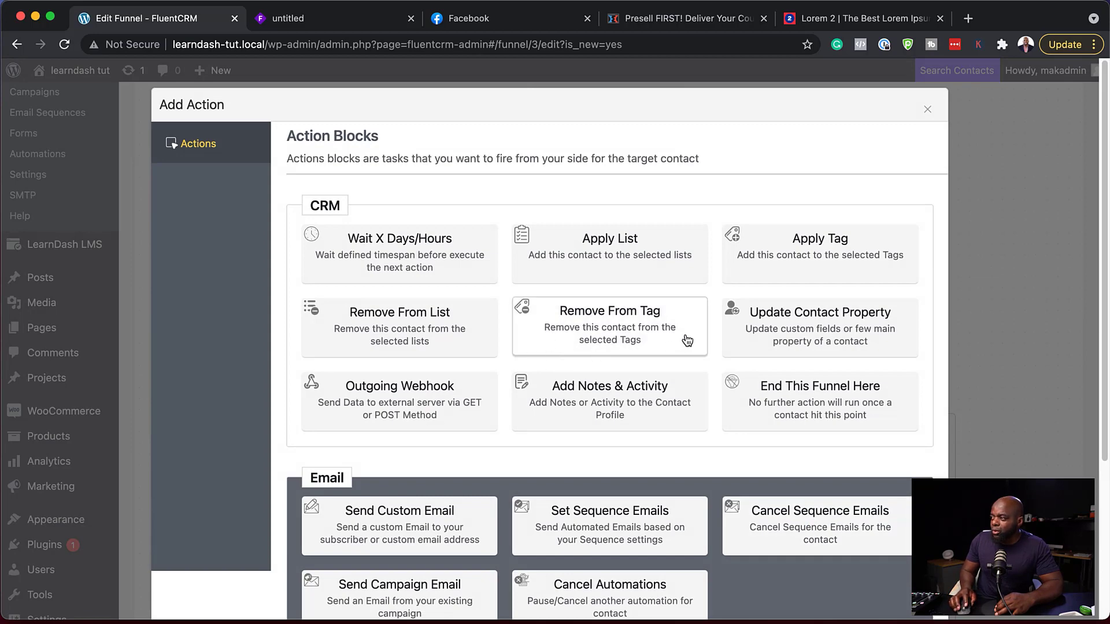
left_click(660, 338)
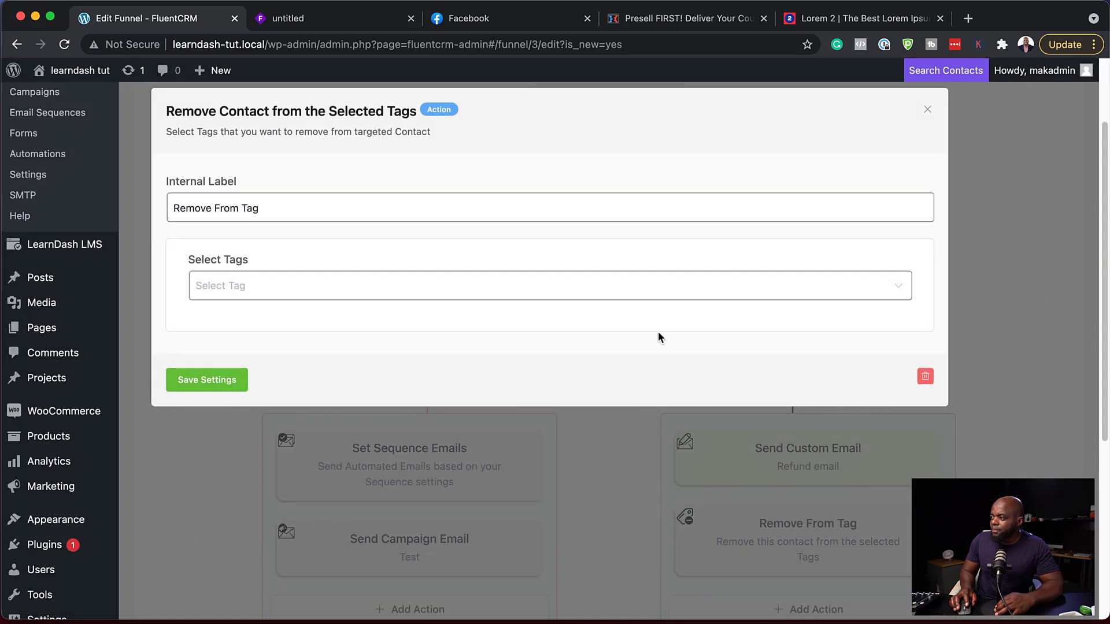
left_click(371, 286)
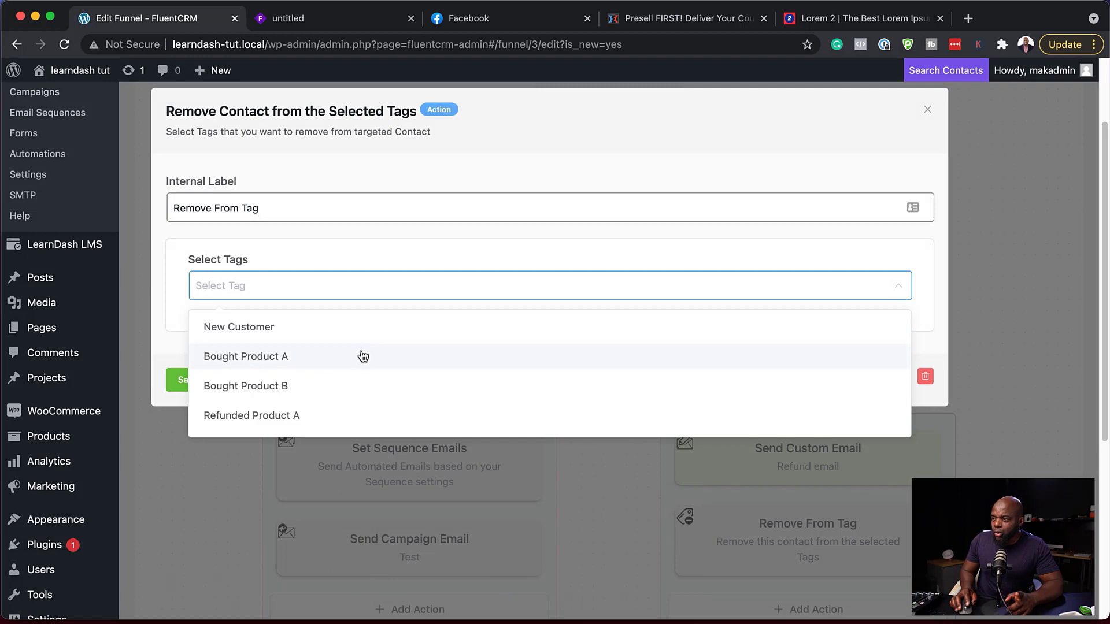
left_click(320, 358)
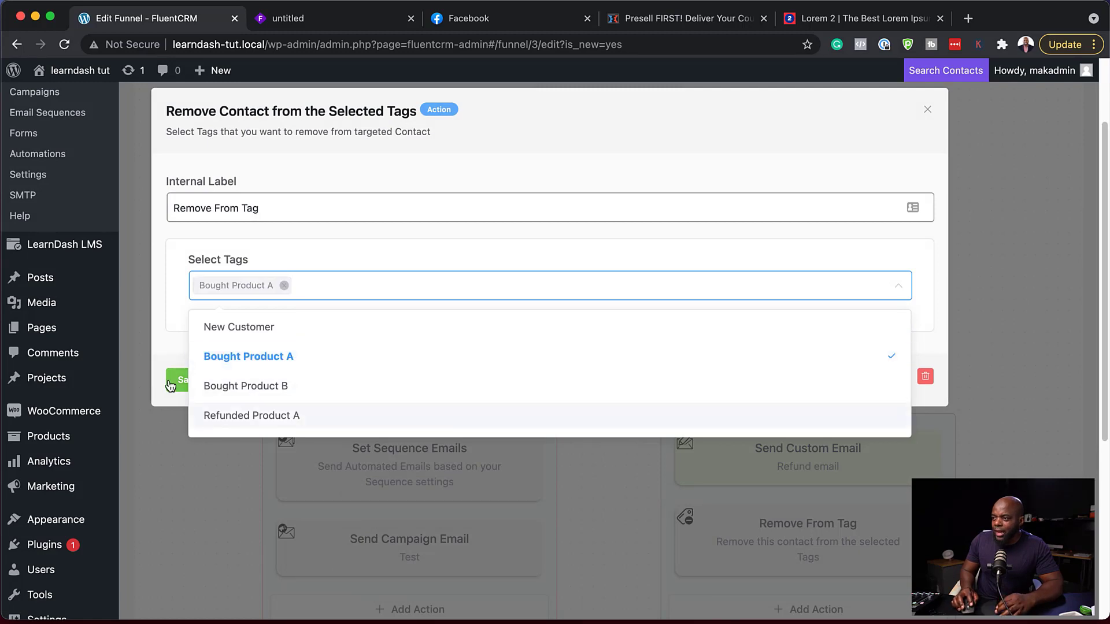